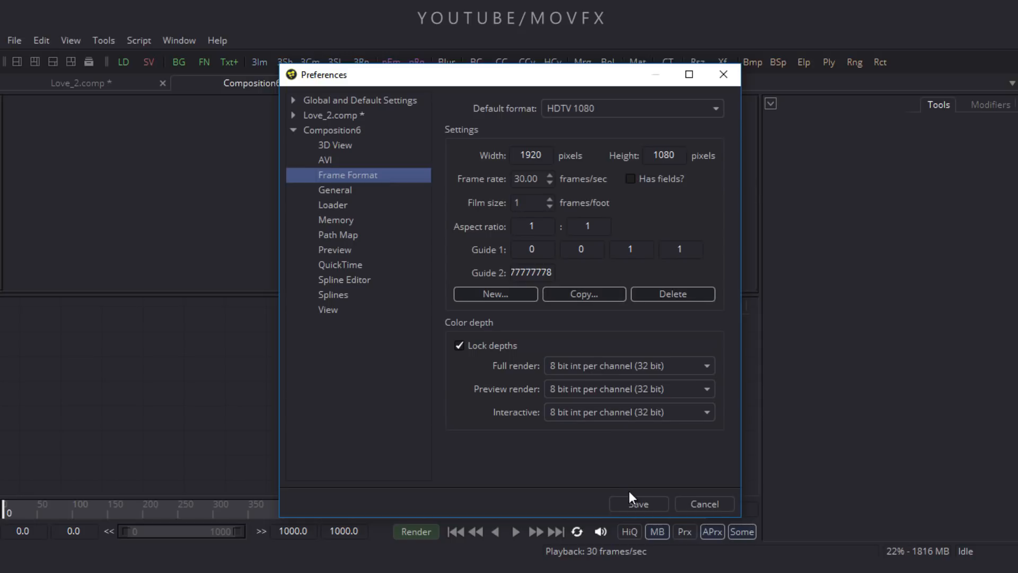
Save the HDTV 1080 frame format at 30 frames per second and set the composition's end time to 180.
left_click(638, 504)
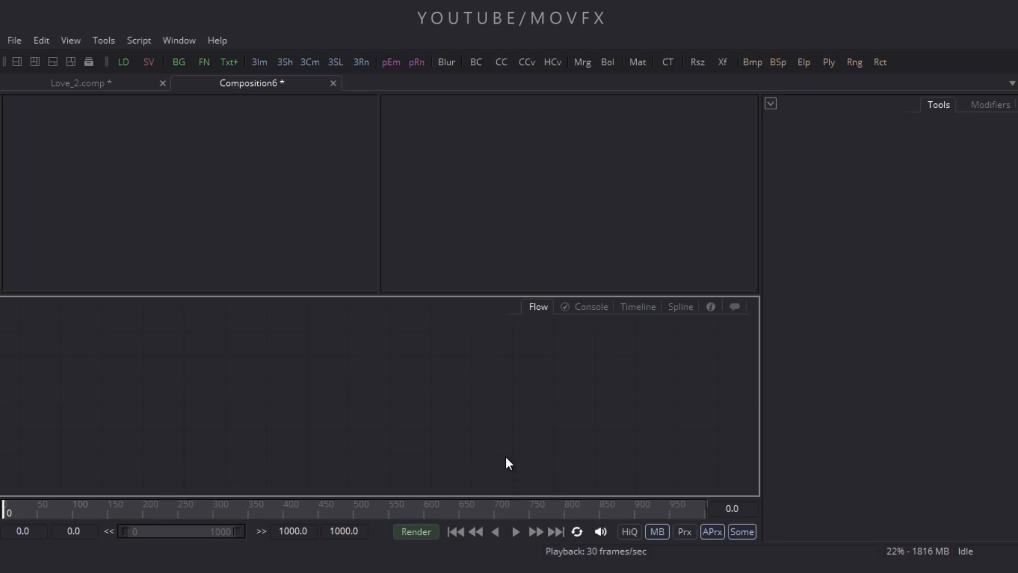
left_click(308, 535)
type("180")
key("Return")
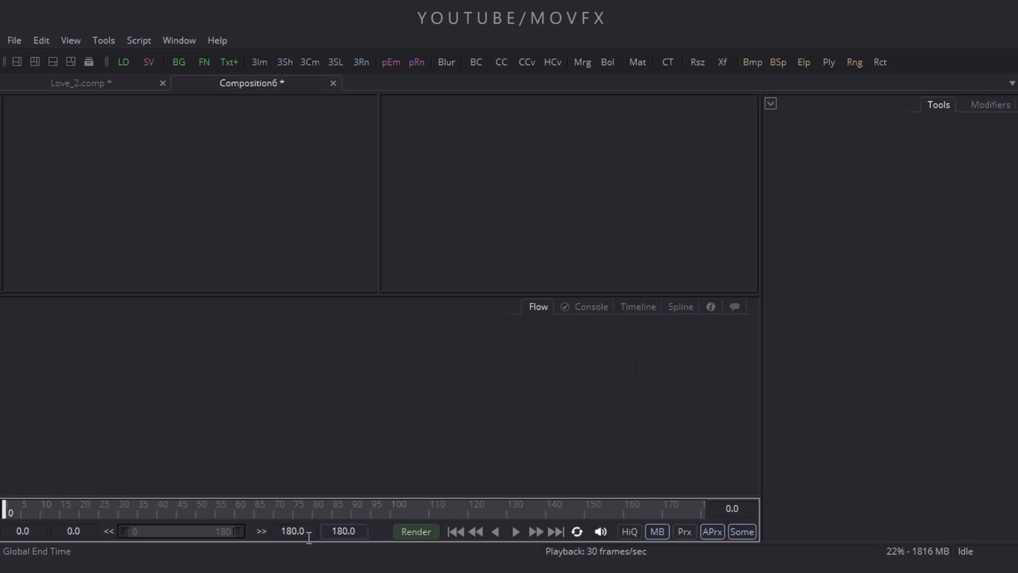
Import girl-2940655_1920.jpg from the Love_Slideshow folder in File Explorer into the composition's flow.
key("alt+Tab")
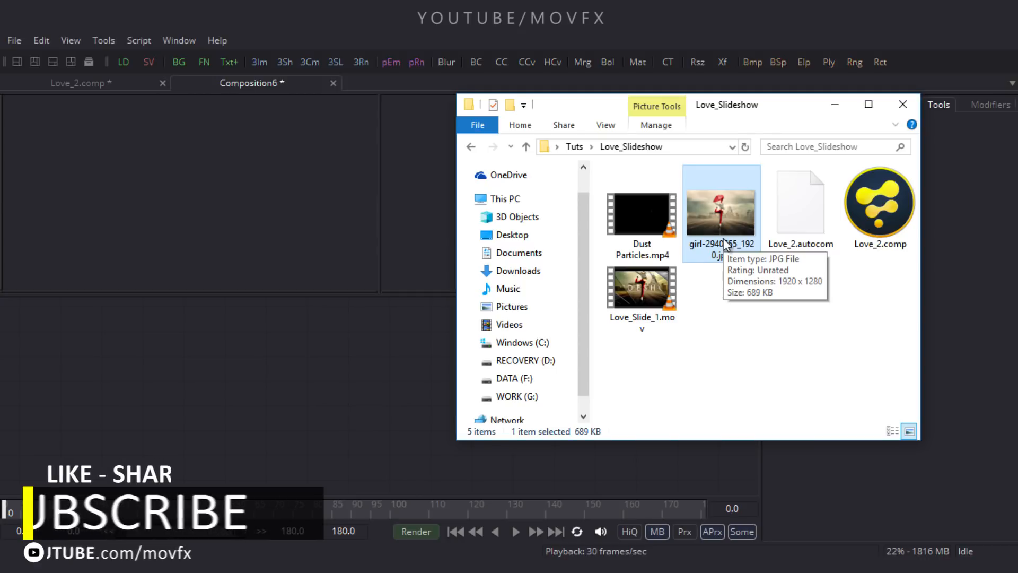
left_click_drag(721, 223, 202, 340)
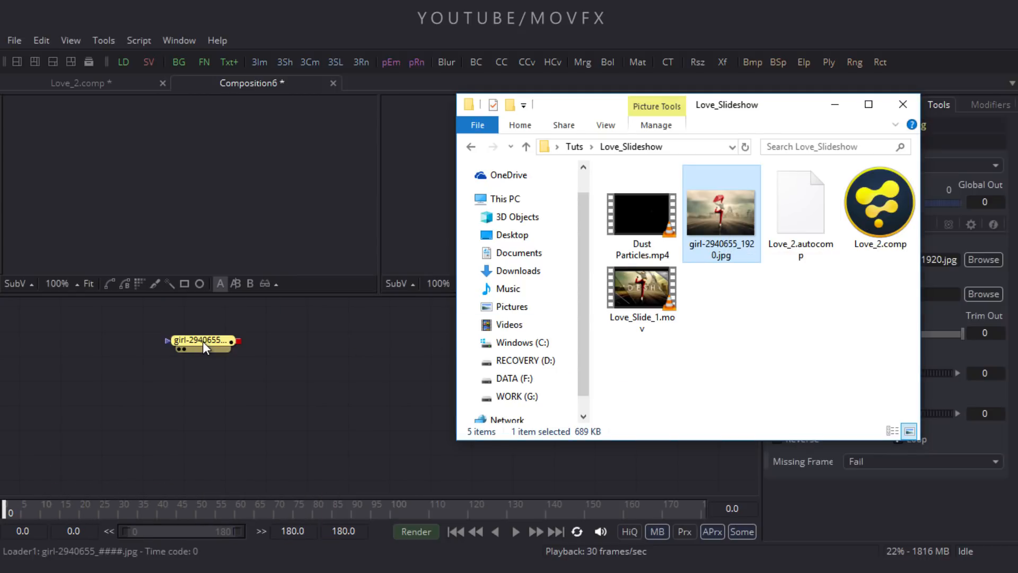
left_click(830, 106)
Display the imported image fitted to the view in a single-viewer layout.
left_click_drag(204, 342, 190, 218)
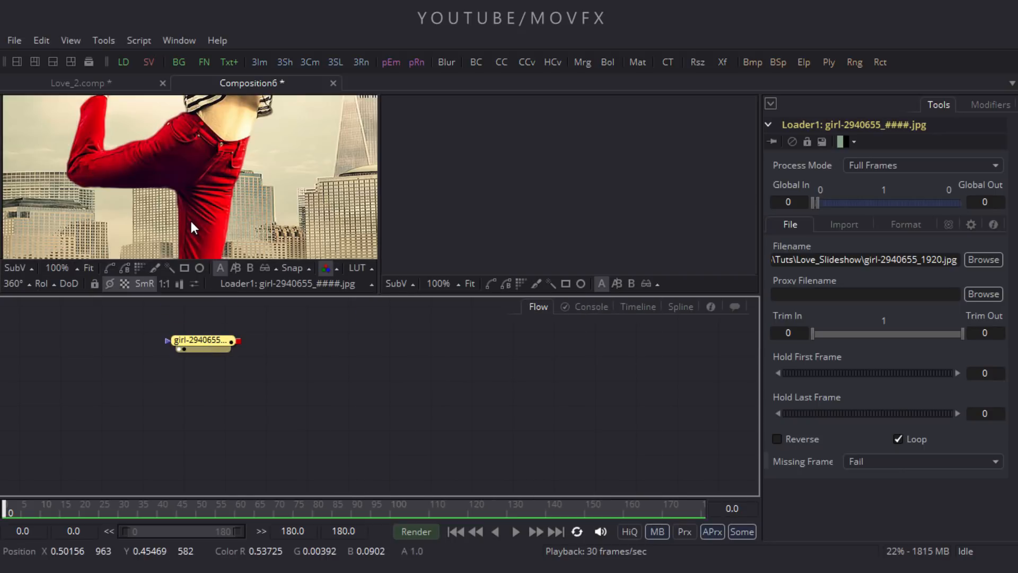
left_click(88, 268)
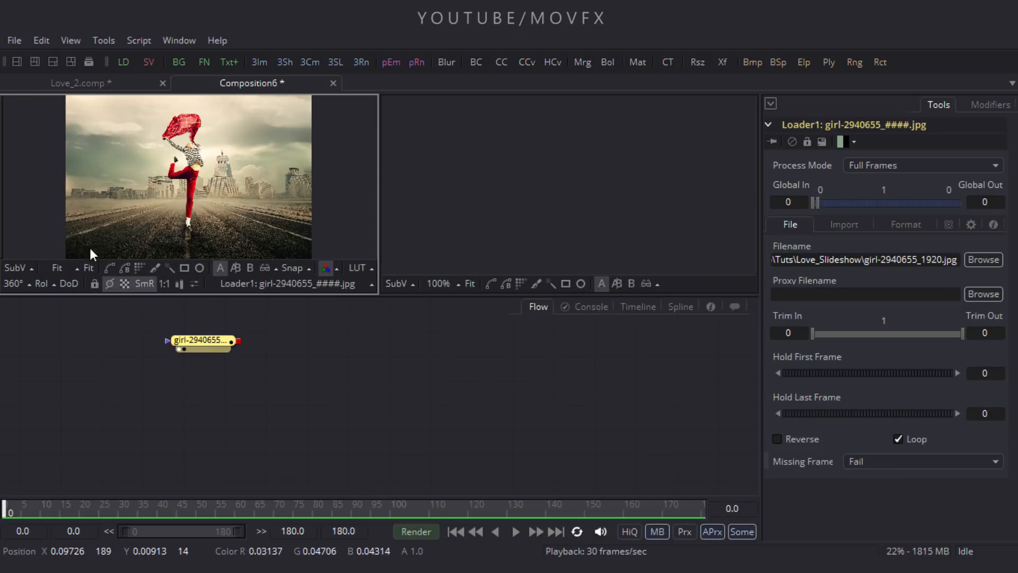
left_click(16, 61)
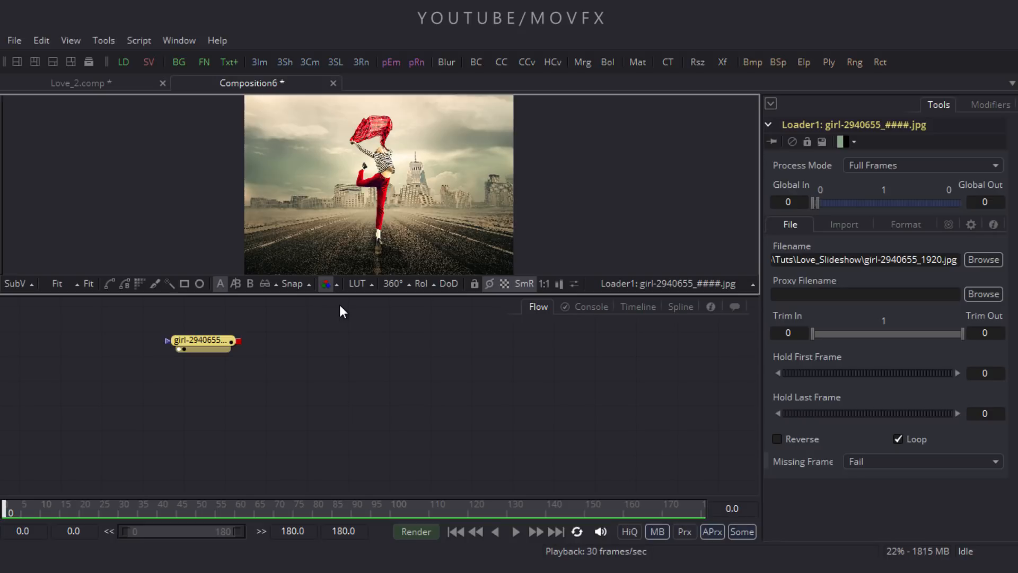
Rename the image loader node as Image.
left_click_drag(175, 317, 231, 385)
key("F2")
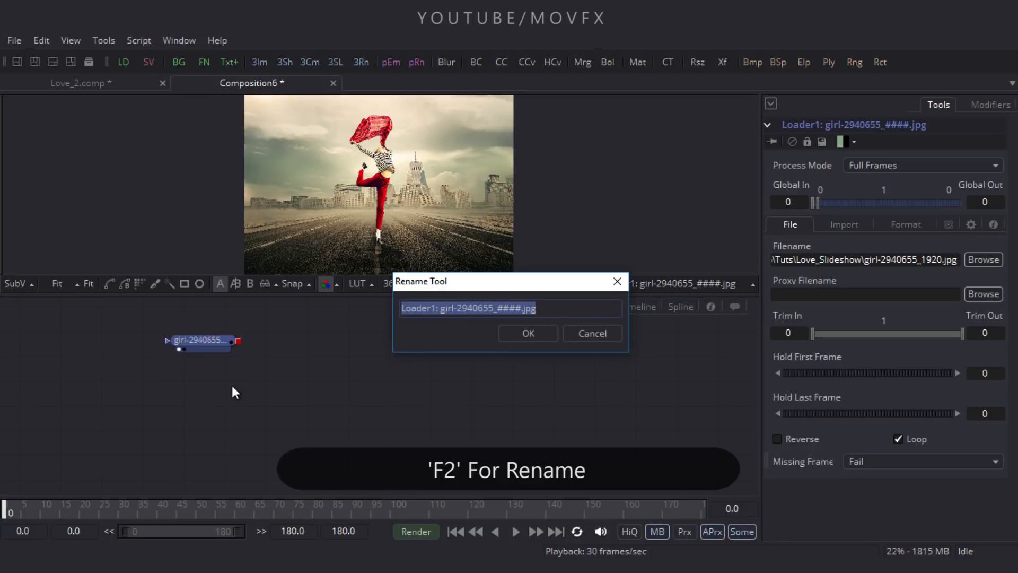
key("BackSpace")
type("Image")
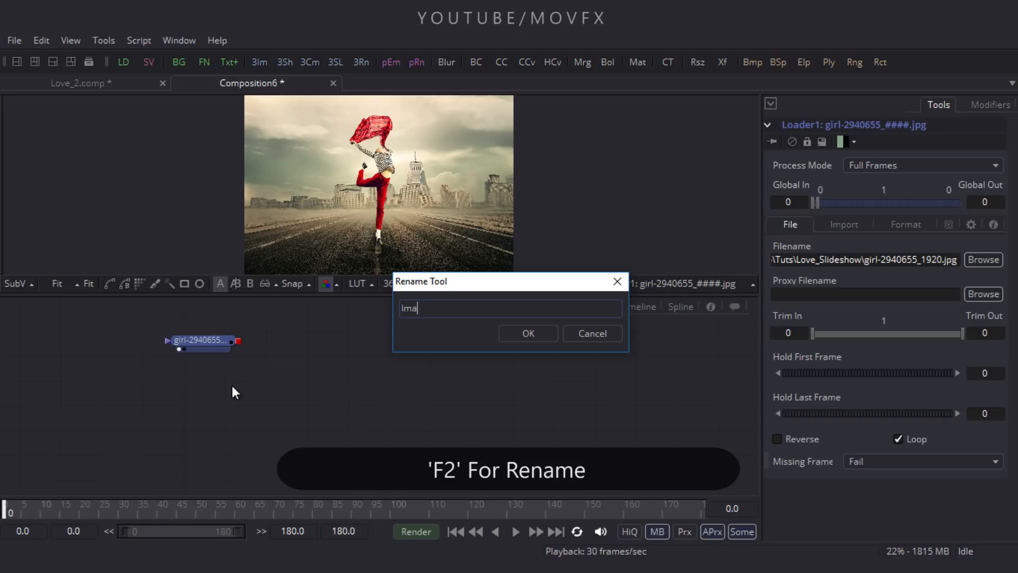
key("Return")
Set the flow to arrange tools to grid and move the Image node toward the flow's left side.
left_click_drag(206, 344, 153, 377)
right_click(299, 381)
mouse_move(397, 156)
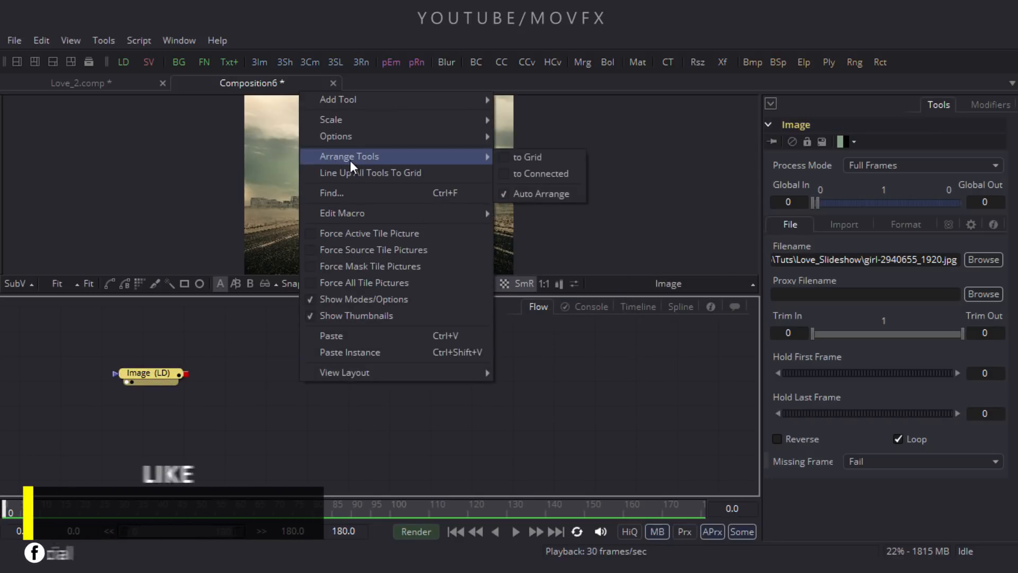
left_click(524, 161)
left_click_drag(129, 359, 101, 390)
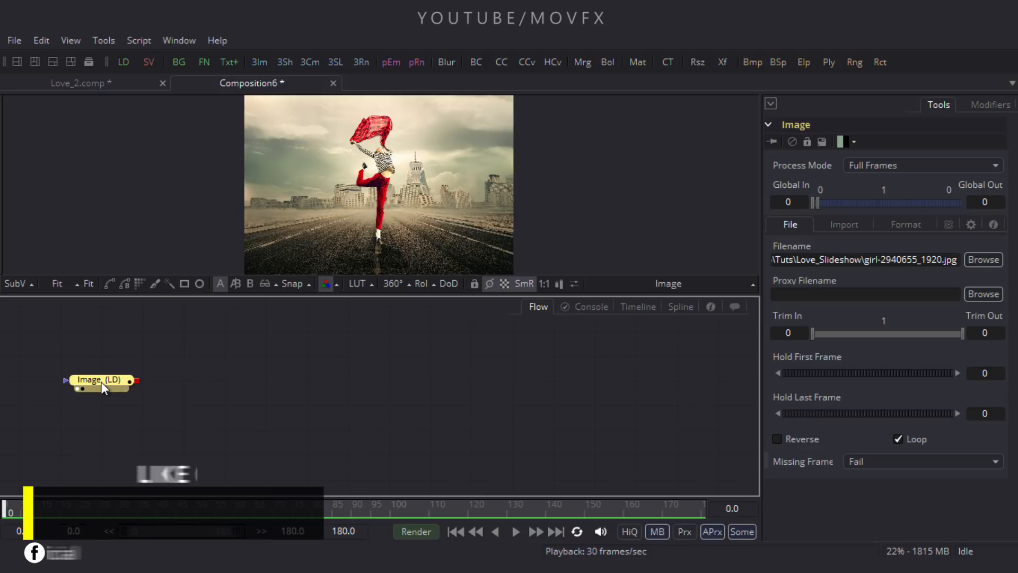
Add a Crop tool after the Image node and show its output in the viewer.
key("shift+space")
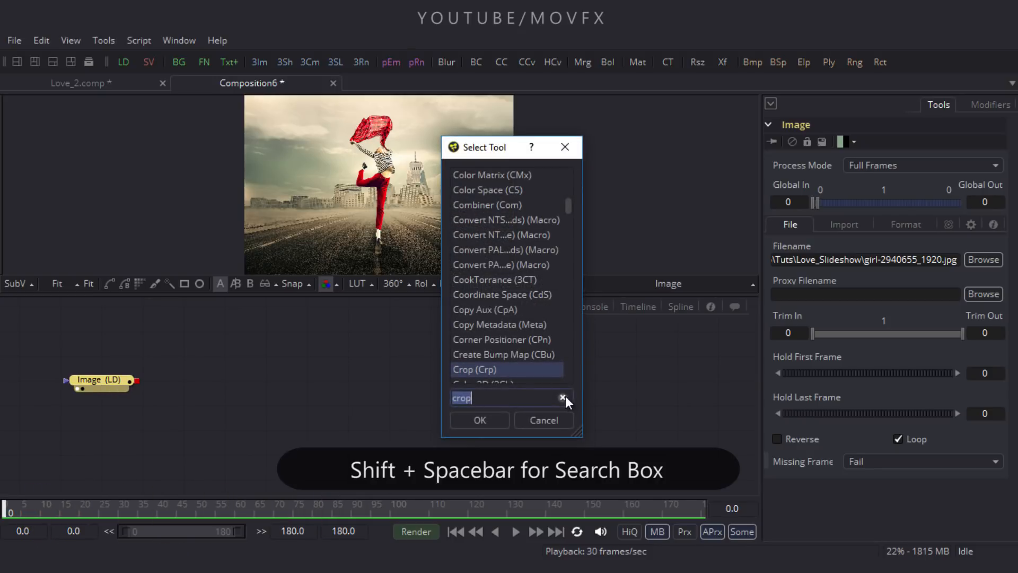
type("crop")
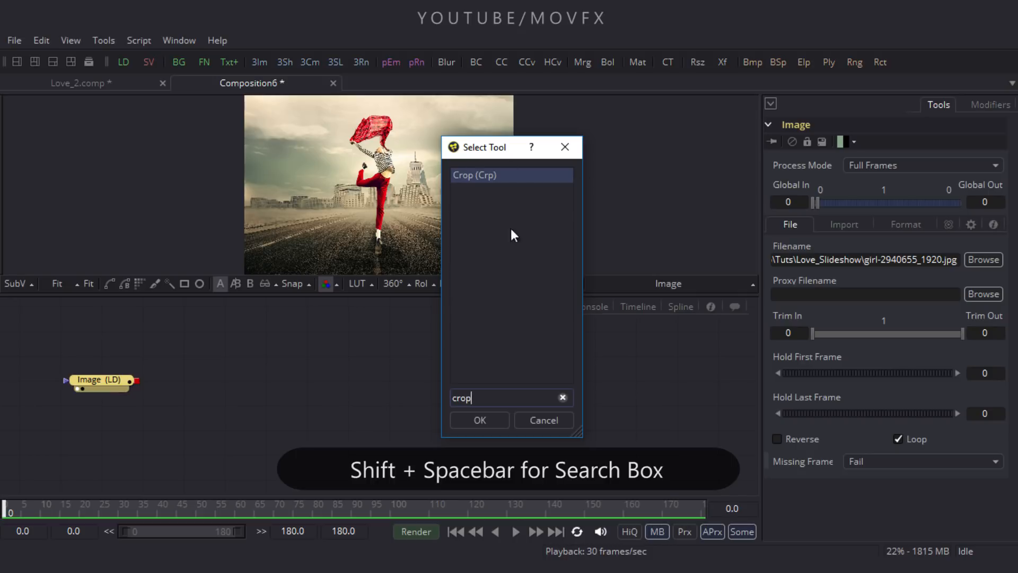
left_click(483, 421)
left_click_drag(154, 375, 234, 263)
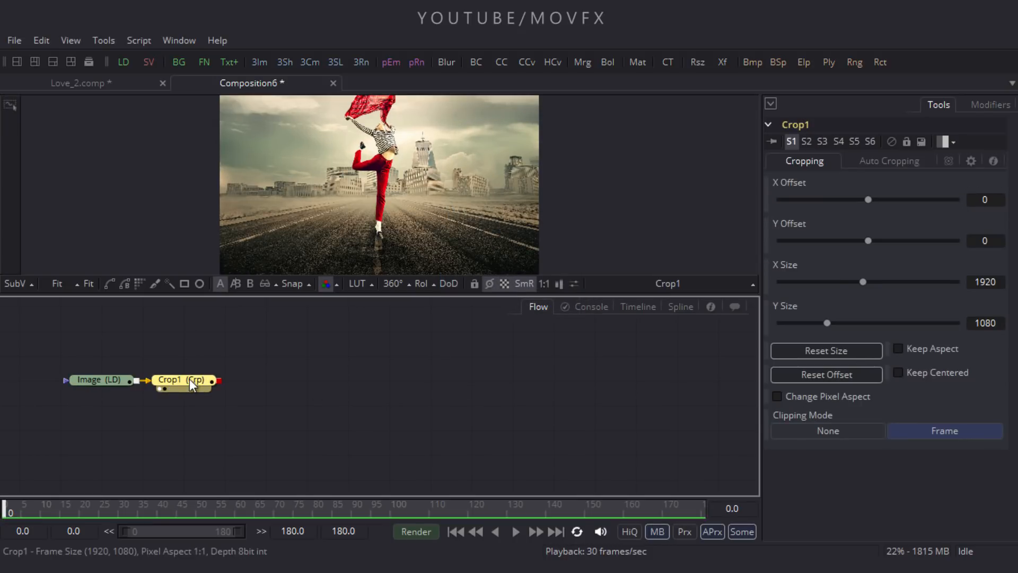
Add a Lens Distort tool after the Crop node.
key("ctrl+space")
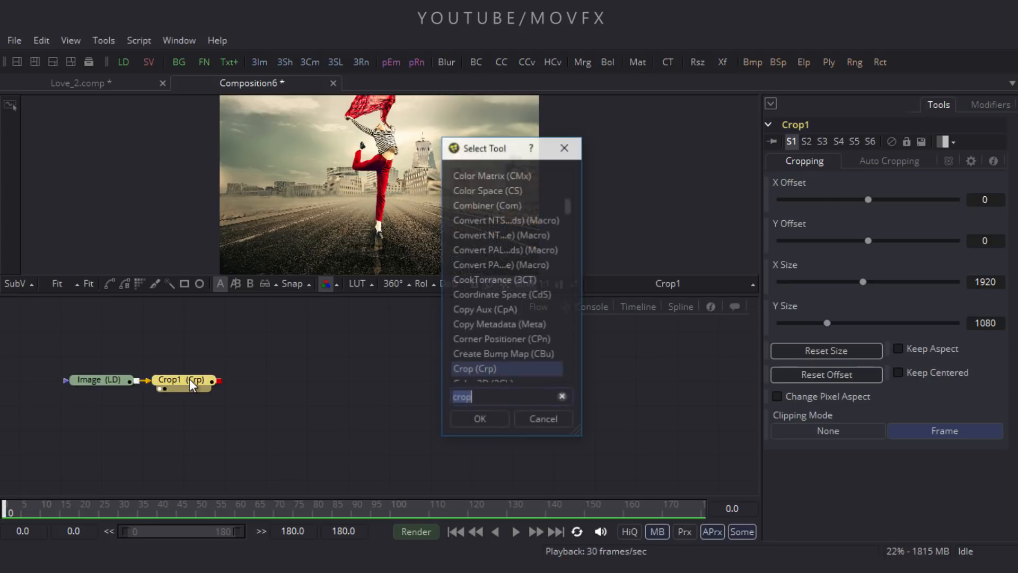
left_click(518, 398)
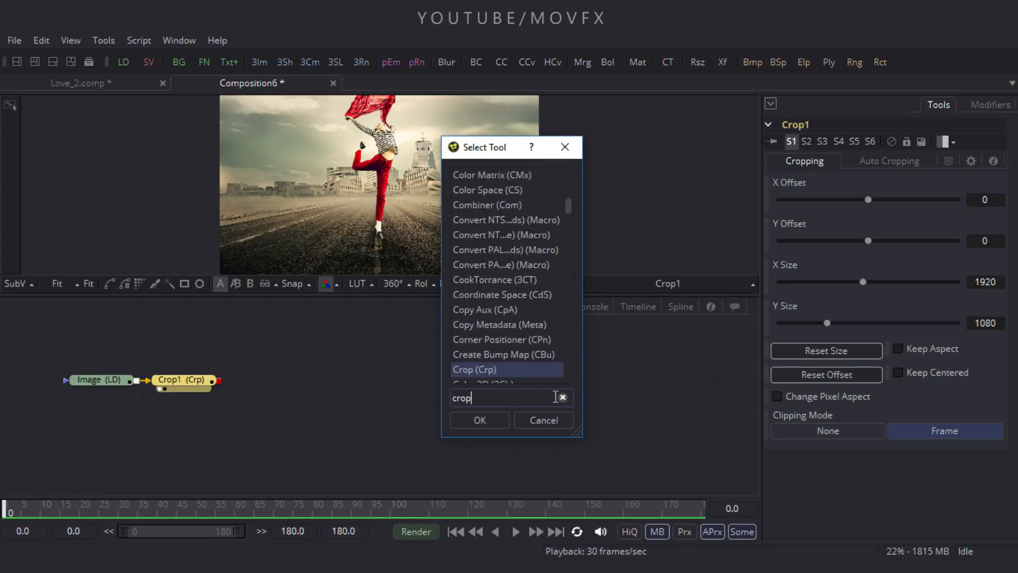
key("BackSpace")
key("BackSpace")
key("BackSpace")
key("BackSpace")
type("lens")
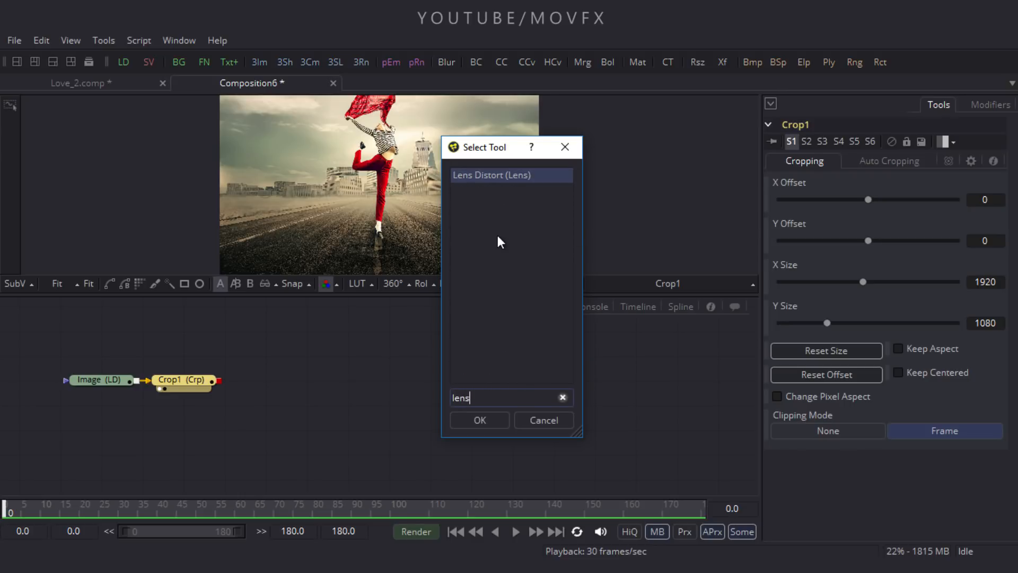
left_click(477, 420)
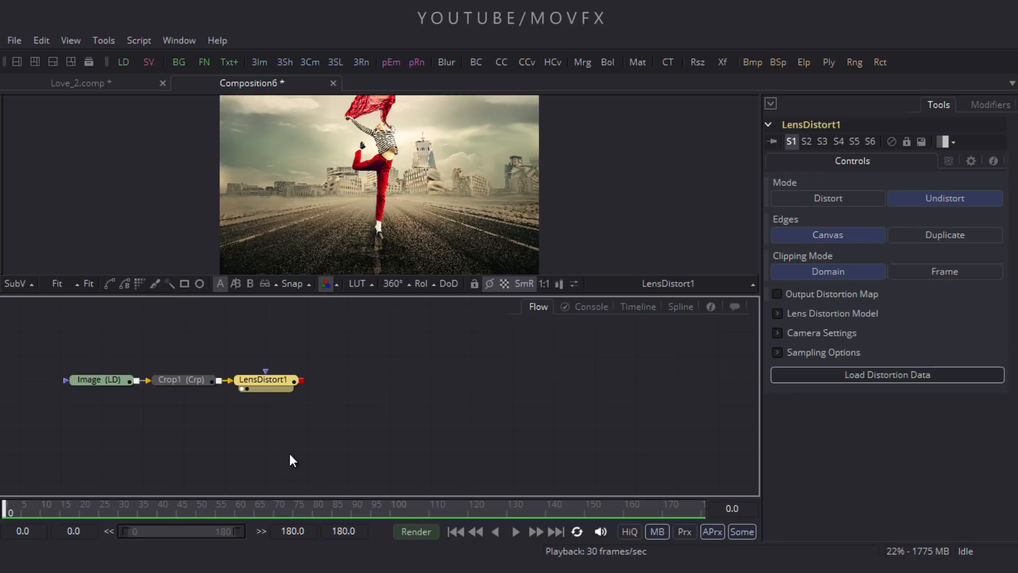
Animate the Lens Distort node's Distortion with a starting keyframe at frame 180.
left_click_drag(136, 509, 625, 510)
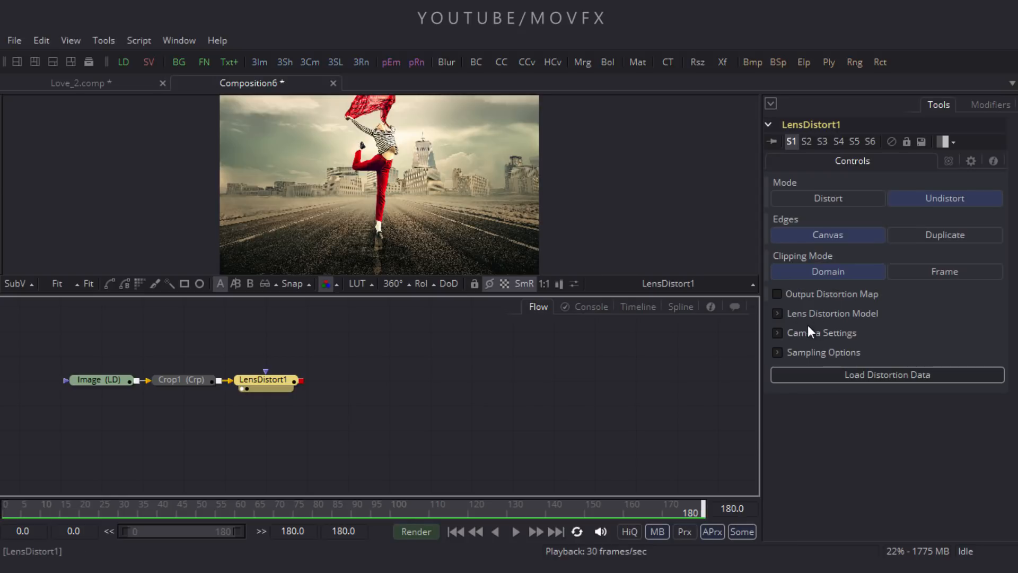
left_click(777, 314)
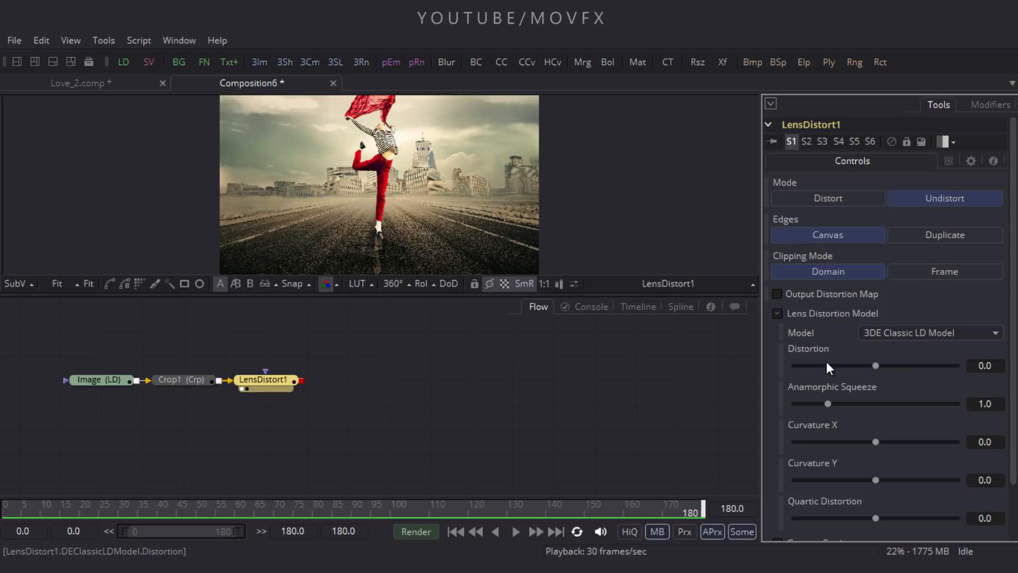
right_click(802, 354)
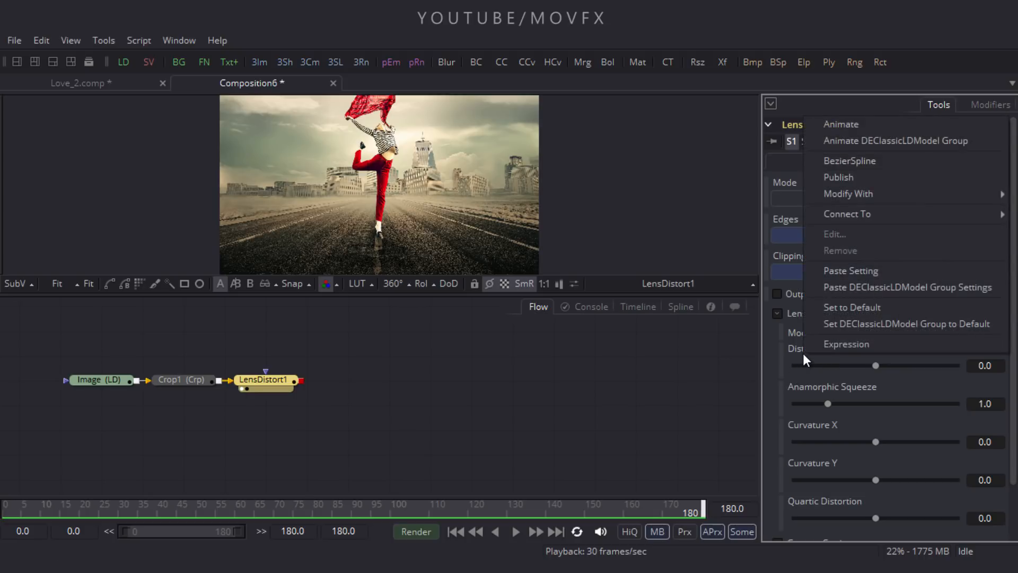
left_click(841, 128)
At frame 0, set the lens distortion model's Distortion to 1.0.
left_click_drag(546, 512, 2, 532)
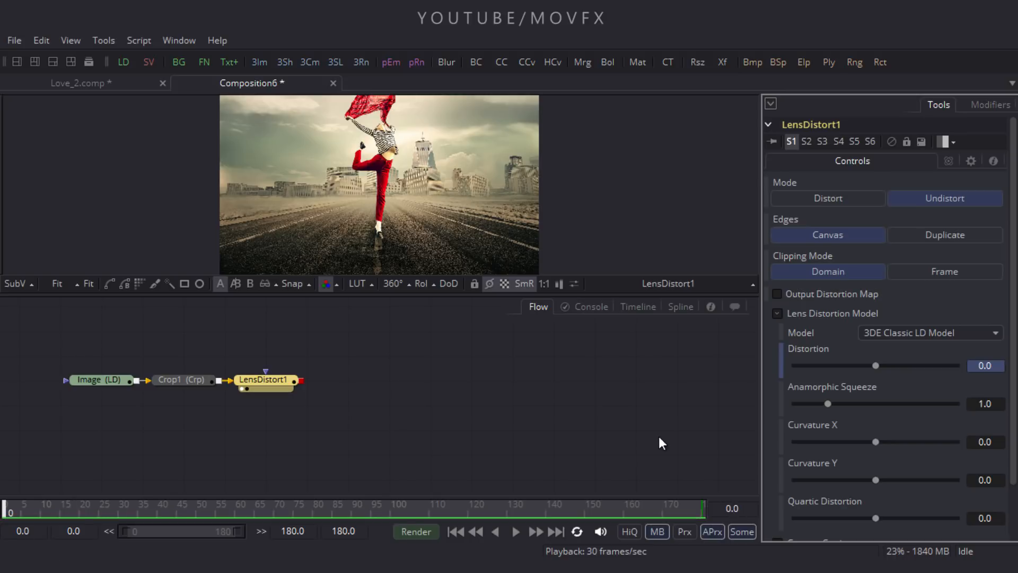
left_click_drag(873, 368, 965, 373)
left_click(984, 365)
type("1")
key("Tab")
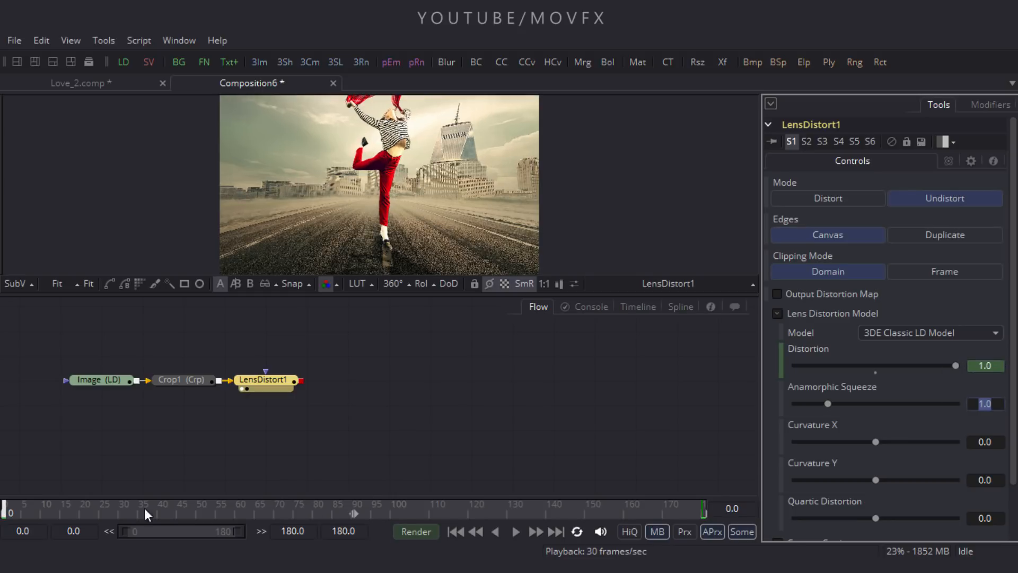
Enable high-quality and proxy display, and scrub the timeline to preview the distortion animation.
left_click(629, 532)
left_click_drag(59, 513, 507, 517)
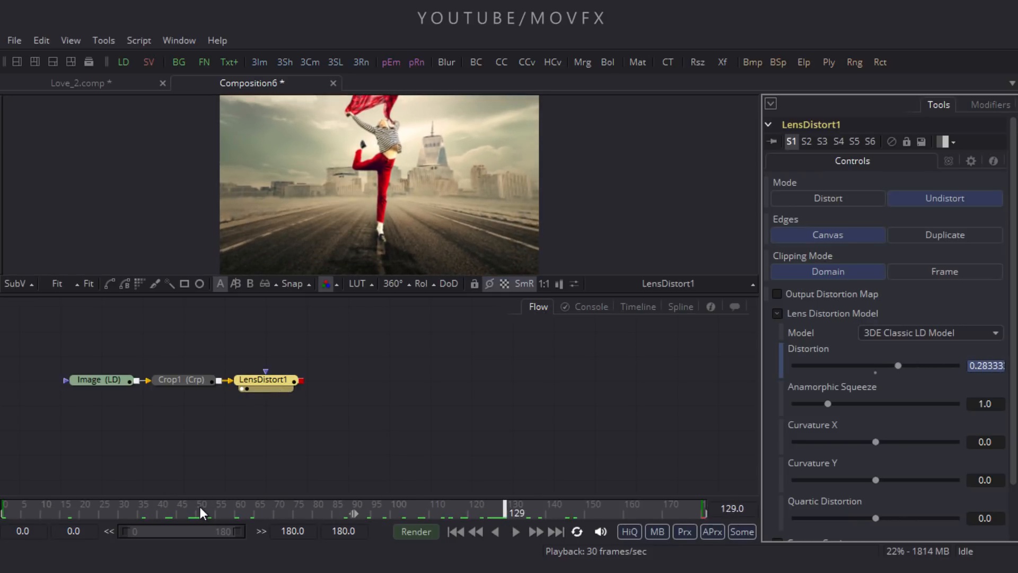
left_click_drag(199, 508, 2, 512)
Add a Transform tool after the Lens Distort node and rename it Image_Trans.
left_click(259, 379)
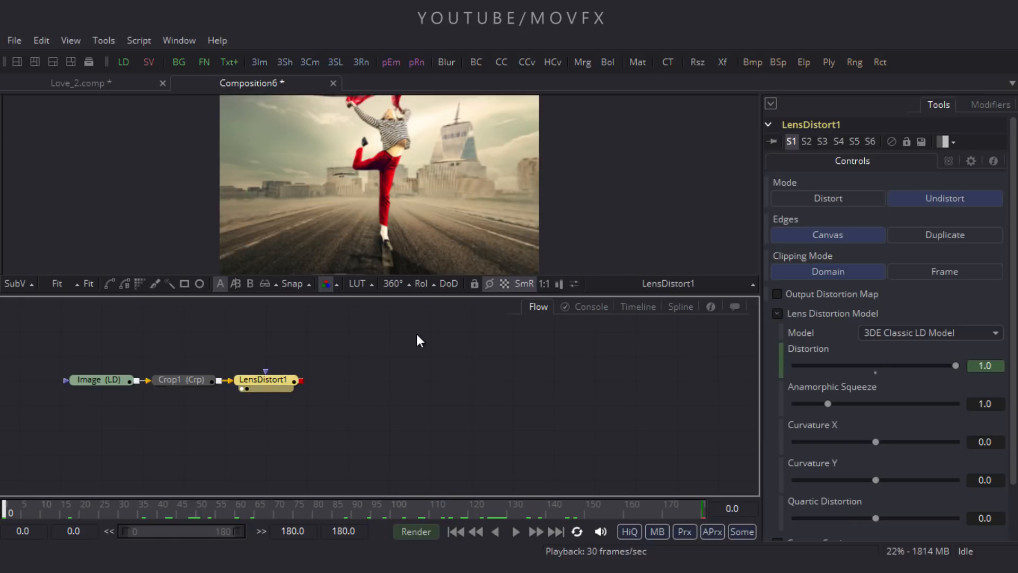
left_click(722, 63)
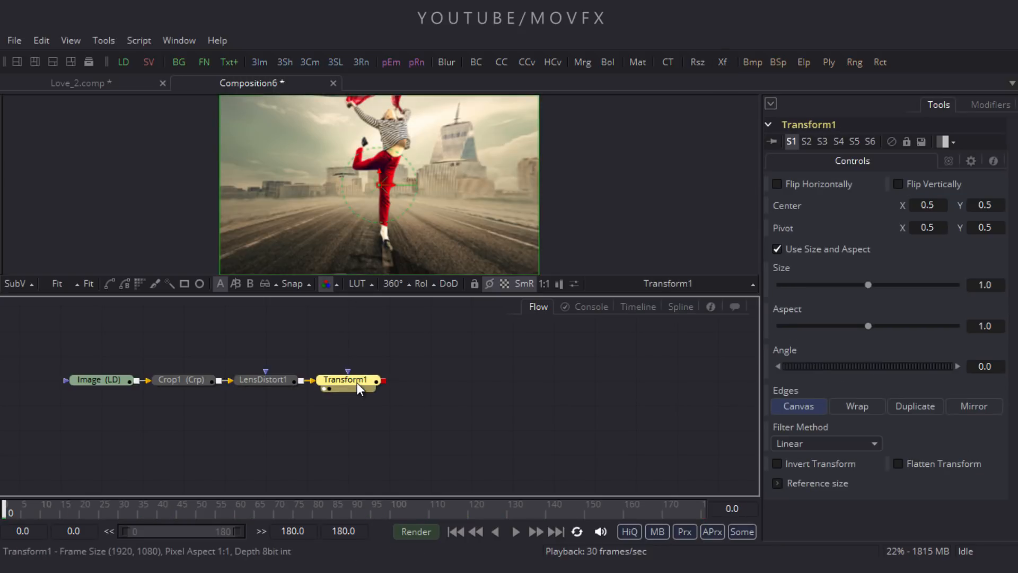
key("F2")
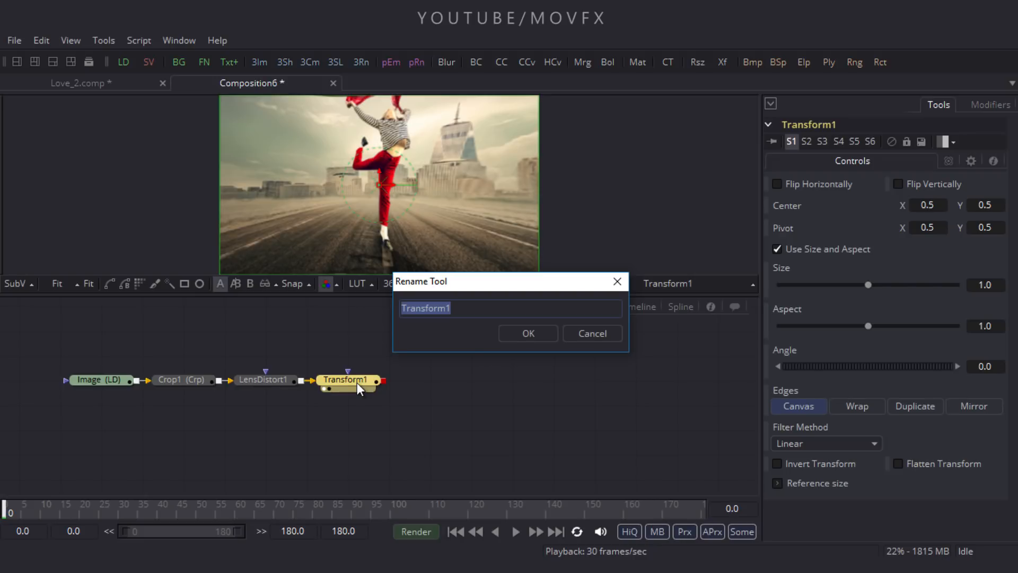
key("BackSpace")
type("Image_Trans")
key("Return")
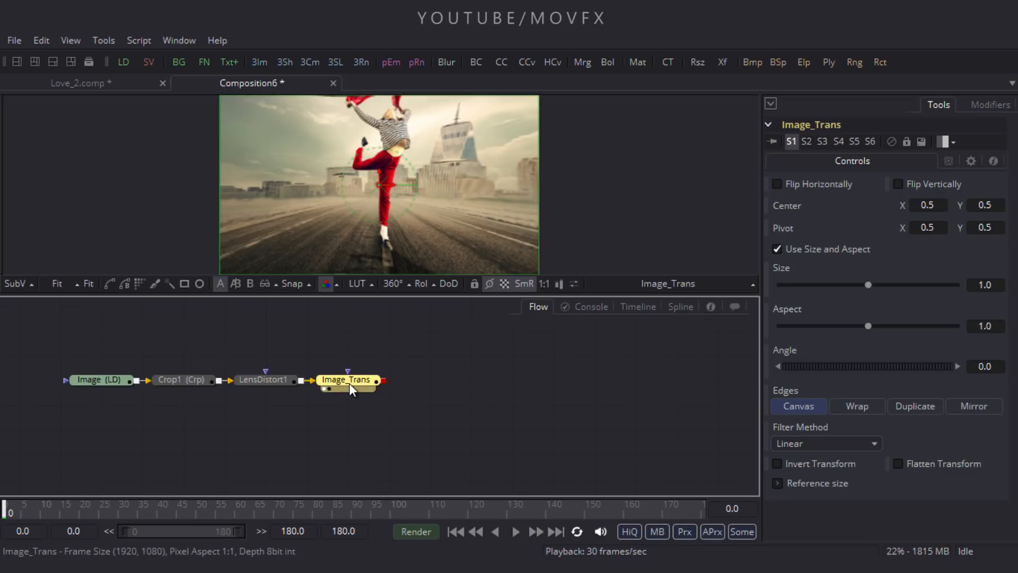
Animate the Image_Trans node's Size with a keyframe at frame 180.
left_click_drag(415, 514, 846, 507)
right_click(787, 269)
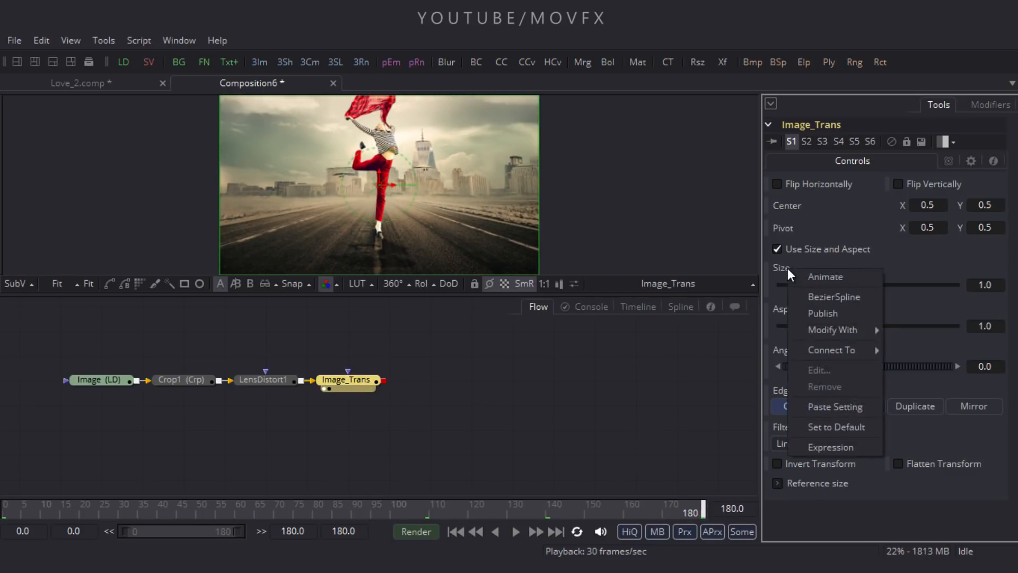
left_click(820, 274)
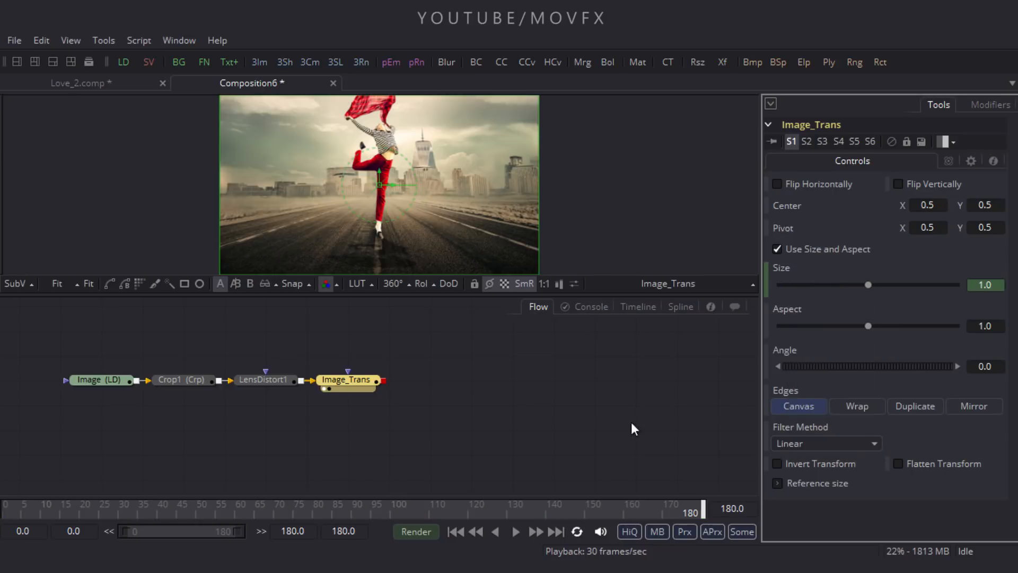
At frame 0, set the Image_Trans node's Size to 1.5.
left_click_drag(402, 513, 4, 510)
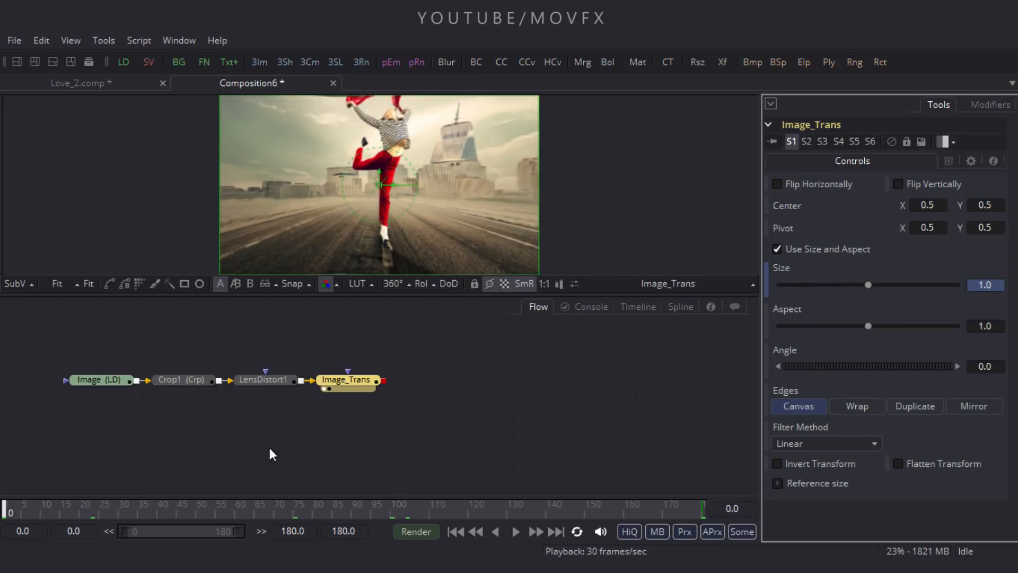
left_click_drag(877, 285, 880, 285)
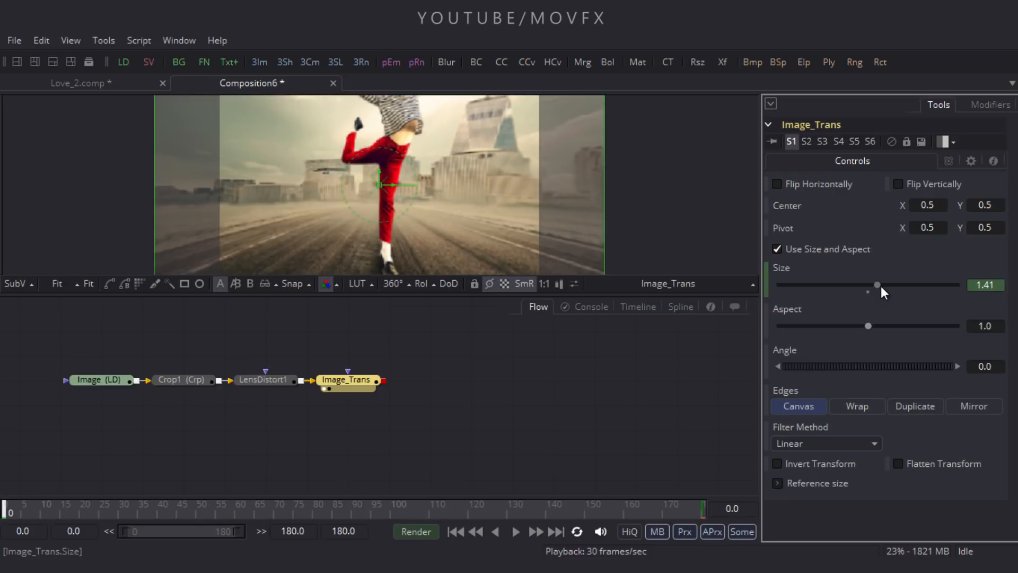
left_click_drag(999, 285, 900, 286)
type("1.5")
key("Return")
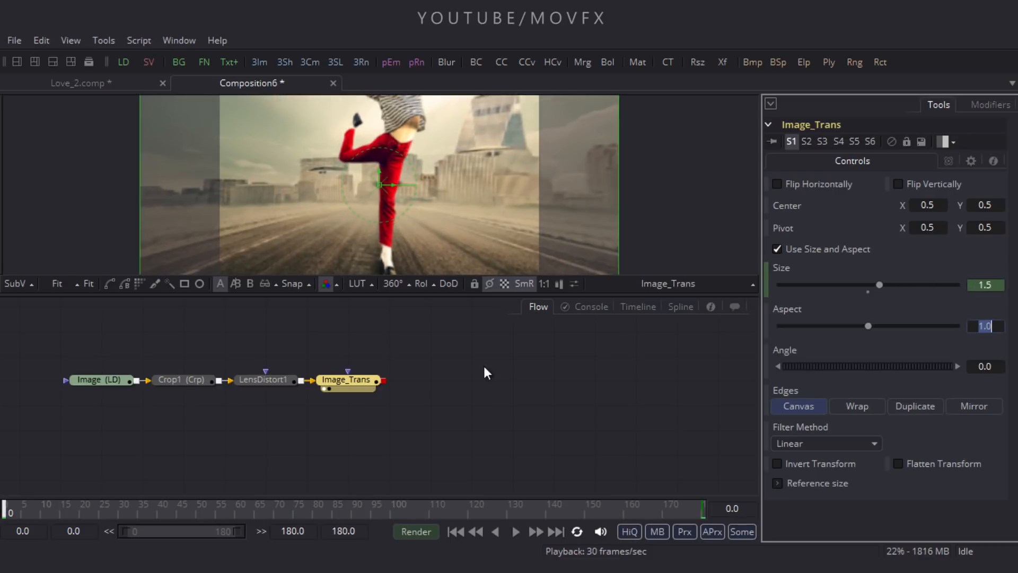
left_click(400, 451)
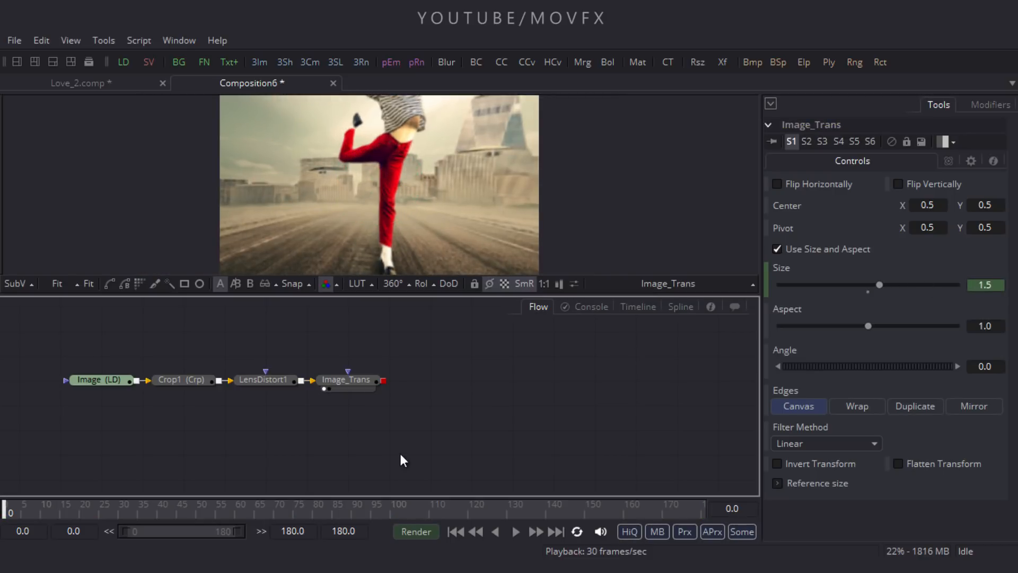
Add a Color Corrector tool after the Image_Trans node.
left_click(349, 379)
left_click(98, 42)
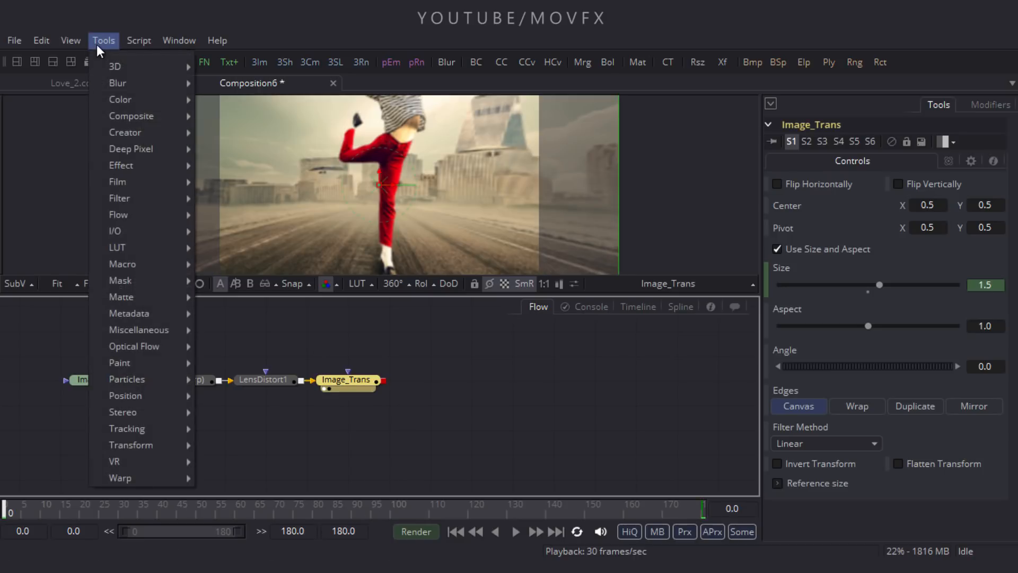
mouse_move(127, 104)
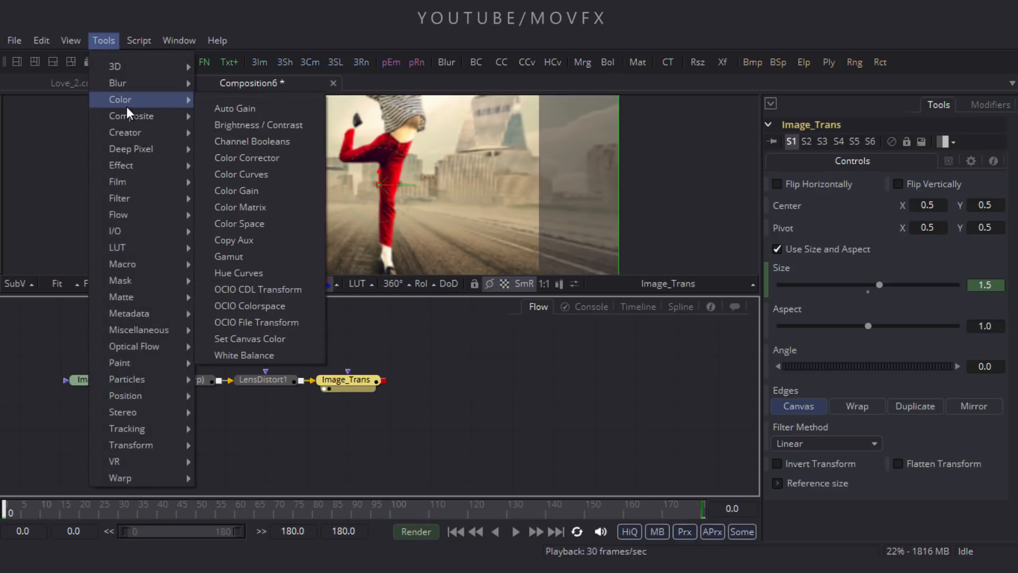
left_click(252, 160)
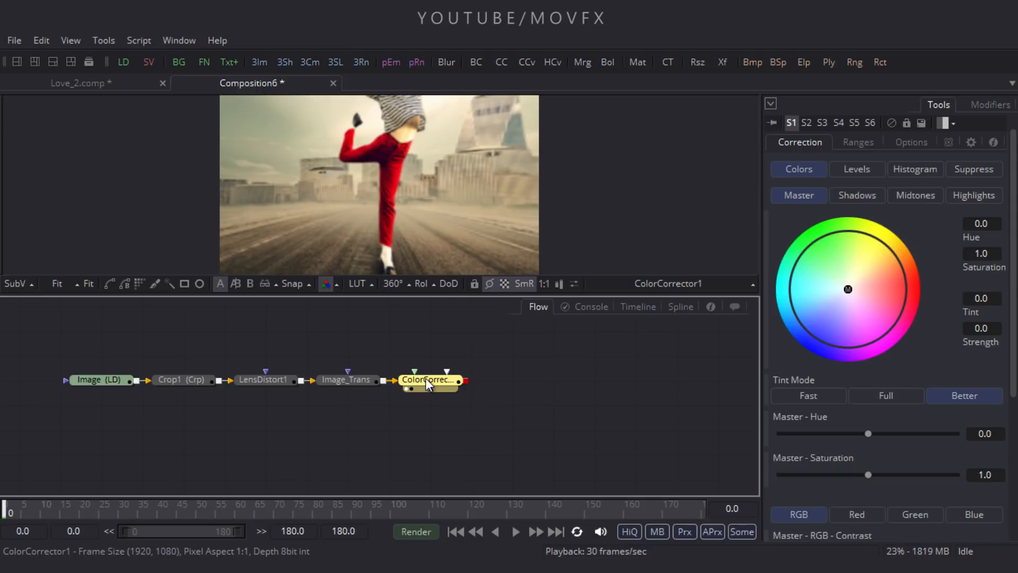
Set the Color Corrector's Master RGB Lift to -0.3 and its Gamma to 0.9.
left_click_drag(1013, 228, 1014, 358)
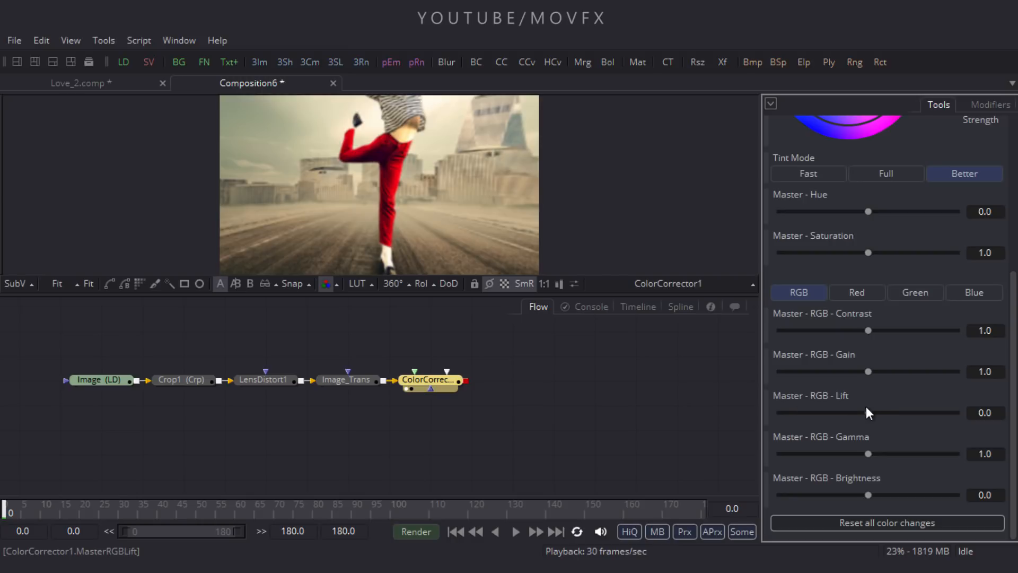
left_click(984, 413)
type("-0.3")
key("Tab")
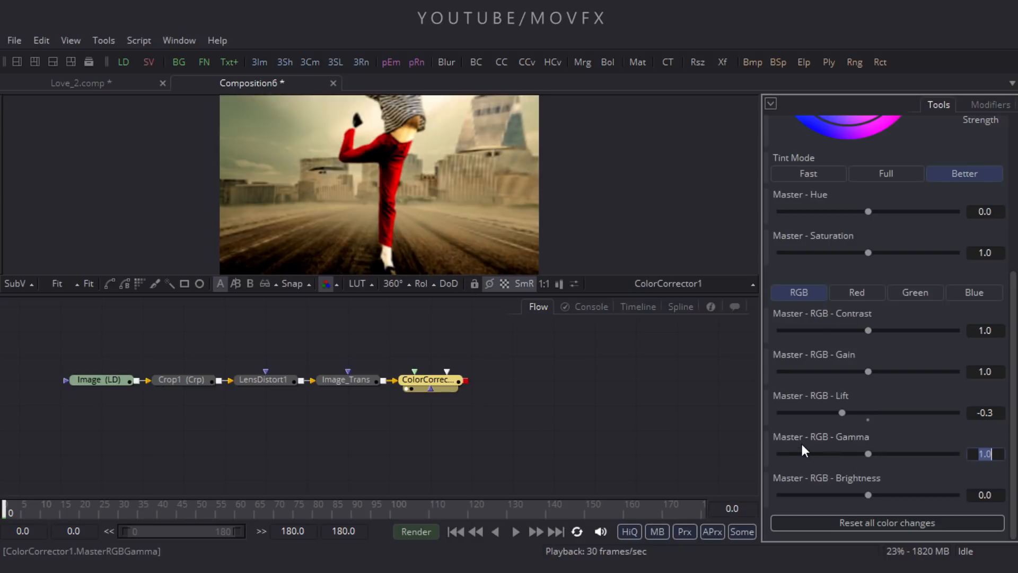
left_click_drag(864, 455, 855, 456)
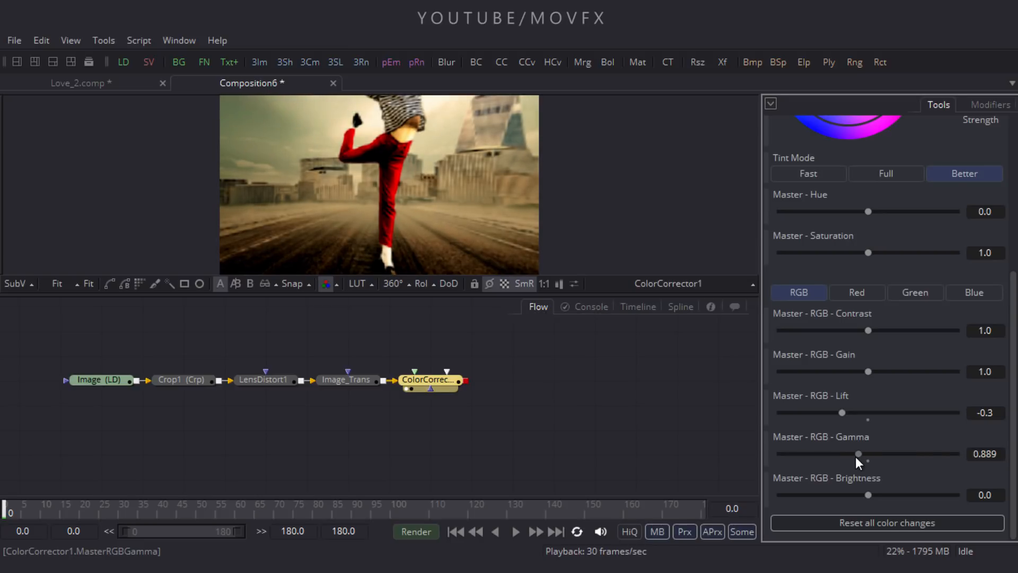
left_click_drag(999, 456, 947, 459)
type("0.9")
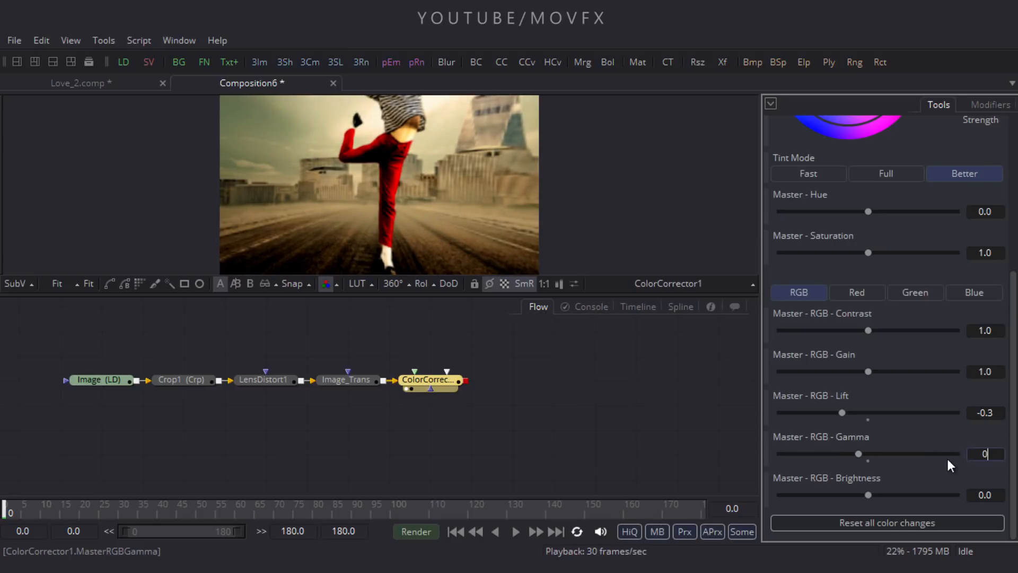
key("Tab")
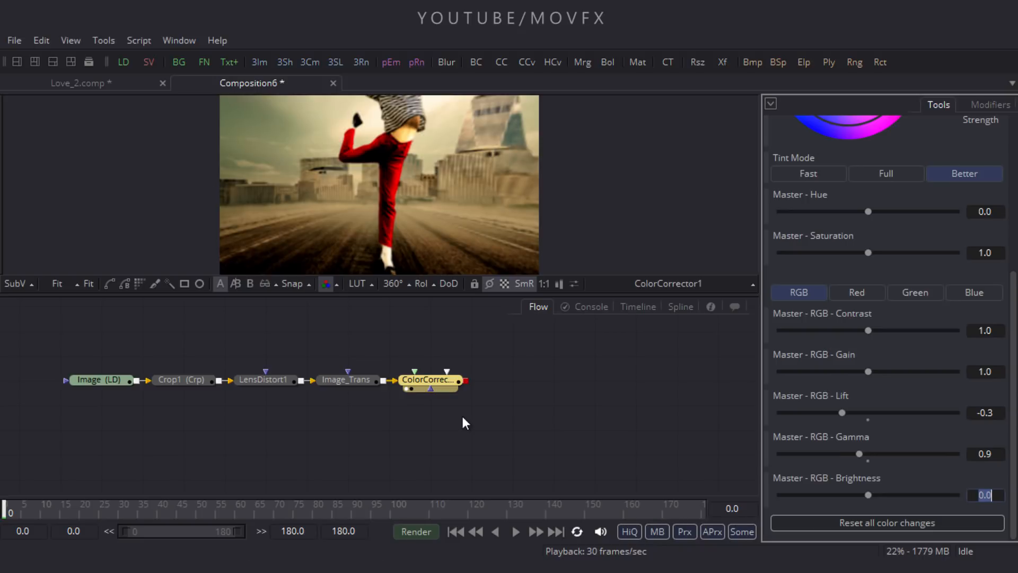
Arrange the Crop, LensDistort, Image_Trans and ColorCorrector nodes in a vertical stack below the Image node, and enlarge the flow area.
left_click_drag(187, 380, 103, 408)
left_click_drag(241, 382, 103, 440)
left_click_drag(354, 383, 78, 460)
left_click(439, 382)
left_click_drag(439, 383, 109, 482)
left_click(288, 331)
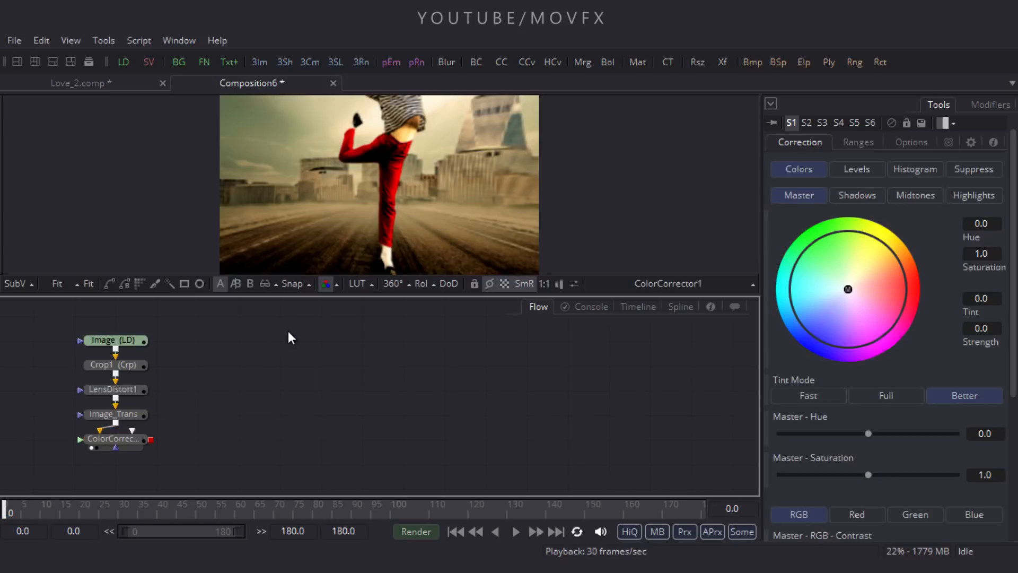
left_click_drag(291, 295, 291, 263)
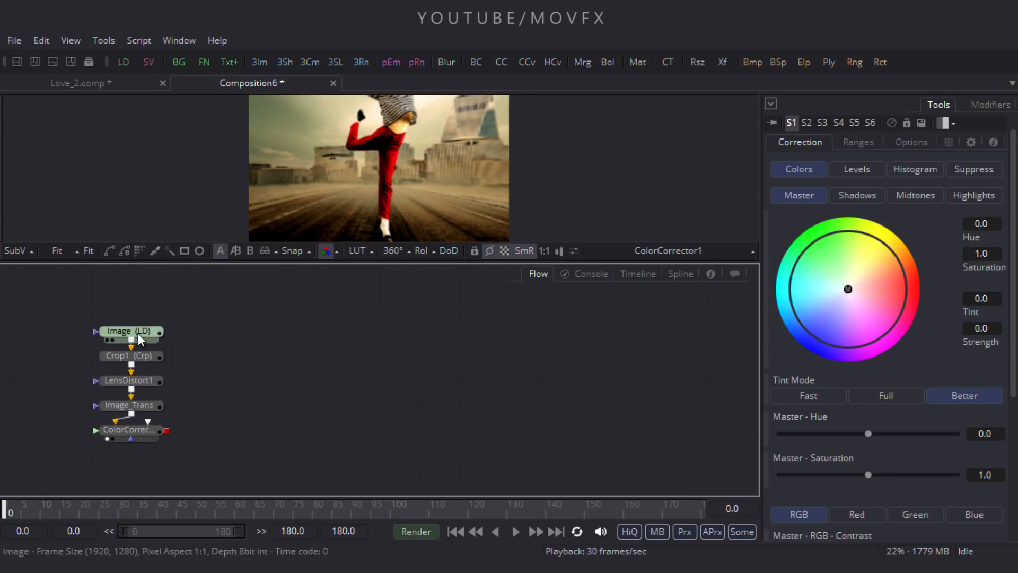
Place an Underlay behind the whole stack of image nodes.
left_click_drag(68, 300, 173, 455)
left_click(104, 41)
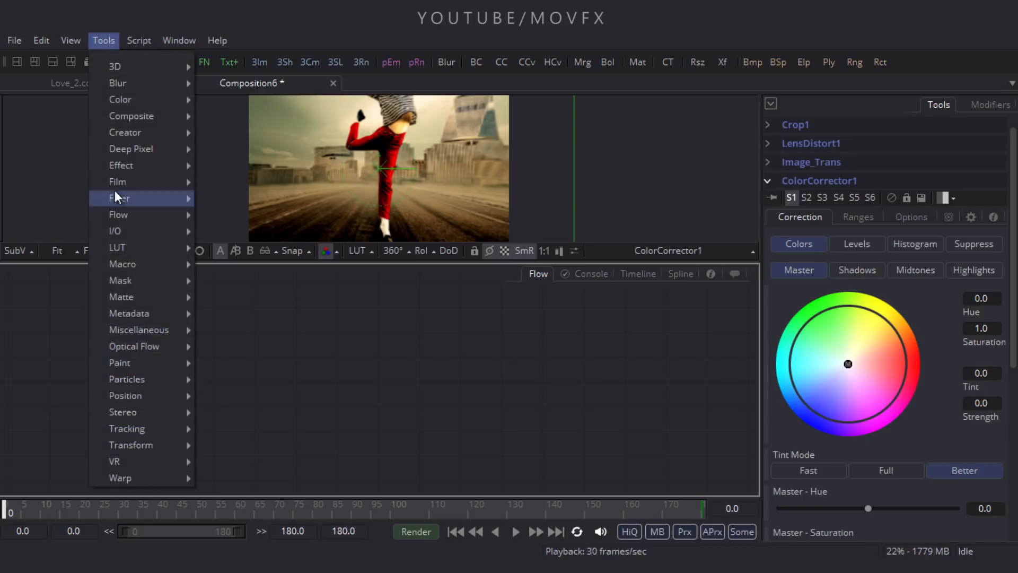
mouse_move(121, 214)
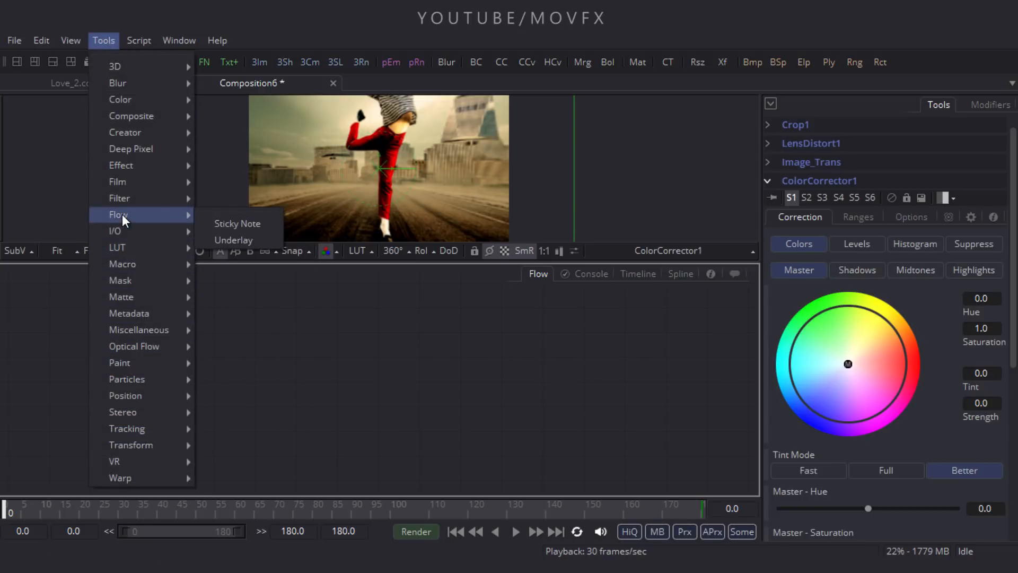
left_click(240, 241)
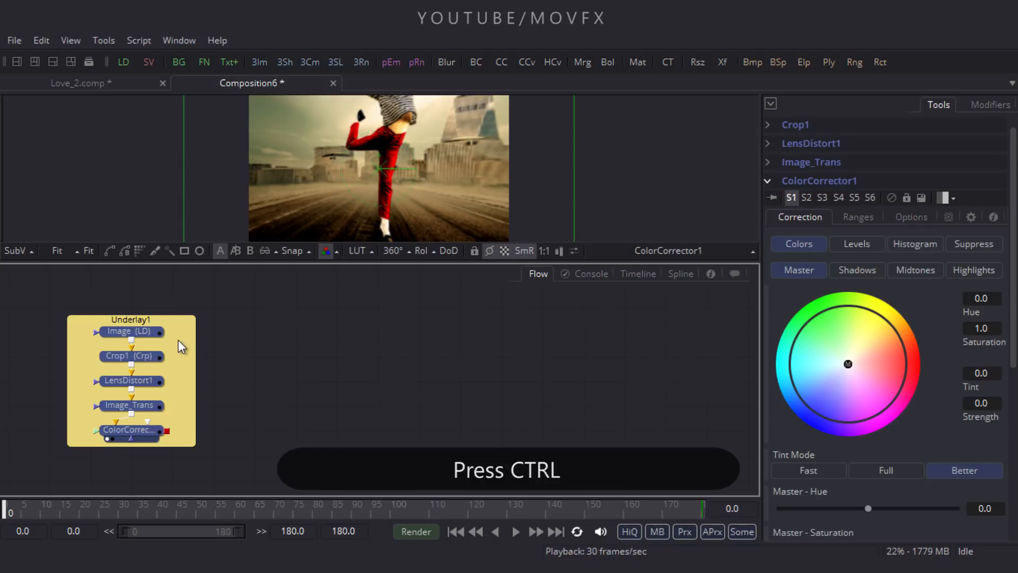
left_click_drag(180, 330, 78, 432)
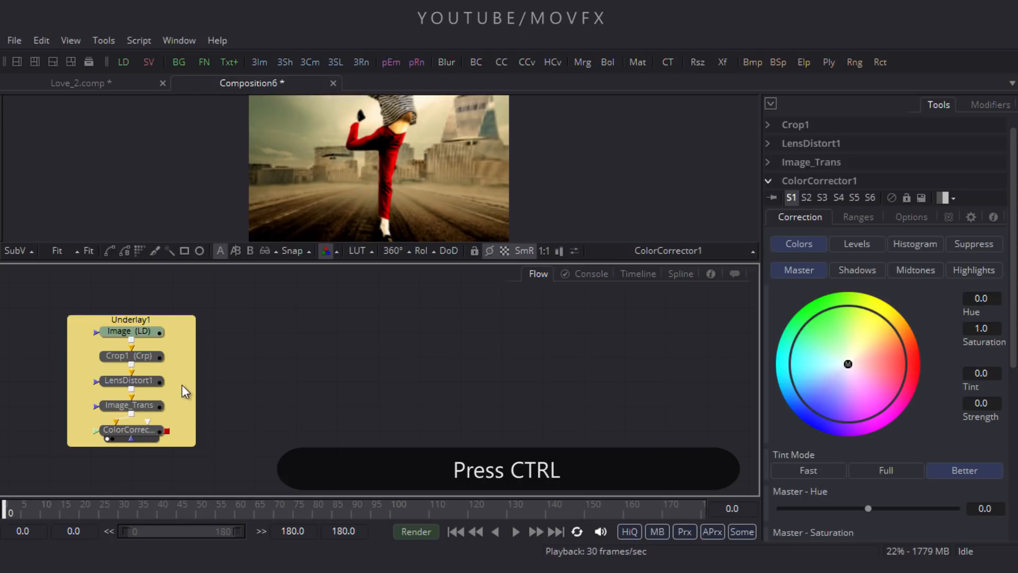
Rename the underlay behind the image nodes as Image_Tile.
right_click(183, 321)
left_click(218, 510)
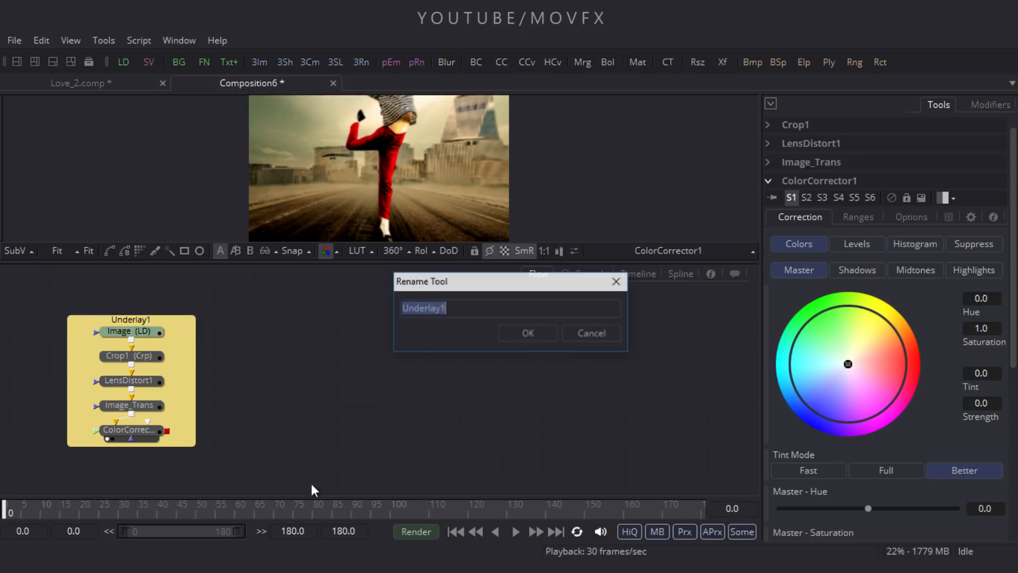
type("Image")
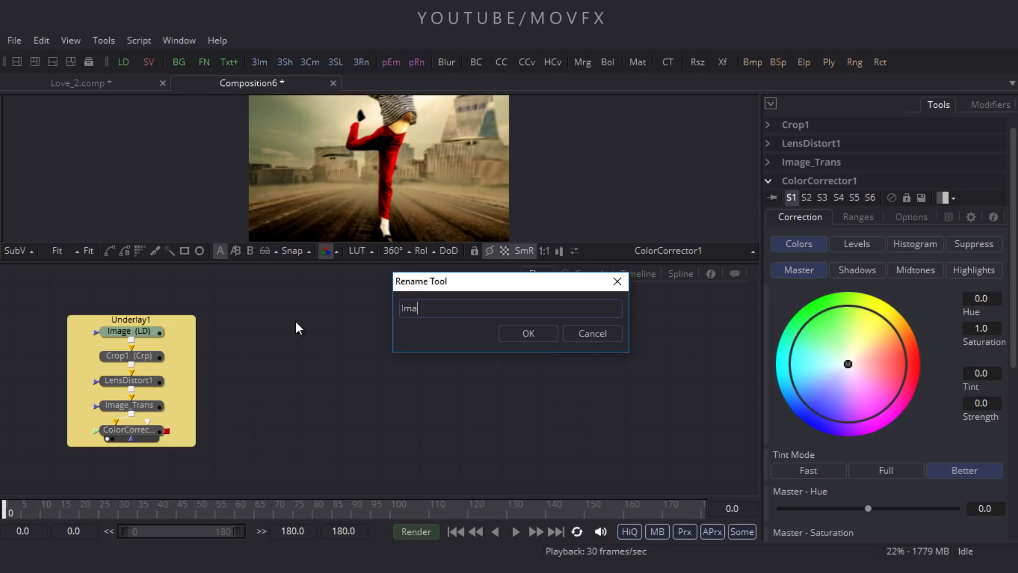
type("Tile")
key("Return")
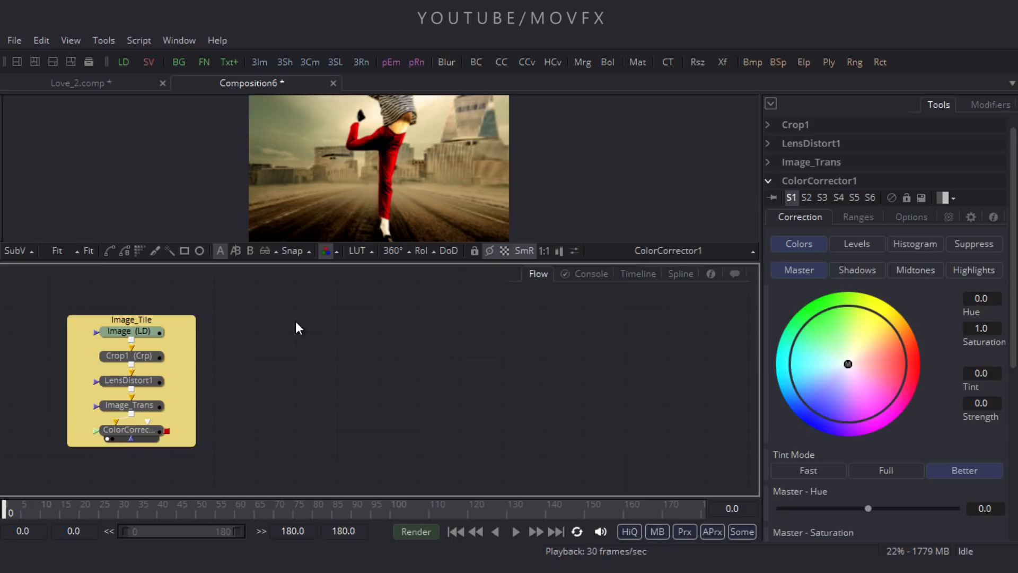
Set the Image_Tile underlay's color to the violet-blue basic color #5500ff.
right_click(189, 319)
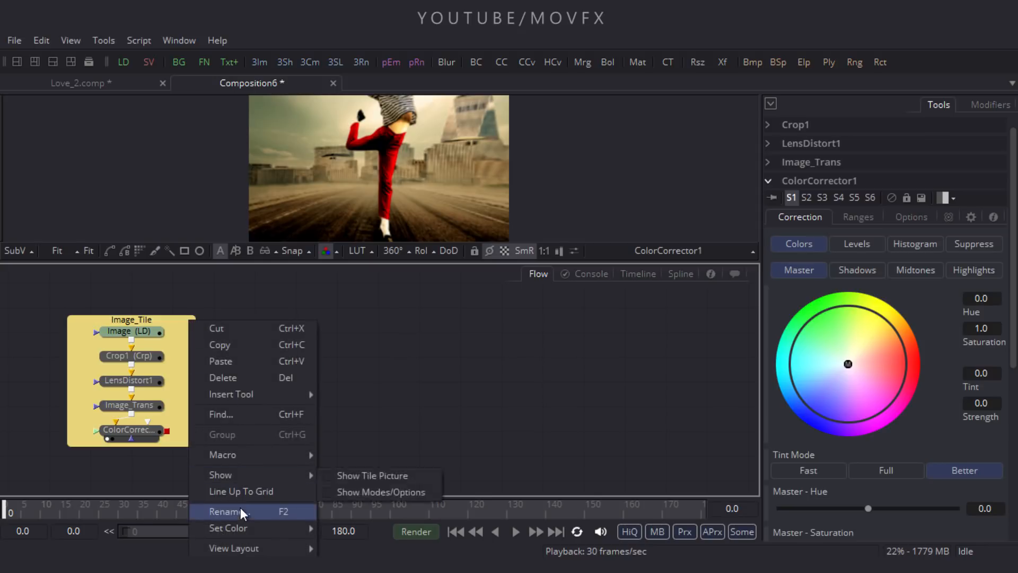
mouse_move(238, 525)
left_click(393, 545)
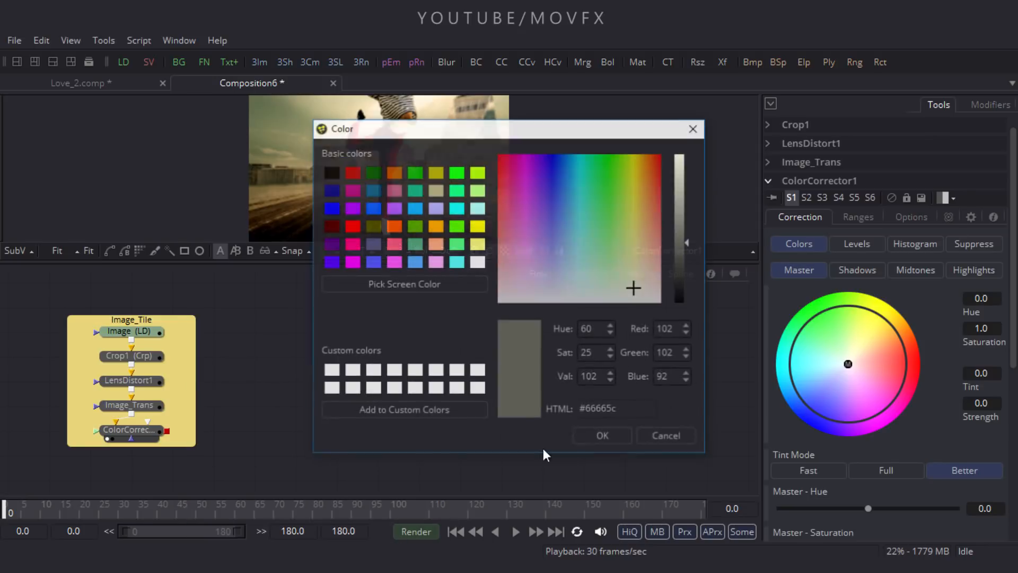
left_click(331, 261)
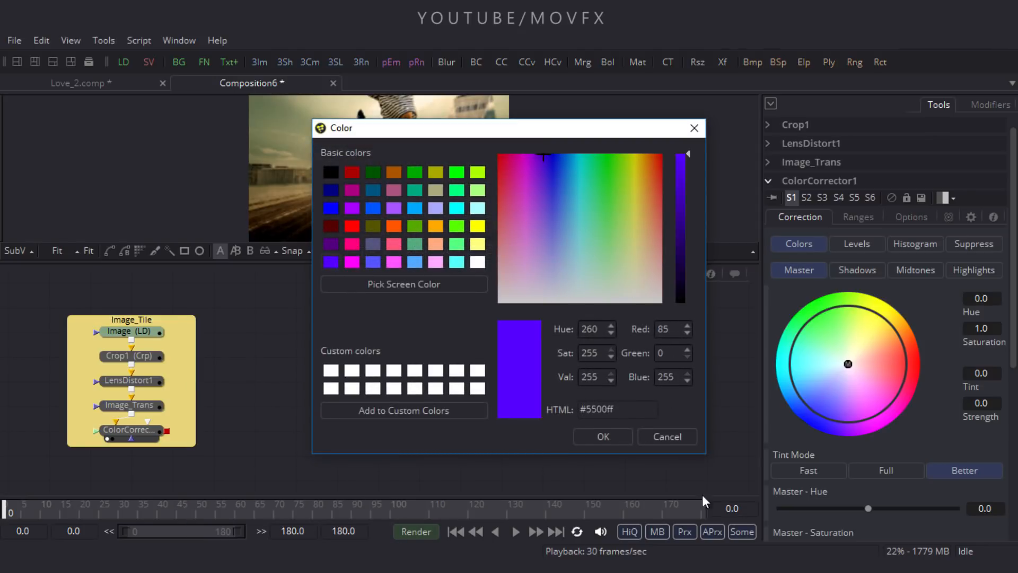
left_click(607, 438)
left_click_drag(421, 400, 402, 400)
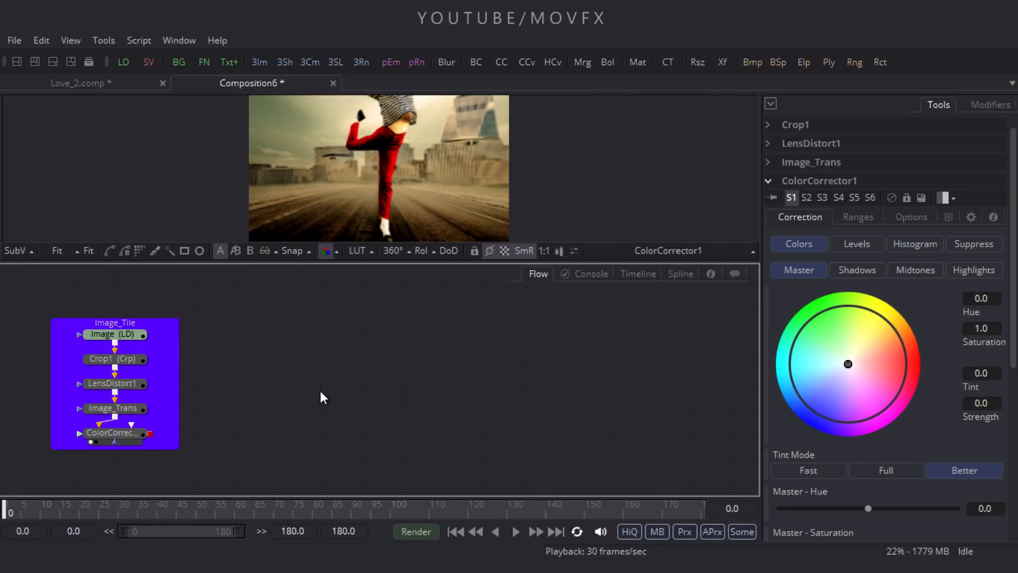
Add a Background node in the empty flow area beside the Image_Tile group and rename it Matte.
left_click(179, 62)
left_click_drag(344, 375, 381, 370)
left_click(399, 395)
key("F2")
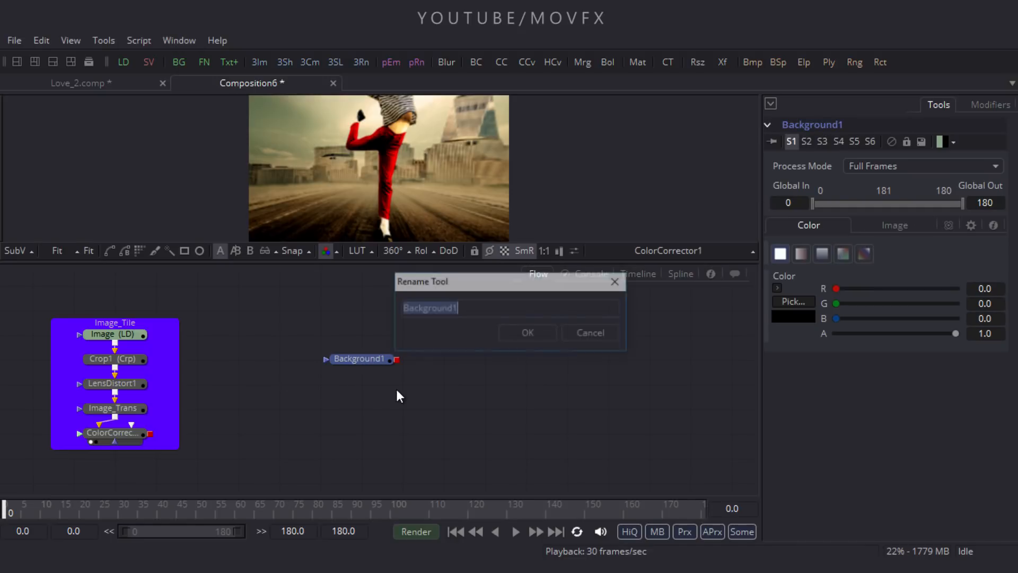
key("BackSpace")
type("Matte")
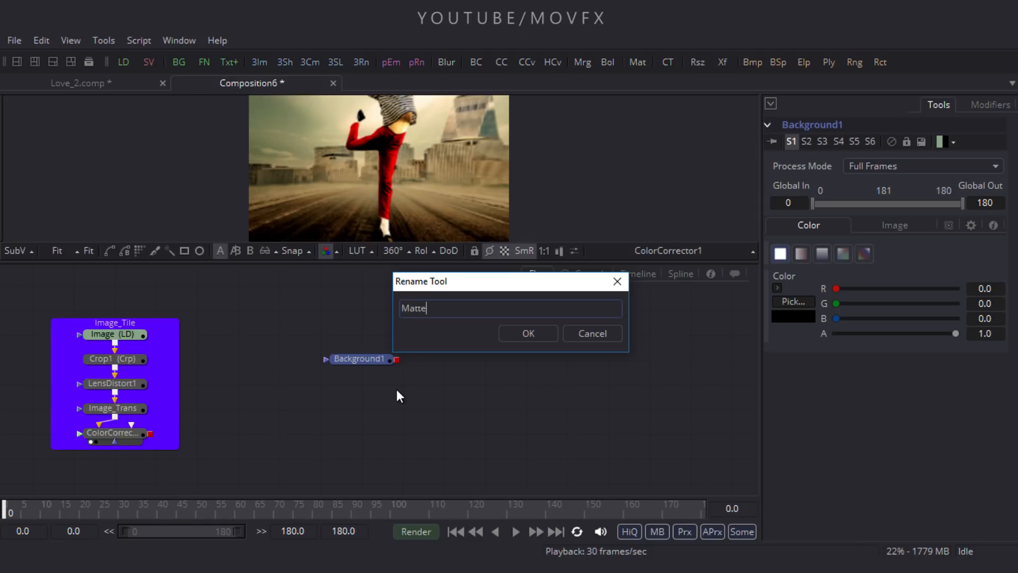
key("Return")
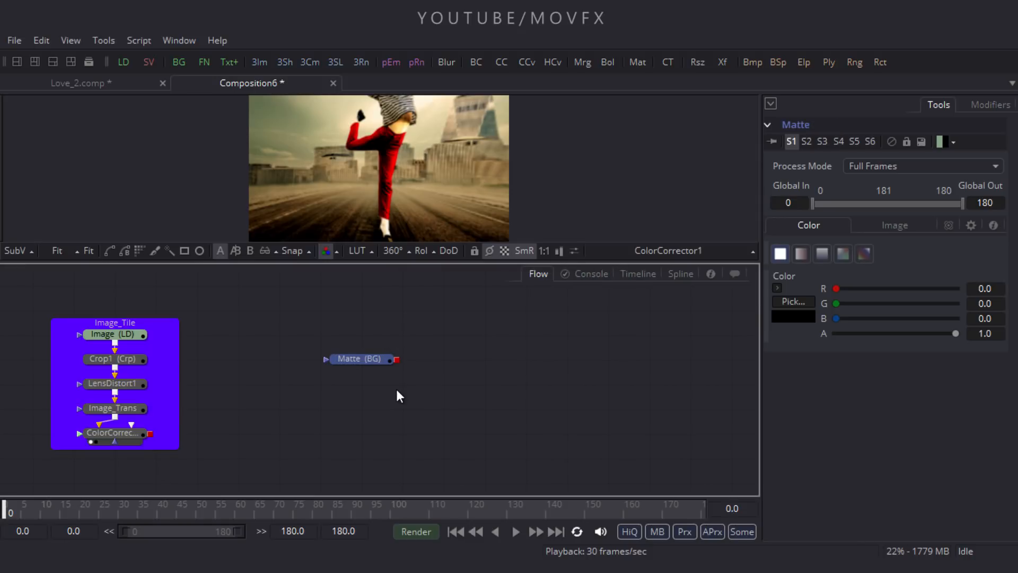
Add a Rectangle mask to the Matte background node and rename it A_1.
left_click(355, 359)
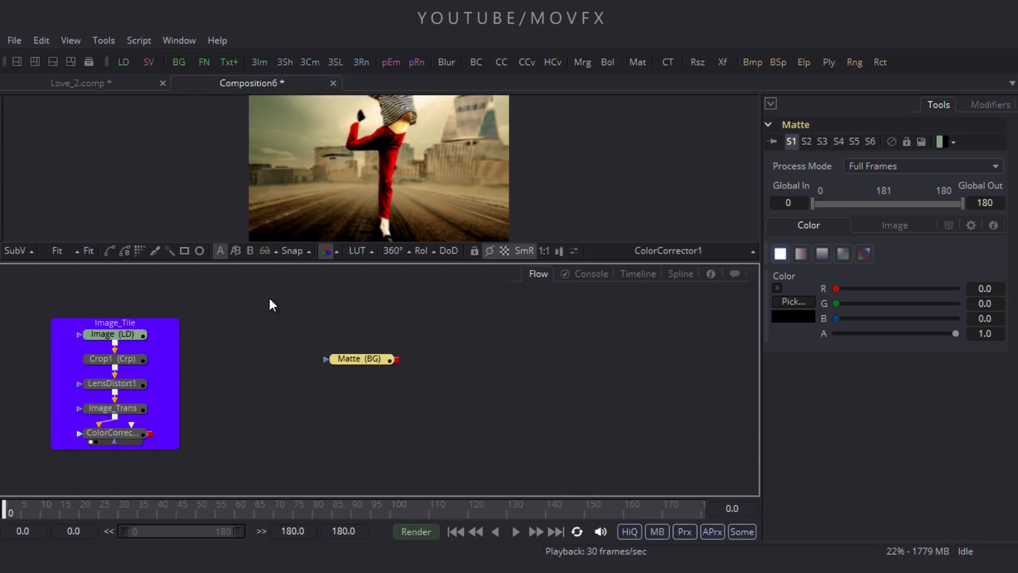
left_click(184, 252)
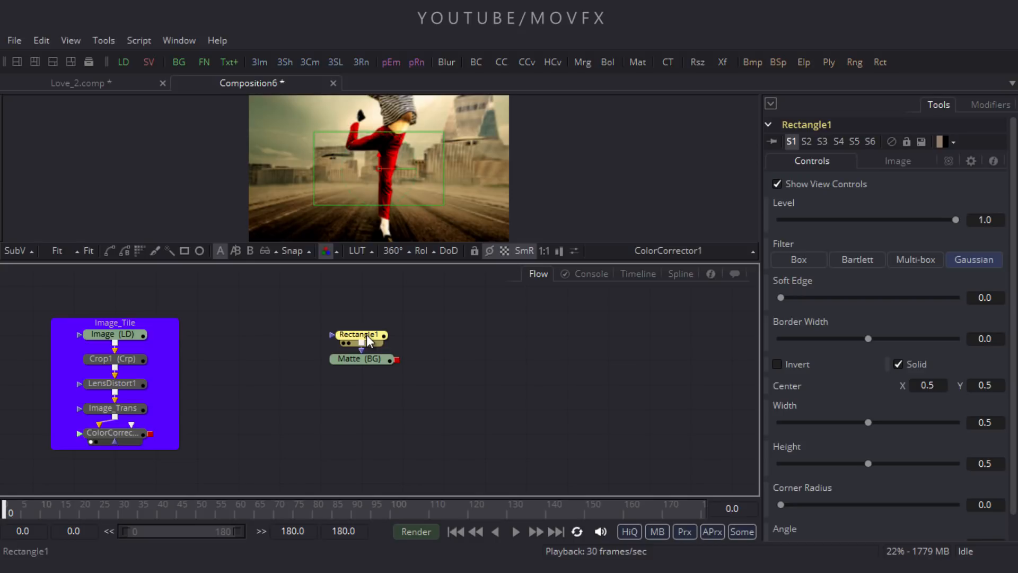
key("F2")
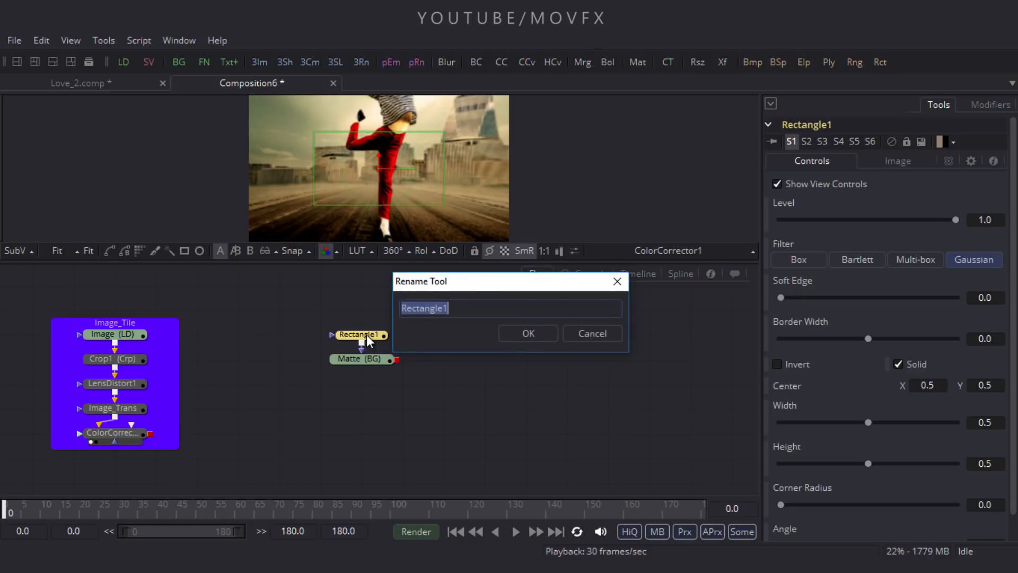
type("A_1")
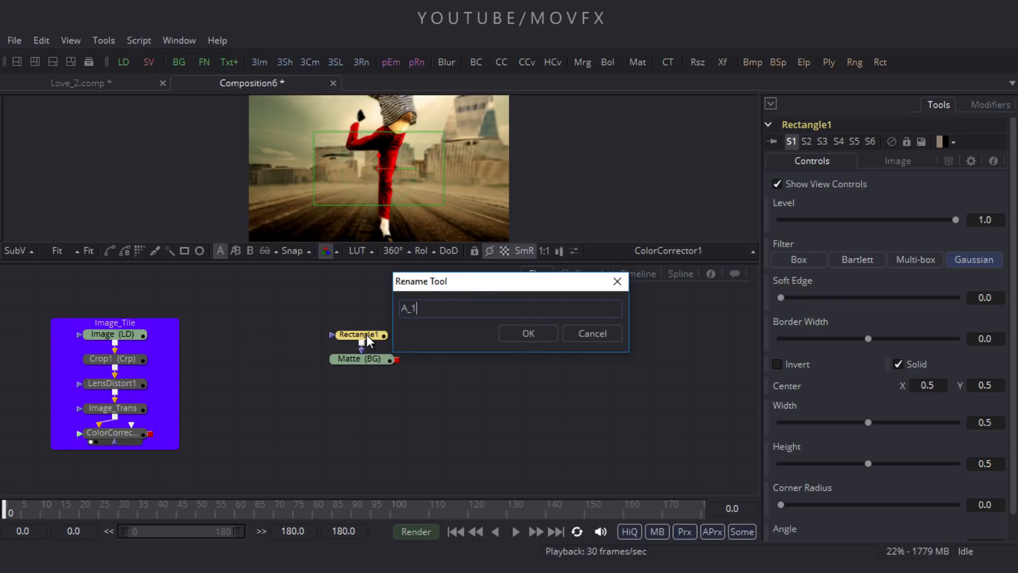
key("Return")
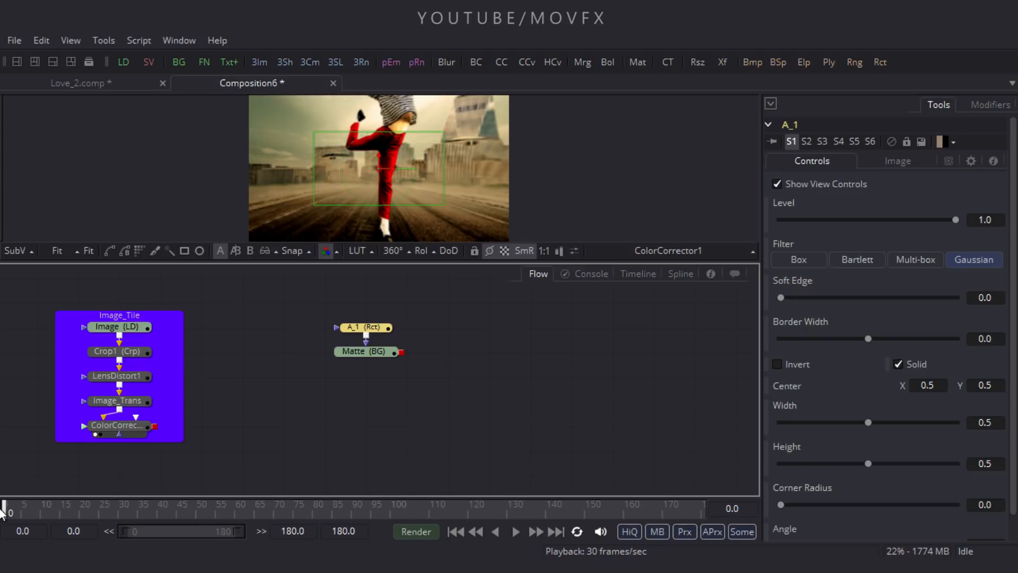
Set the A_1 rectangle mask's Height to 2.
scroll(812, 456, "down", 1)
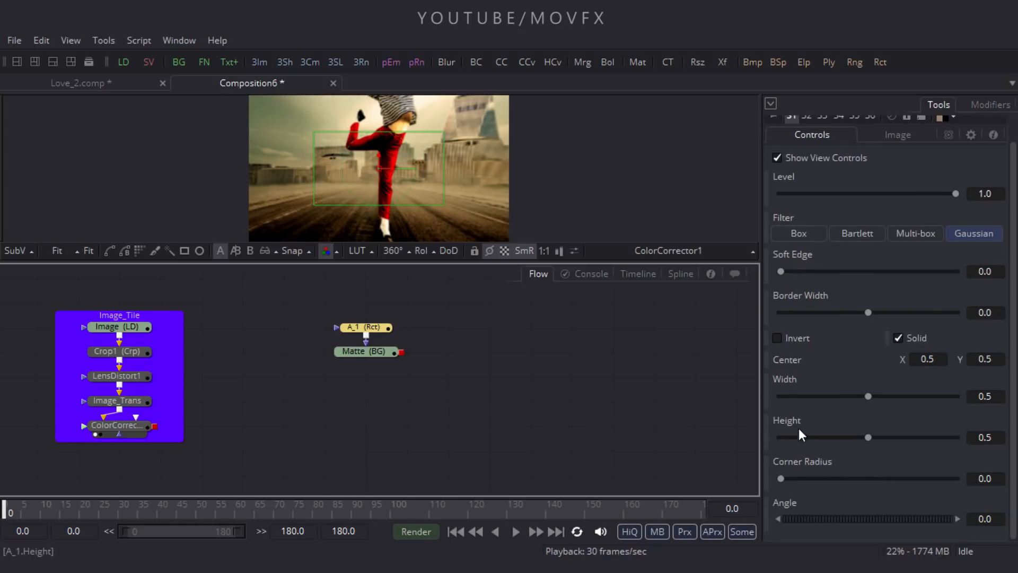
left_click_drag(870, 437, 972, 437)
left_click(985, 438)
type("2")
key("Tab")
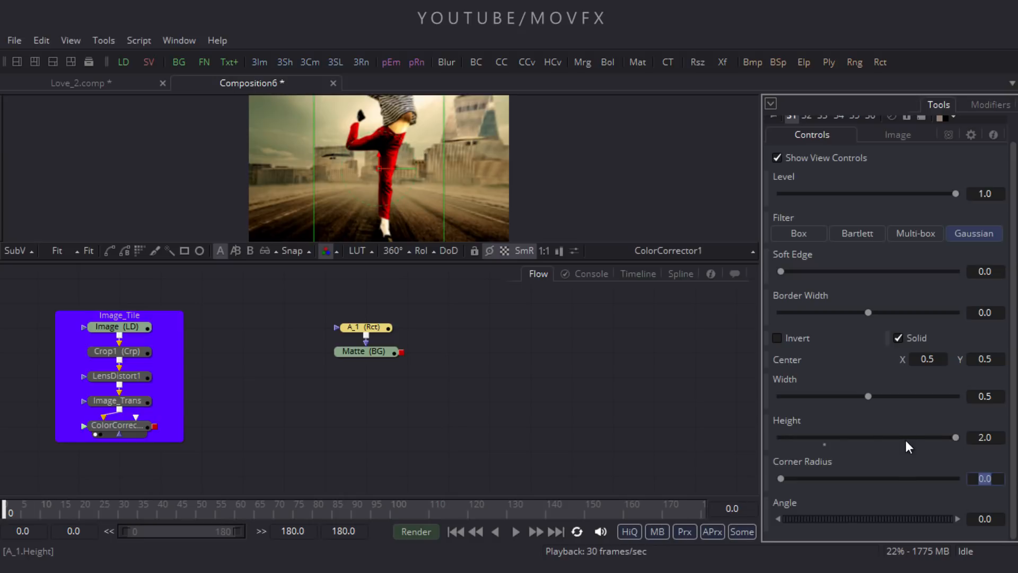
Animate the A_1 mask's Width from 0.0 at frame 0 to 1.0 at frame 180.
left_click_drag(868, 396, 747, 401)
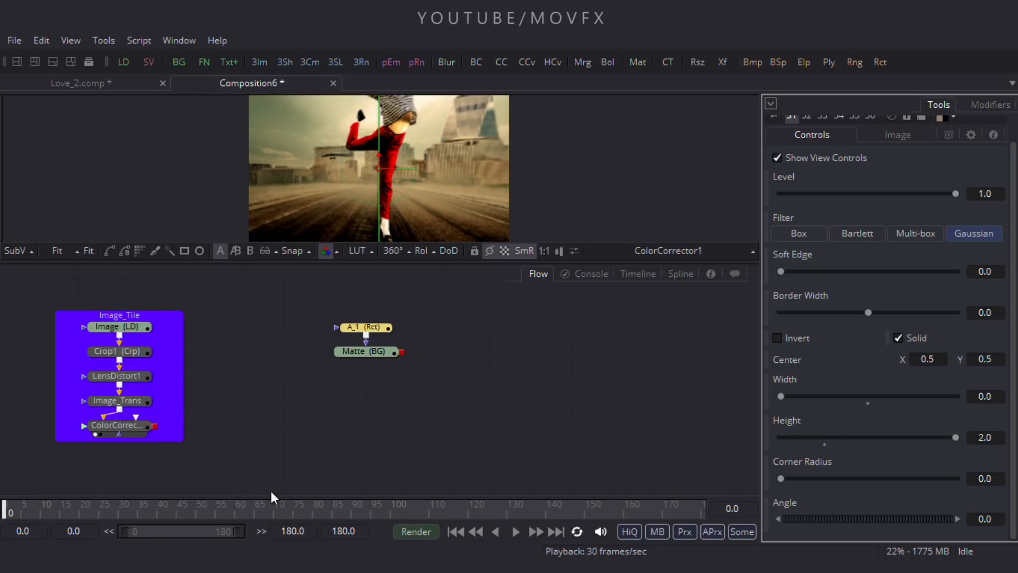
right_click(793, 386)
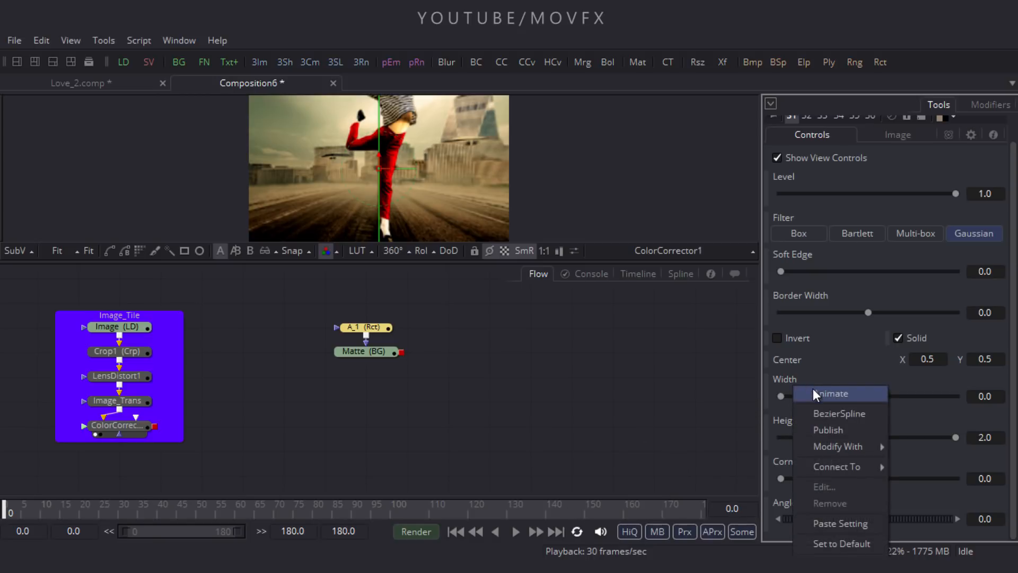
left_click(814, 388)
left_click_drag(478, 511, 708, 526)
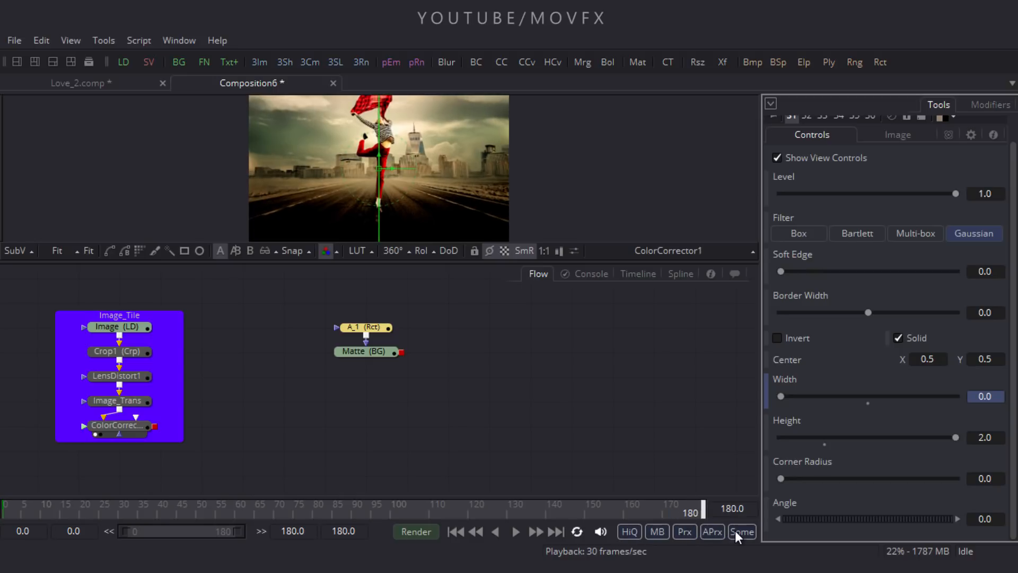
left_click_drag(783, 396, 981, 418)
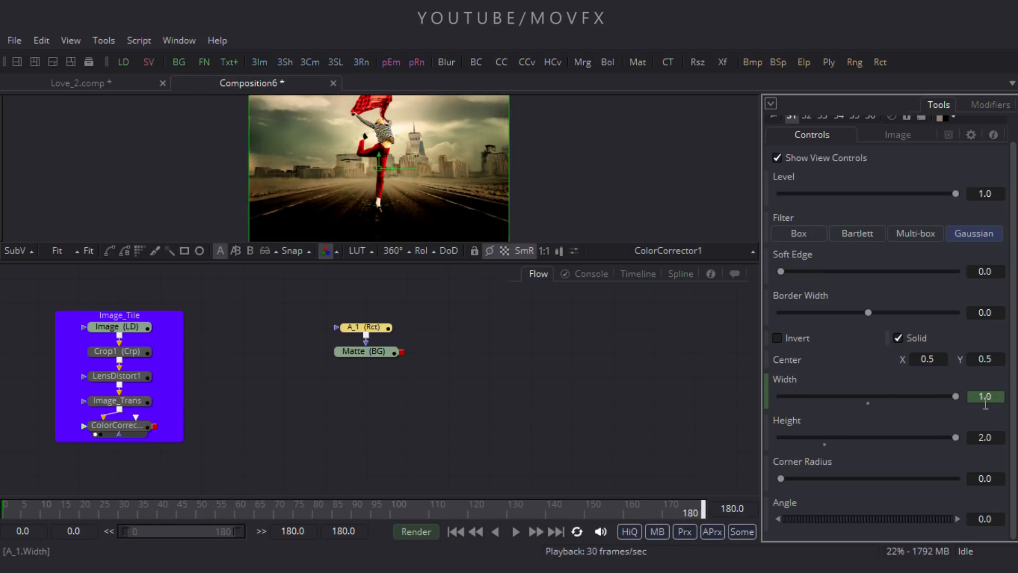
Animate the A_1 mask's Angle from 0.0 at frame 0 to 90 at frame 180, and return to frame 0.
left_click_drag(617, 517, 4, 461)
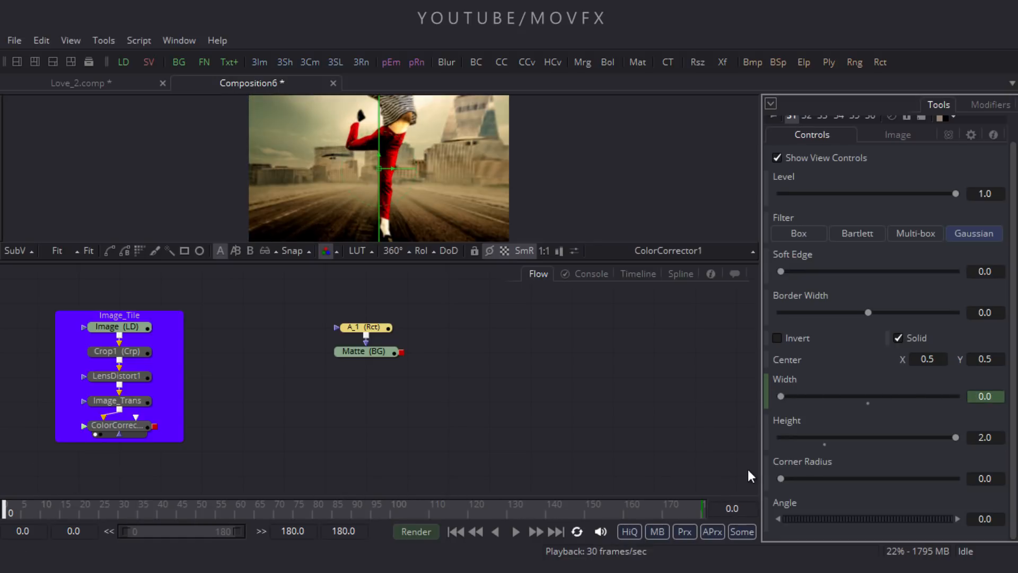
right_click(784, 504)
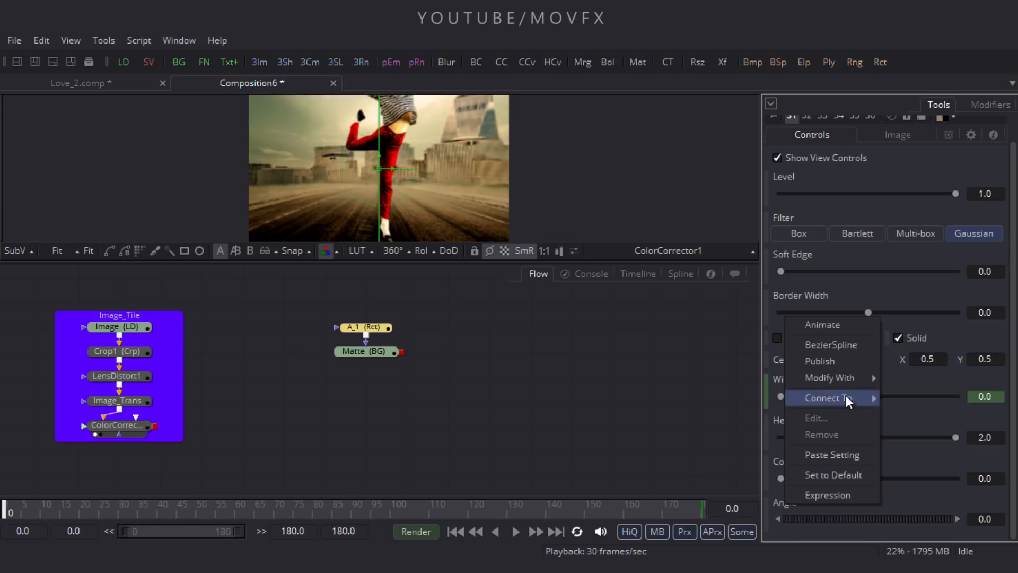
left_click(828, 328)
left_click_drag(555, 514, 729, 527)
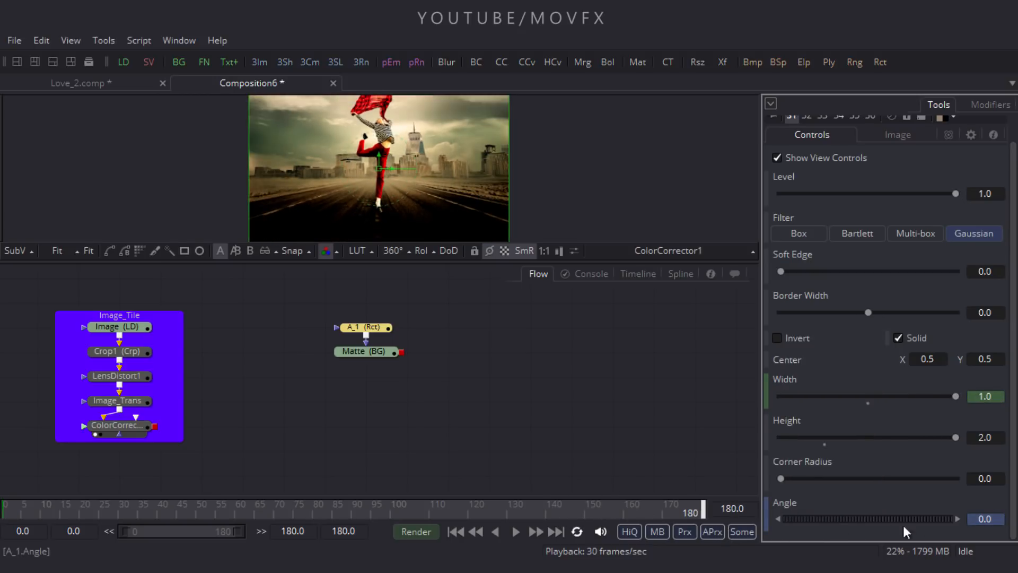
left_click(981, 522)
type("90")
key("Tab")
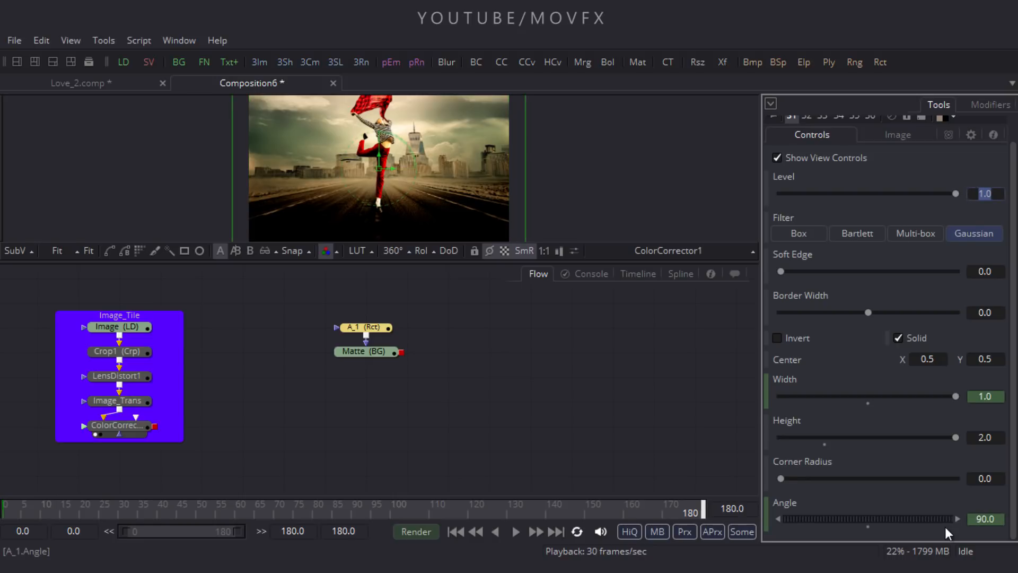
left_click_drag(107, 514, 3, 471)
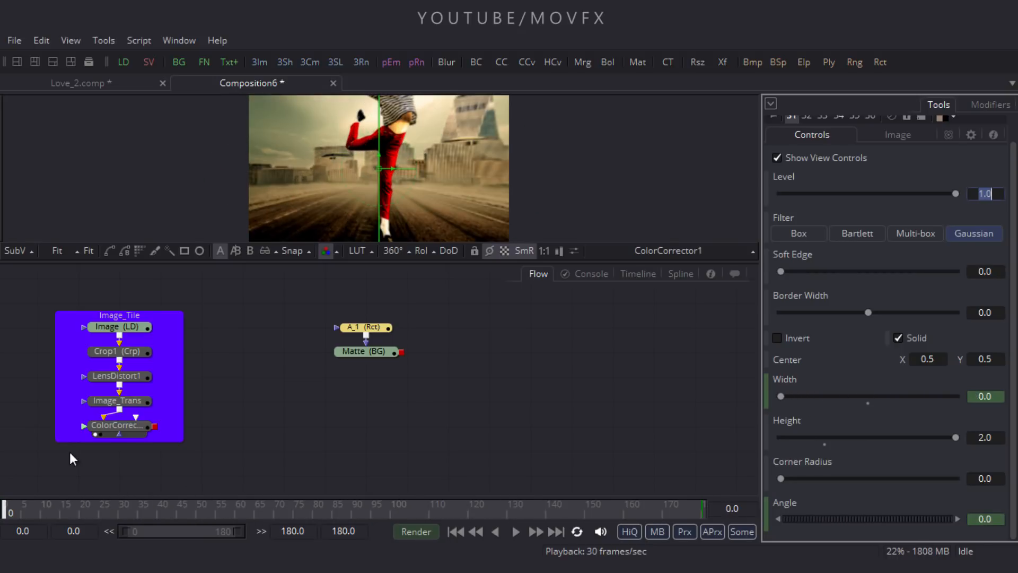
Display the A_1 Width and Angle curves in a full-screen Spline editor and flatten all their keyframes.
left_click(680, 274)
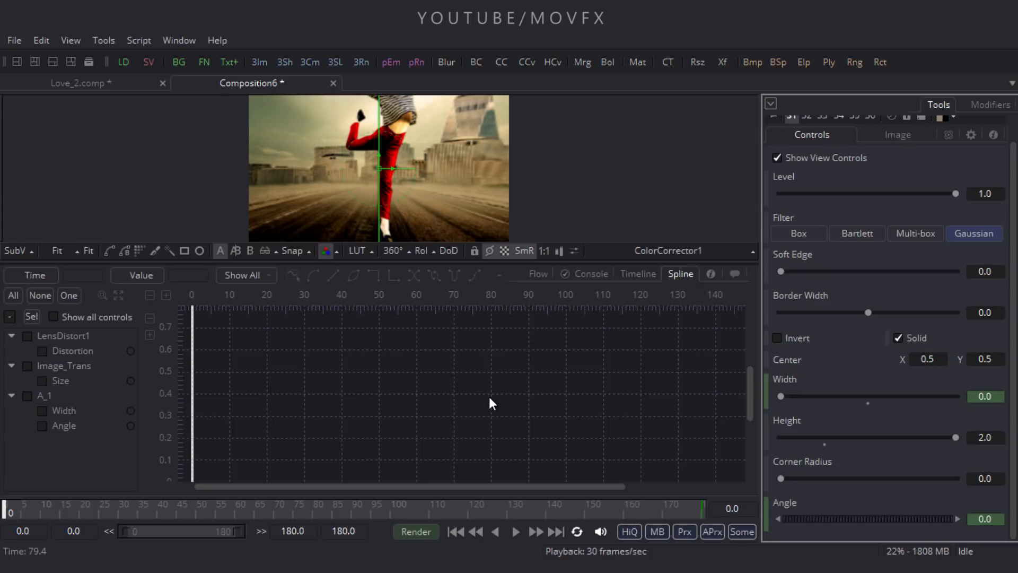
key("F4")
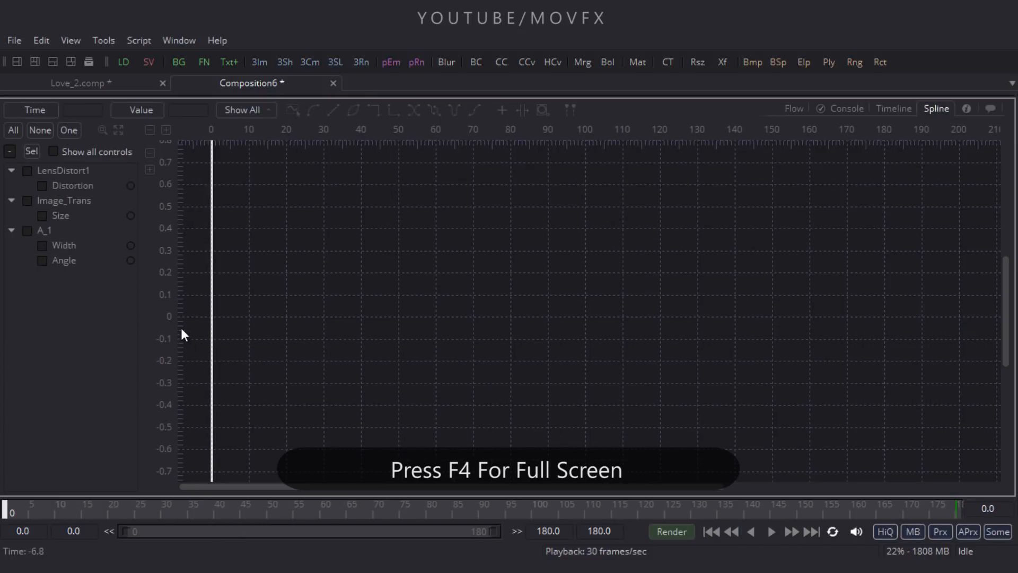
left_click(27, 230)
left_click_drag(950, 173, 196, 462)
key("f")
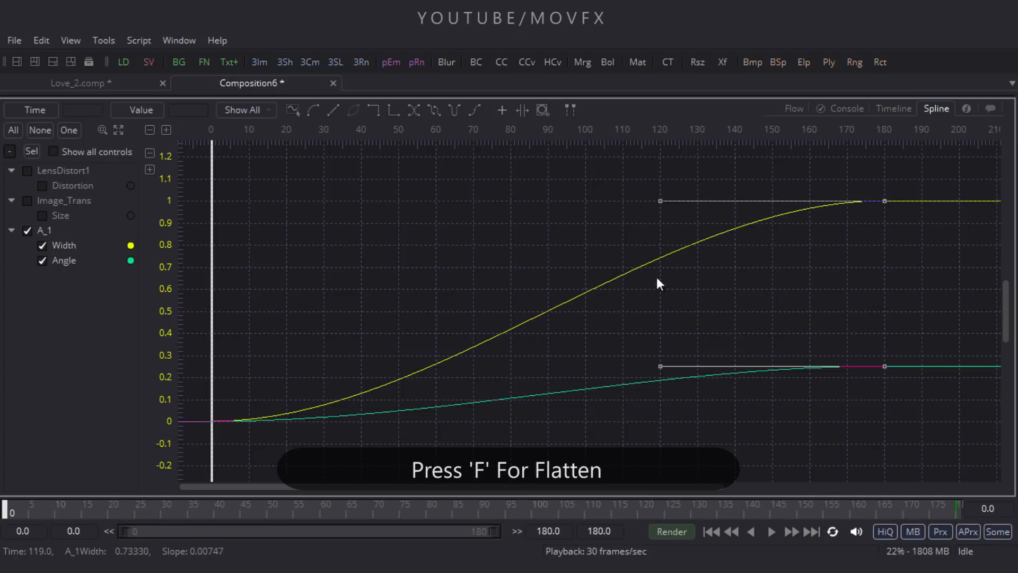
Stretch the frame-180 handles of the A_1 Width and Angle curves horizontally back to frame 0, and return to the Flow in the normal layout.
left_click_drag(661, 201, 209, 206)
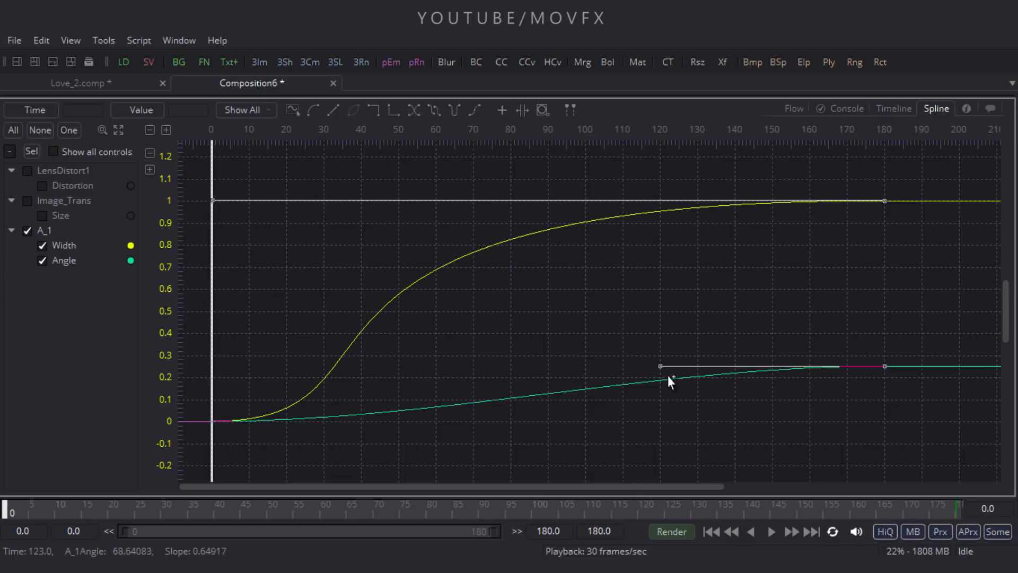
left_click_drag(656, 370, 207, 365)
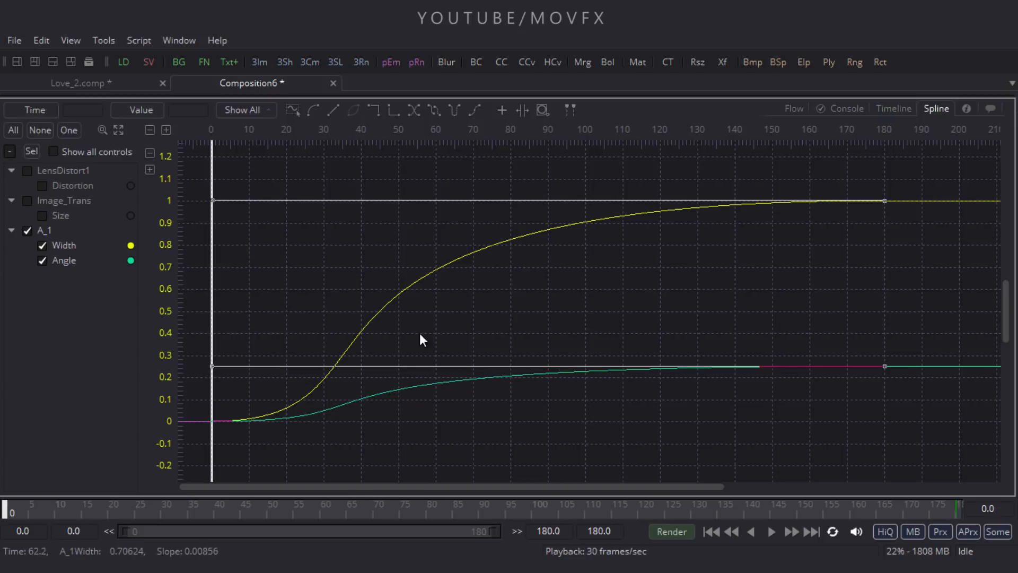
left_click(27, 231)
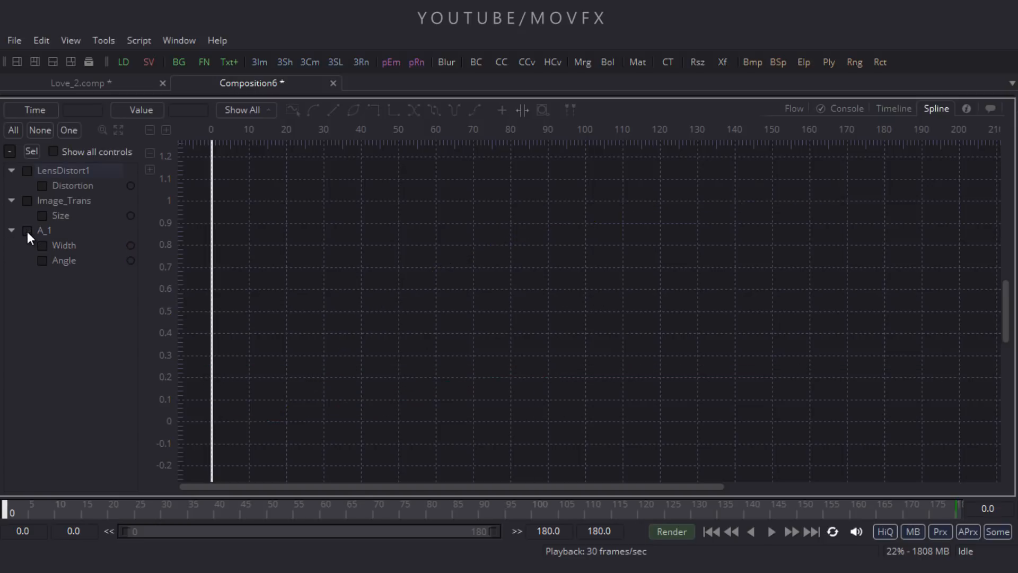
left_click(795, 109)
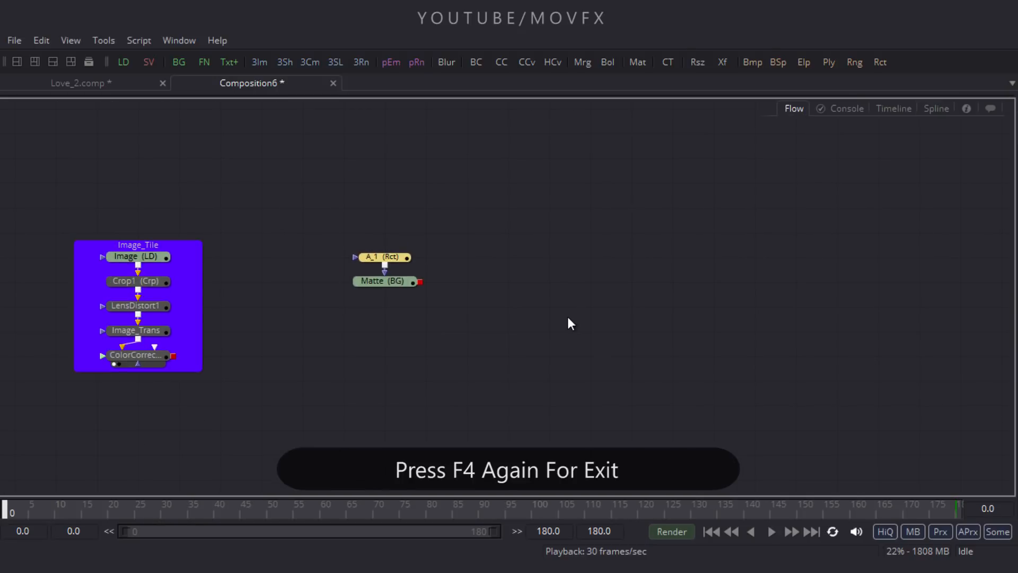
key("F4")
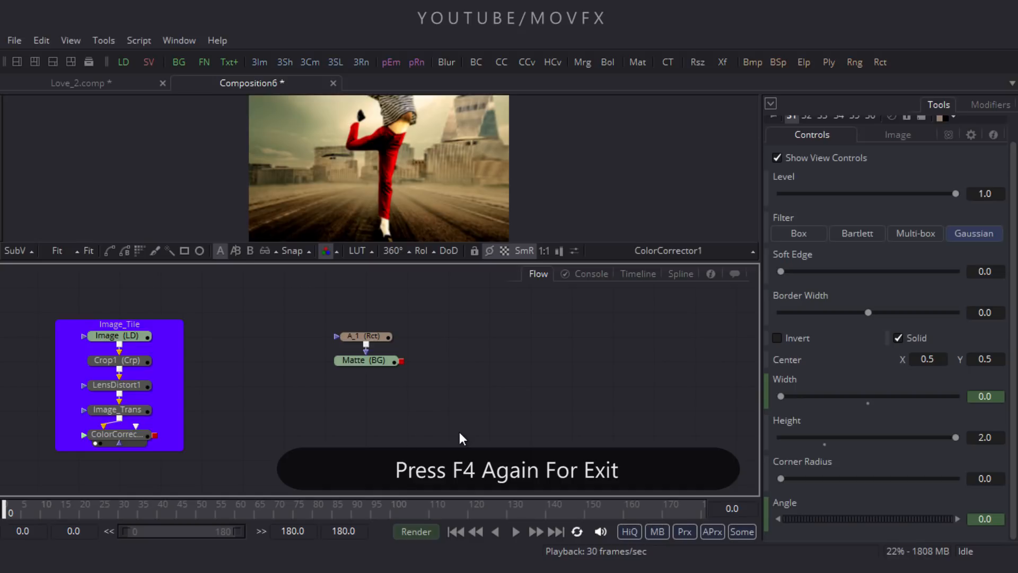
Import Dust Particles.mp4 from the Love_Slideshow folder into the flow, between the Image_Tile group and the Matte node.
left_click(238, 570)
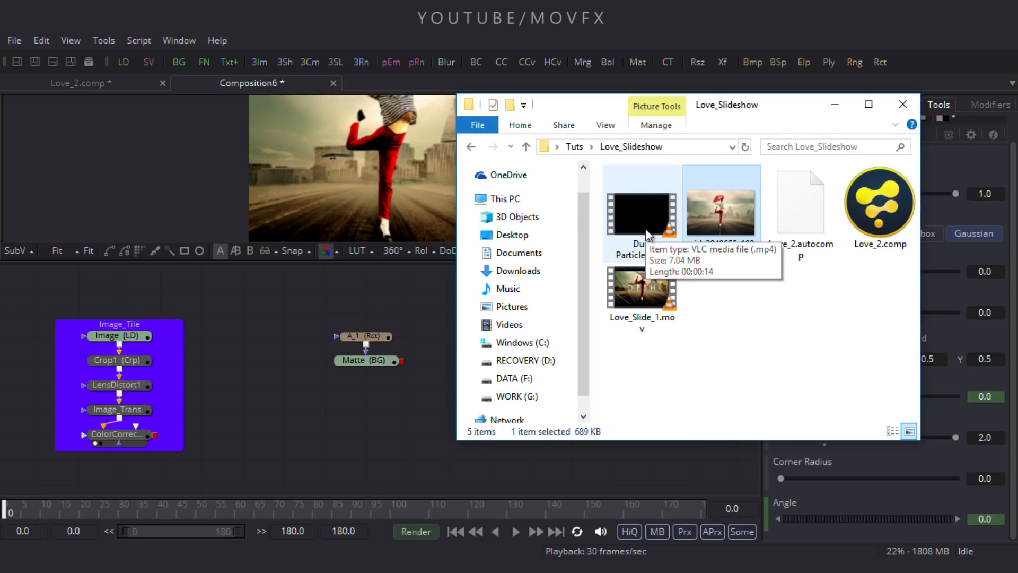
left_click_drag(641, 218, 278, 355)
left_click(835, 104)
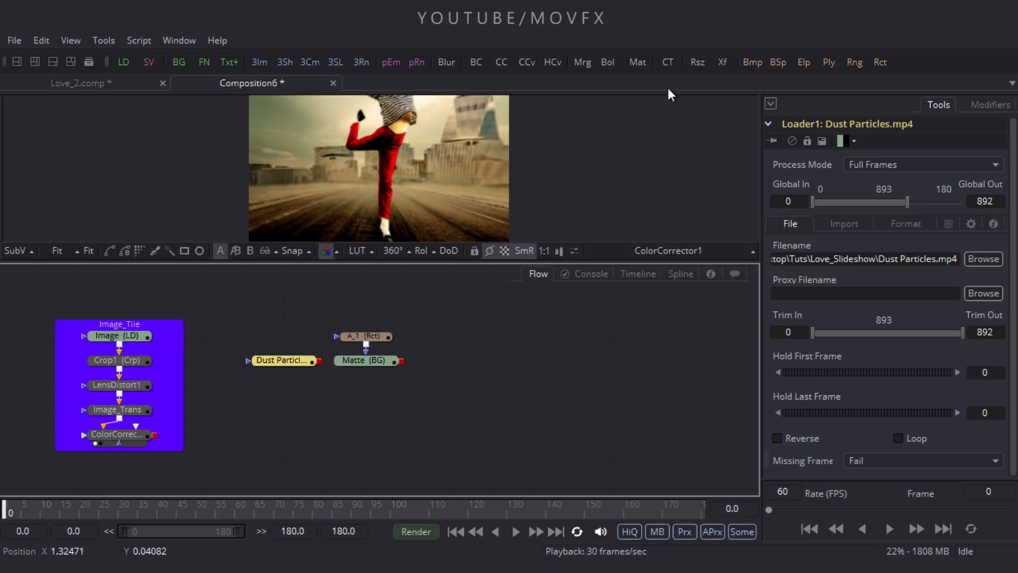
Add a Merge node below Dust Particles with ColorCorrector1 as background and Dust Particles as foreground, and show it in the viewer.
left_click(583, 65)
key("ctrl+z")
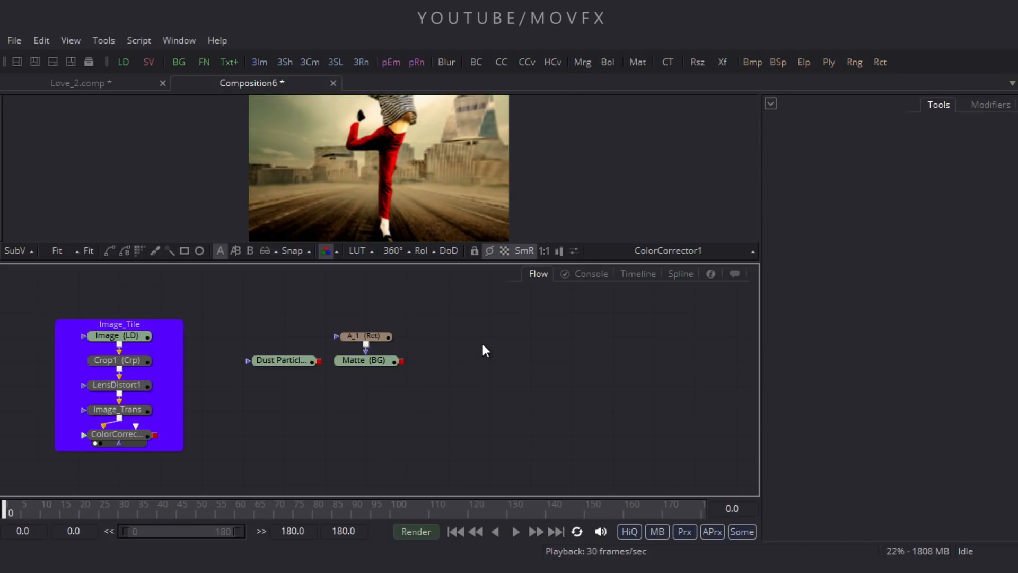
left_click(585, 64)
left_click_drag(456, 388, 152, 436)
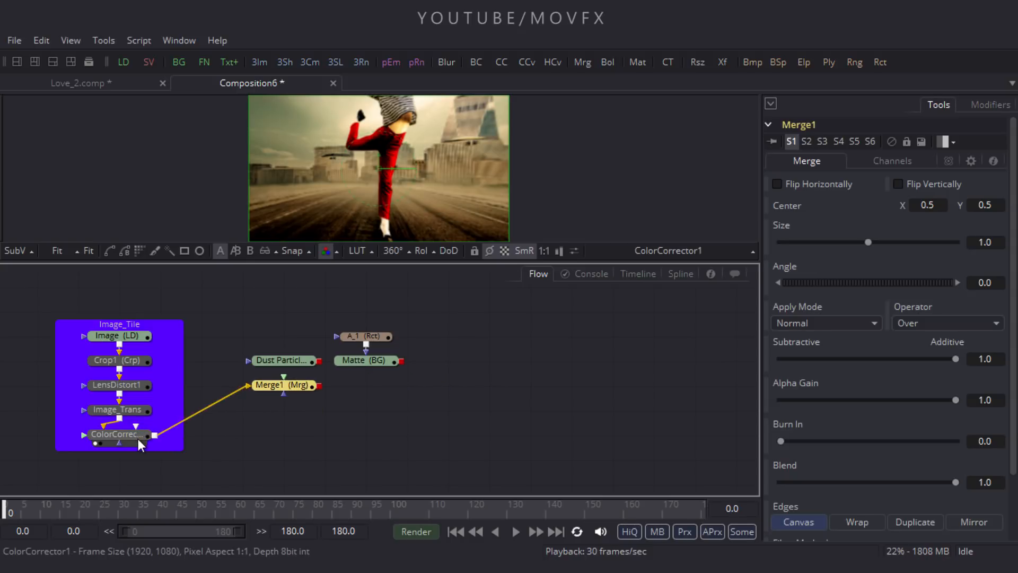
left_click_drag(282, 375, 325, 200)
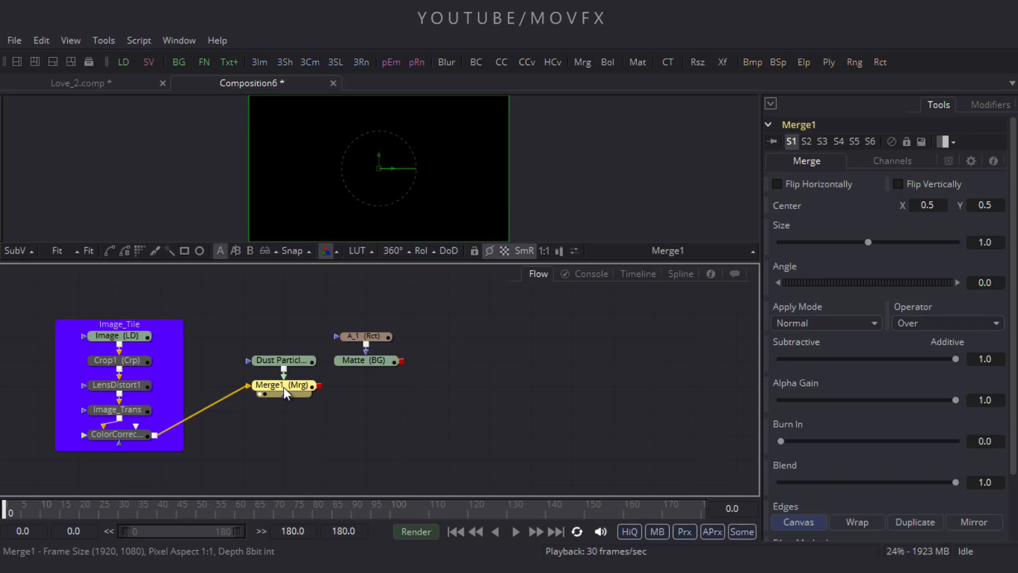
Set the Merge node's Apply Mode to Screen and scrub the timeline back to frame 0 to check the blend.
left_click(826, 325)
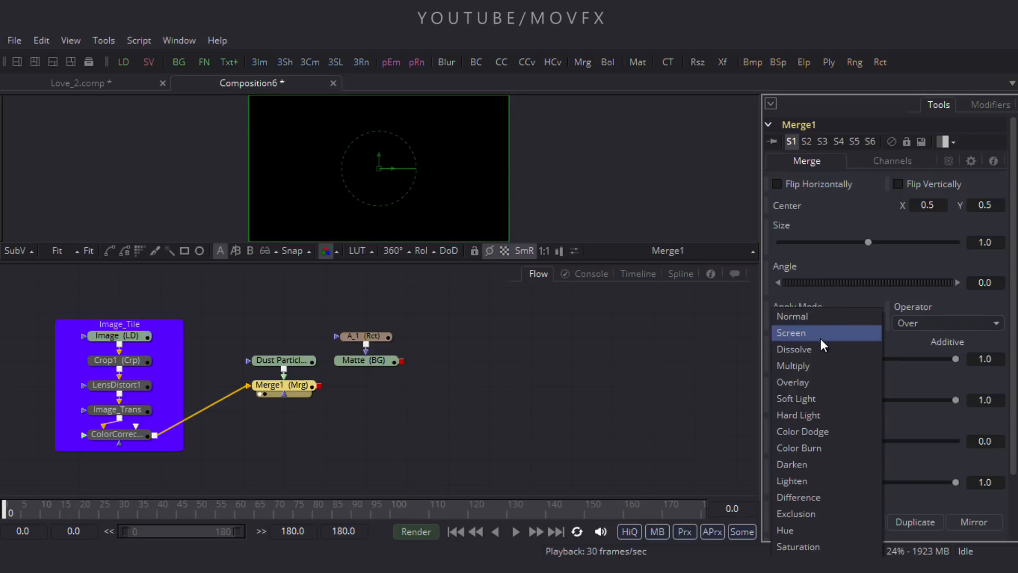
left_click(820, 338)
left_click_drag(276, 503, 3, 518)
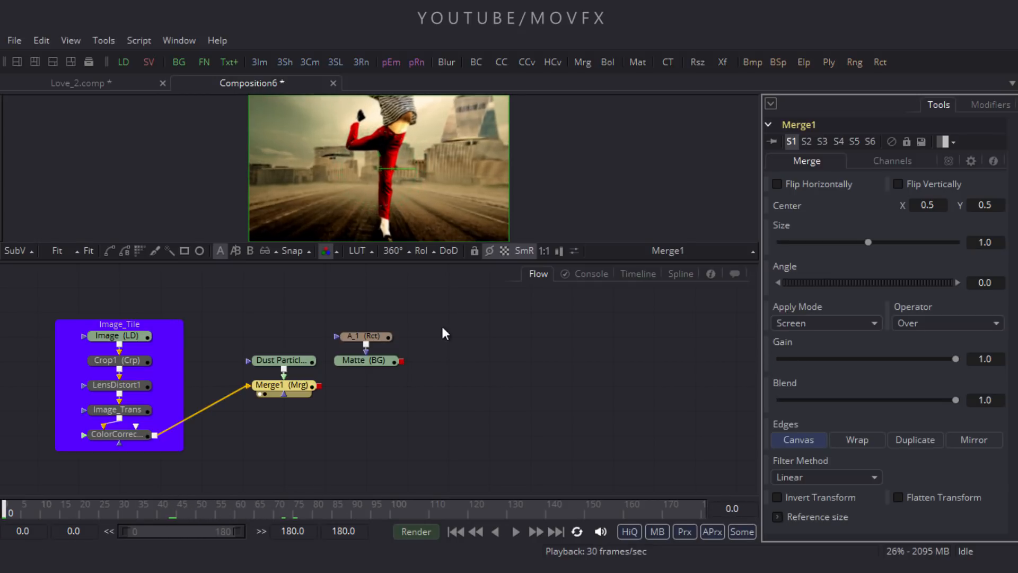
Space out the flow by moving A_1 and Matte away from the Merge node and raising the Dust Particles loader.
left_click_drag(425, 378, 346, 326)
left_click_drag(363, 360, 446, 385)
left_click_drag(289, 360, 289, 336)
left_click(352, 373)
left_click_drag(352, 374, 349, 344)
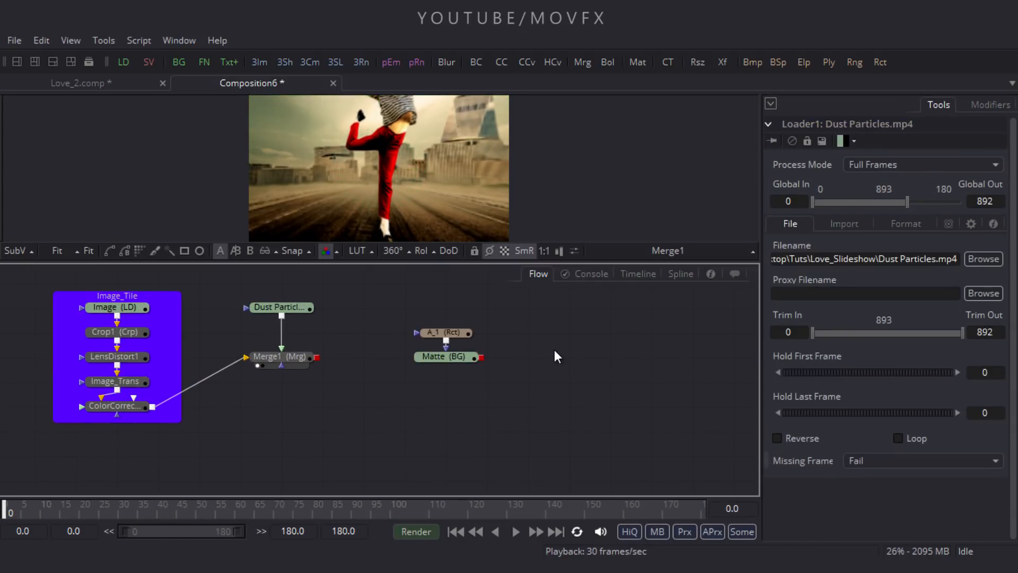
left_click_drag(618, 342, 606, 349)
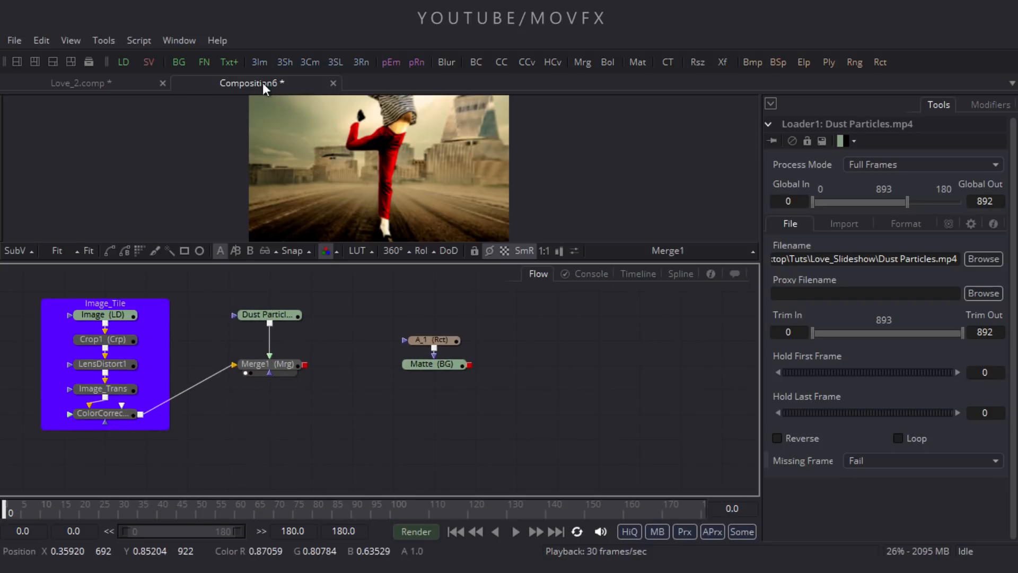
Add a Text+ node beside Dust Particles, show it in the viewer and enter the text SLIDESHOW.
left_click(230, 62)
left_click_drag(333, 337, 345, 176)
left_click(861, 375)
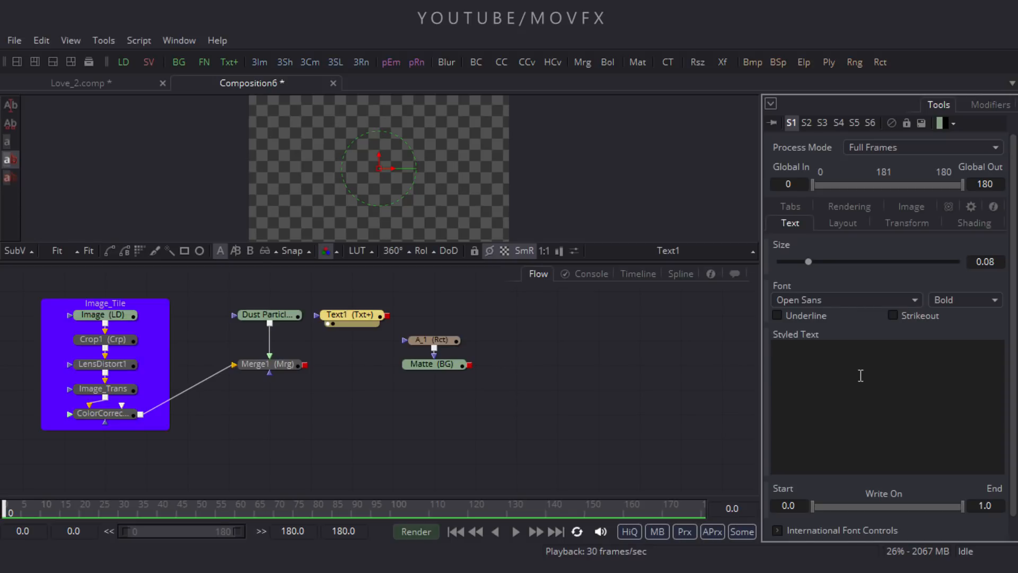
type("SLIDESHOW")
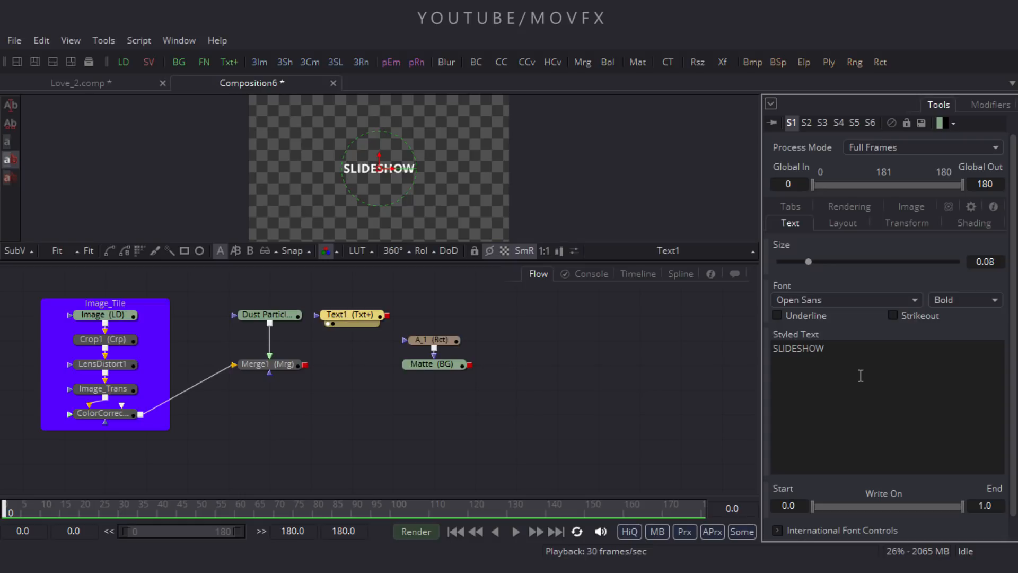
Set the SLIDESHOW text's Size to 0.15.
left_click_drag(812, 260, 824, 262)
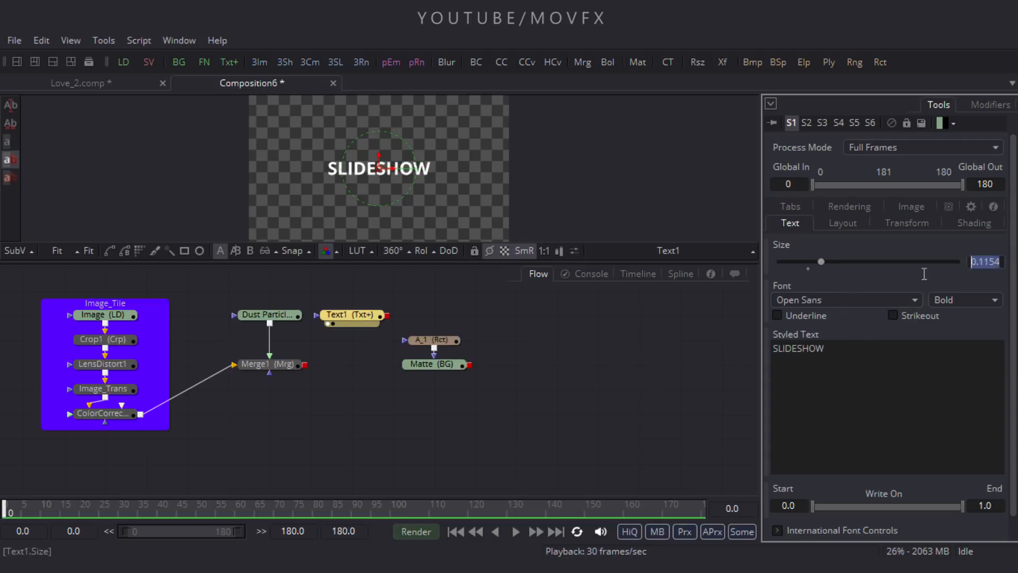
type("0.15")
key("Return")
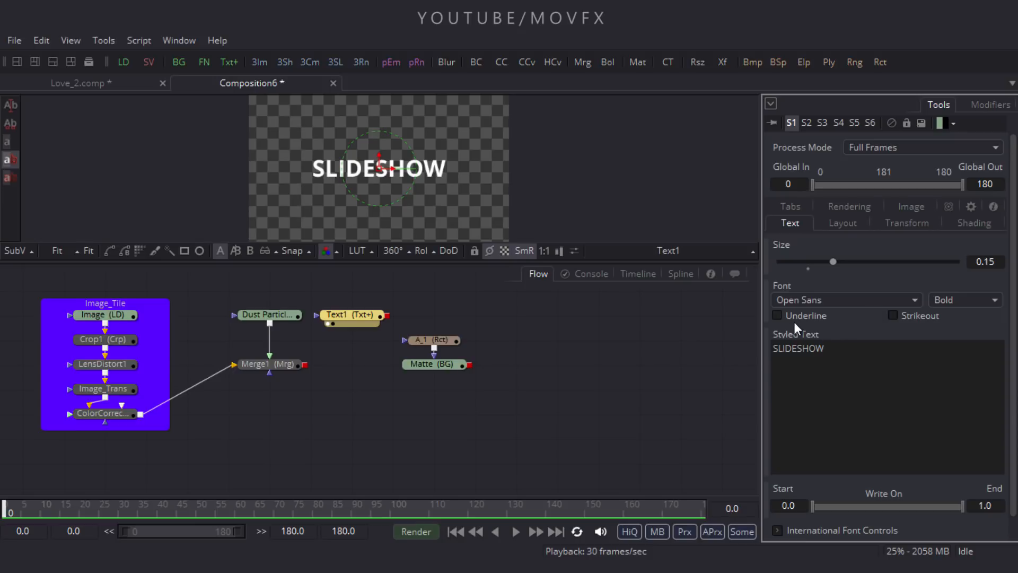
Change the SLIDESHOW text's font to Century Gothic with the Regular style.
left_click(835, 300)
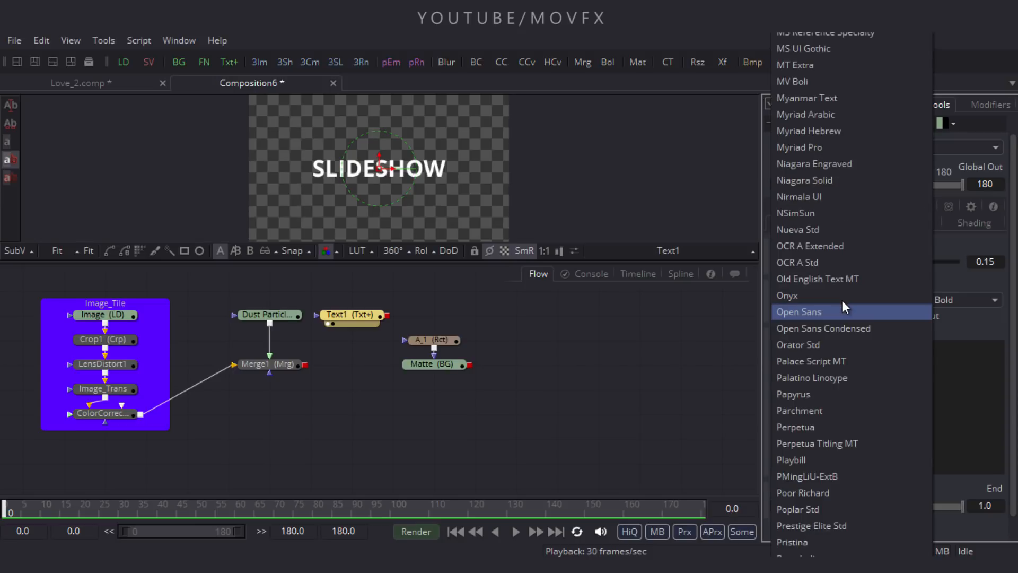
key("c")
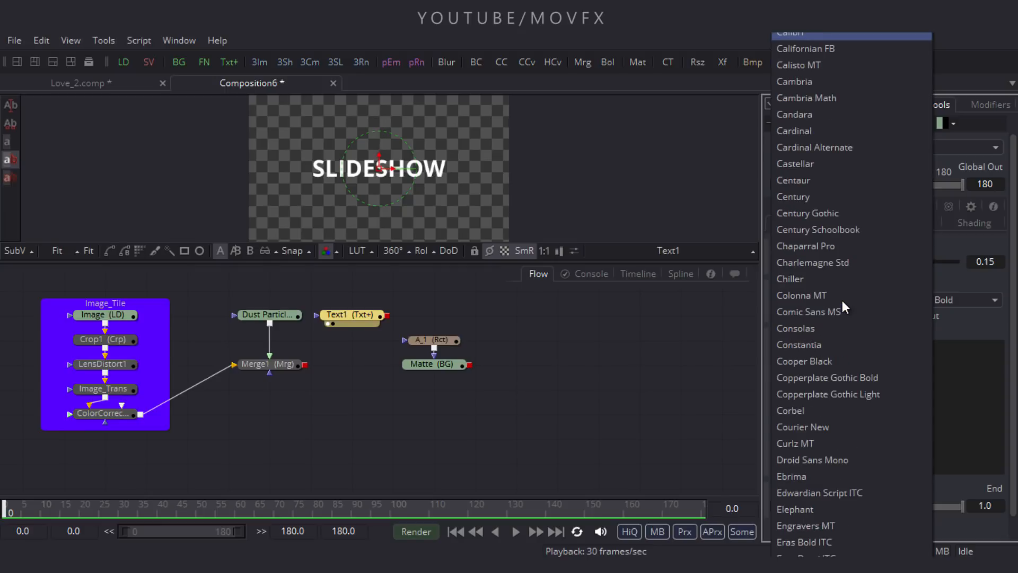
left_click(830, 214)
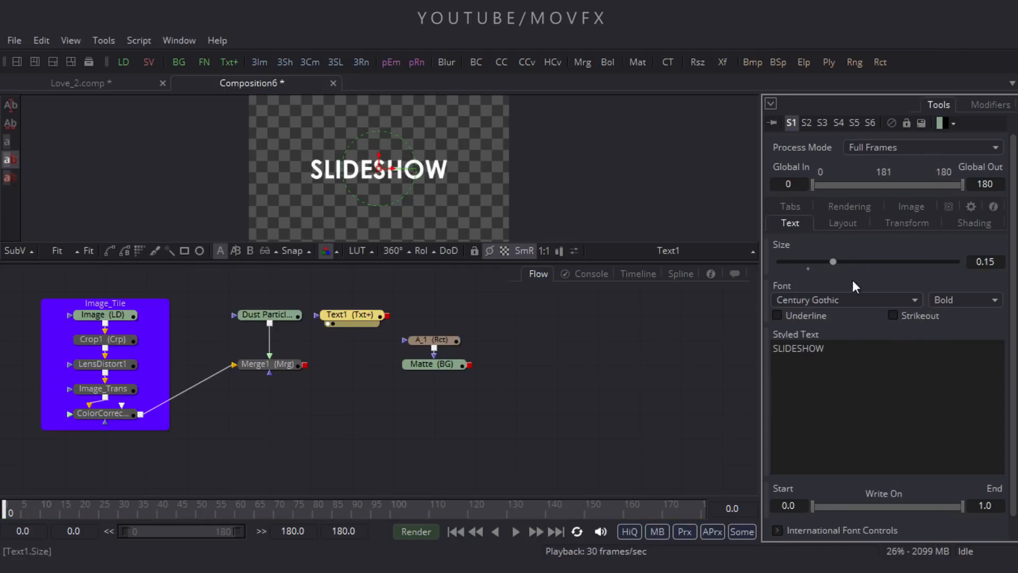
left_click(962, 301)
left_click(947, 355)
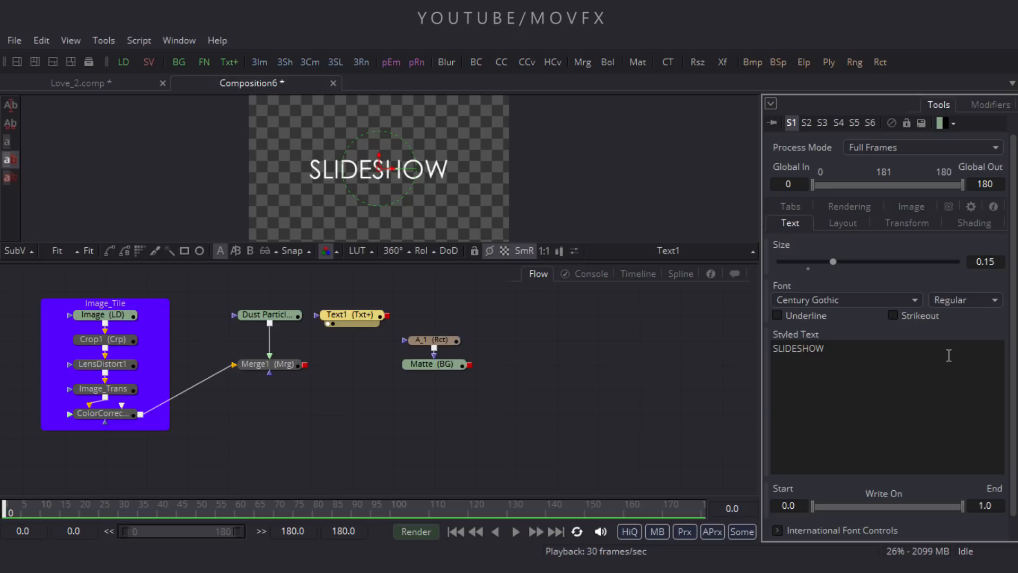
Animate the SLIDESHOW text's Character Spacing from 2.0 at frame 0 to 1.0 at frame 180.
left_click_drag(228, 506, 610, 530)
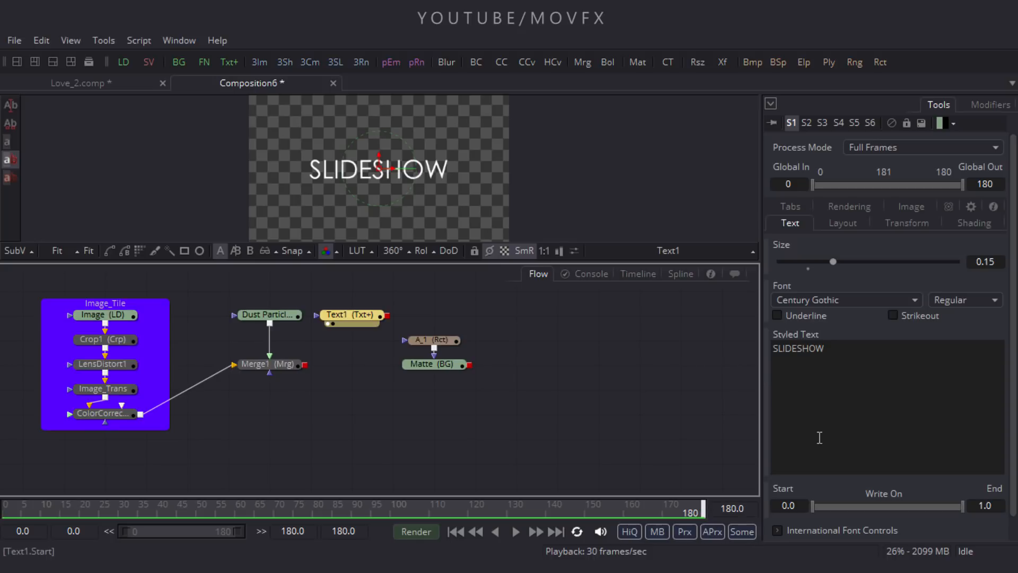
left_click(915, 223)
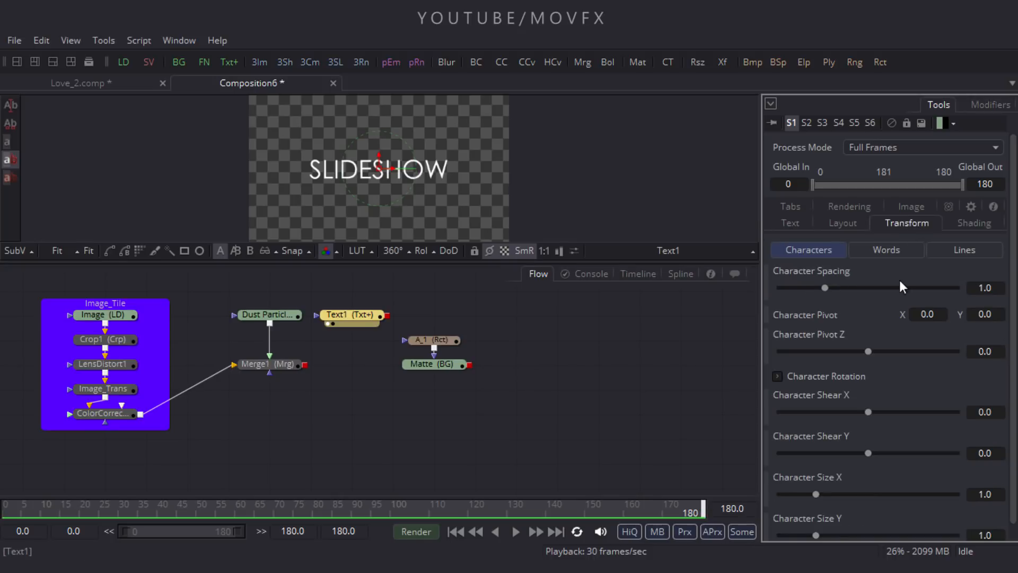
right_click(804, 272)
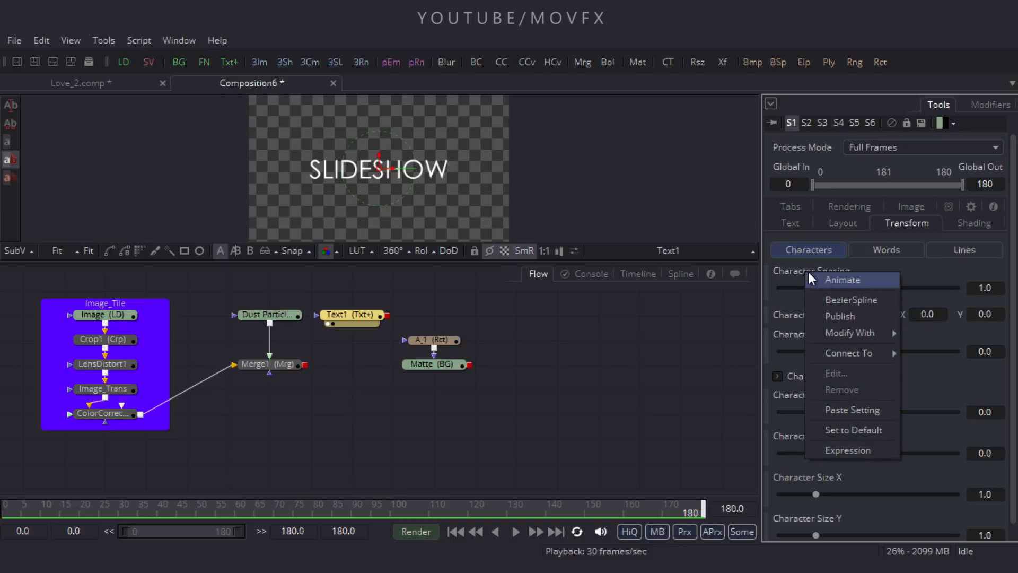
left_click(829, 277)
left_click_drag(392, 510, 1, 530)
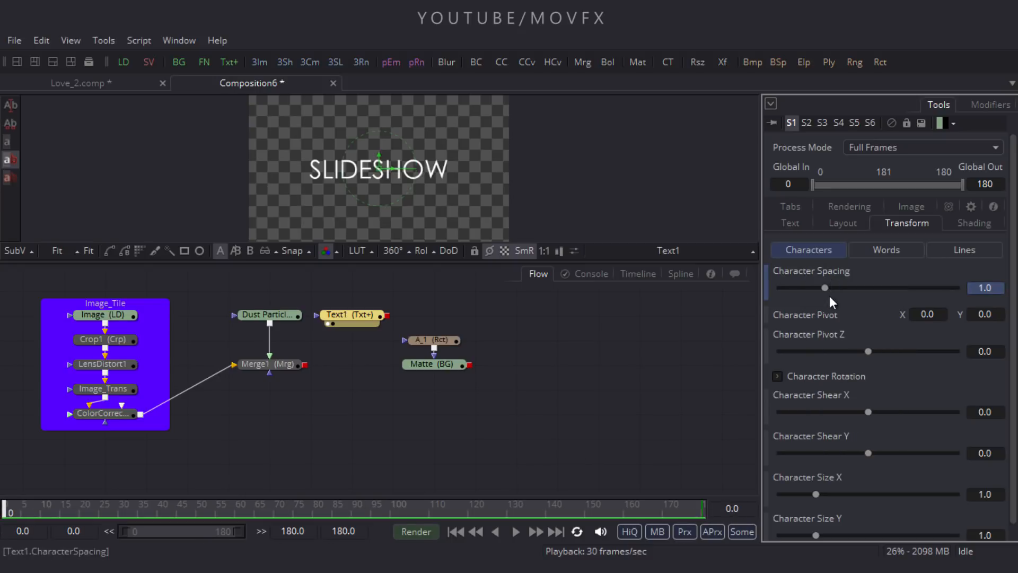
left_click_drag(825, 288, 864, 289)
left_click(1000, 288)
type("2")
key("Tab")
left_click(532, 354)
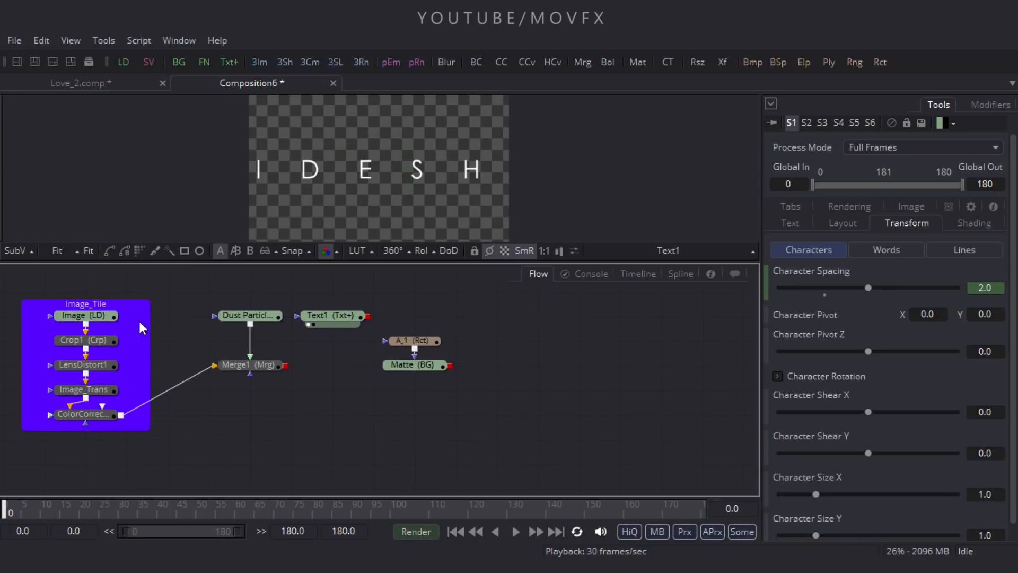
Add a Merge node compositing the SLIDESHOW text over Merge1's output, show it in the viewer and preview it up to frame 55.
left_click(583, 62)
left_click_drag(509, 367, 340, 316)
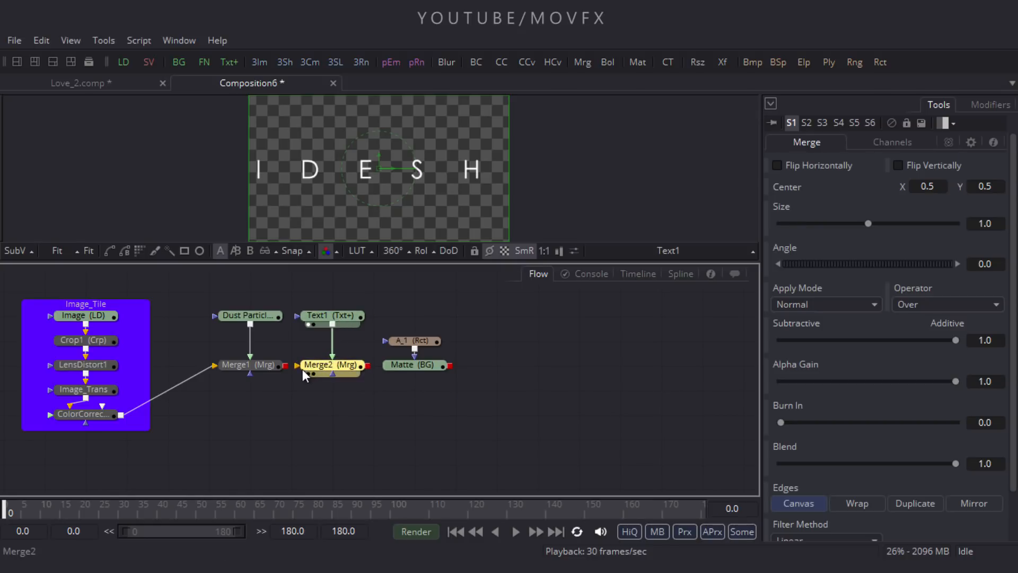
left_click_drag(297, 366, 341, 181)
left_click_drag(229, 506, 543, 509)
left_click_drag(269, 501, 218, 502)
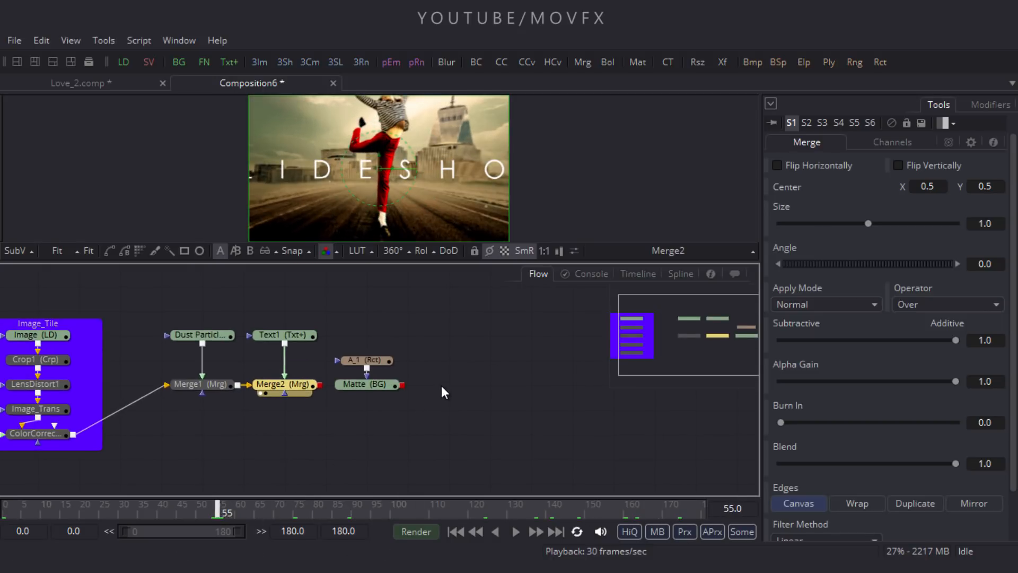
Add a Merge node with Matte as background and Merge2 as foreground, view it and space the matte nodes away from Merge2.
left_click_drag(434, 303, 386, 341)
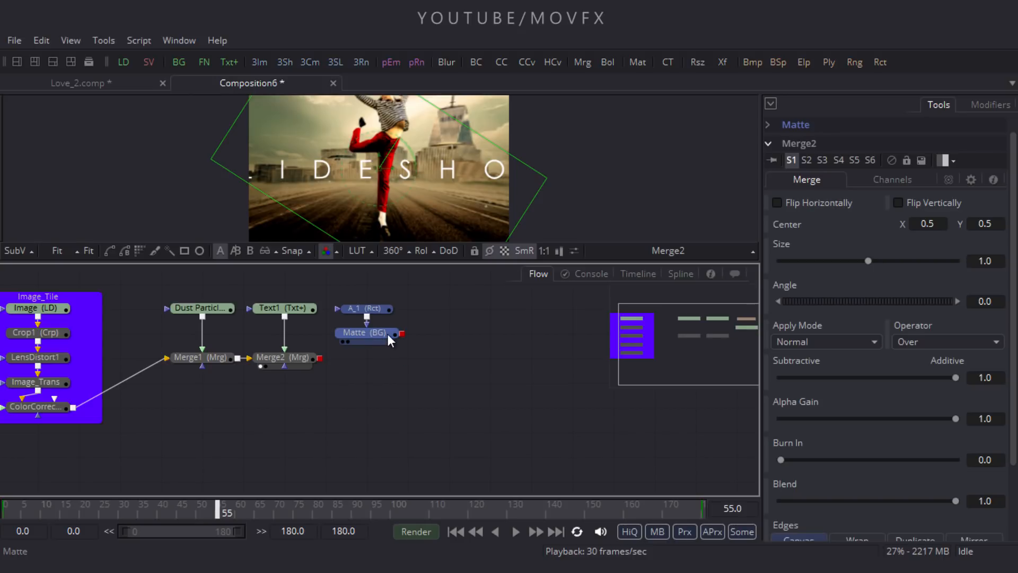
left_click(454, 375)
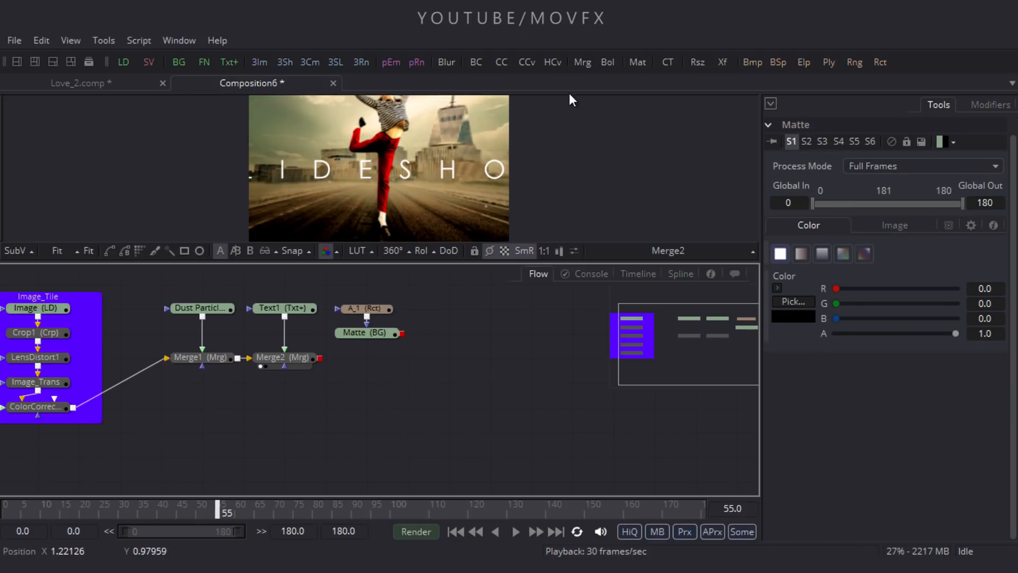
left_click(582, 62)
left_click_drag(454, 361, 278, 359)
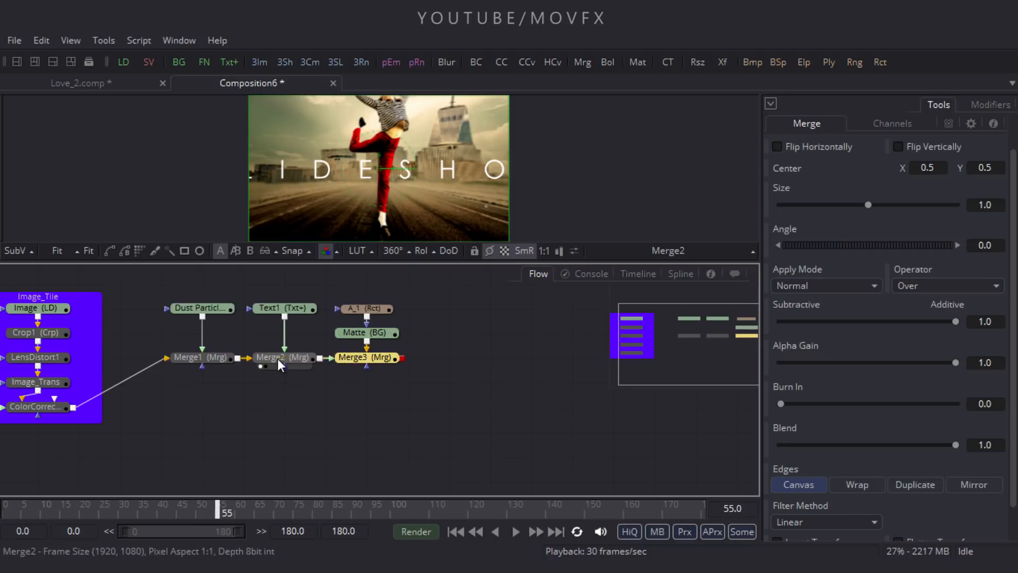
key("1")
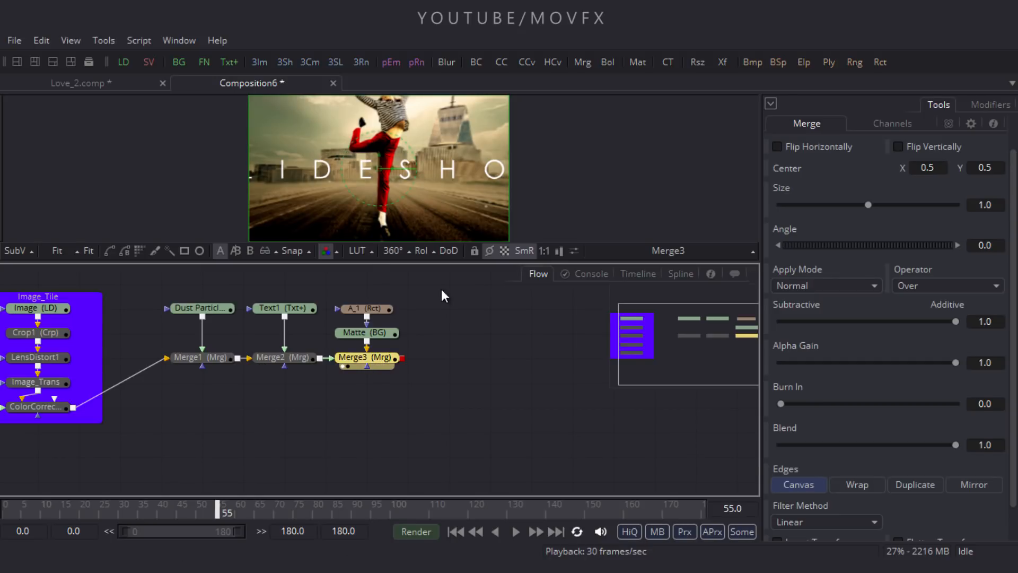
left_click_drag(440, 290, 345, 370)
left_click_drag(348, 361, 389, 362)
left_click(459, 381)
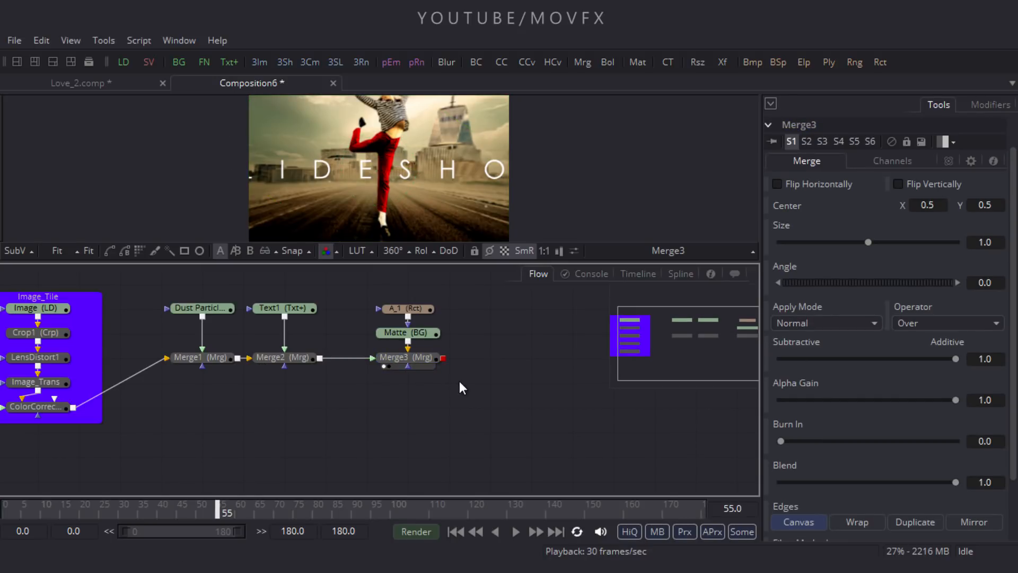
Set Merge3's Operator to In and inspect the masked image at frame 38 in an enlarged viewer.
left_click(412, 358)
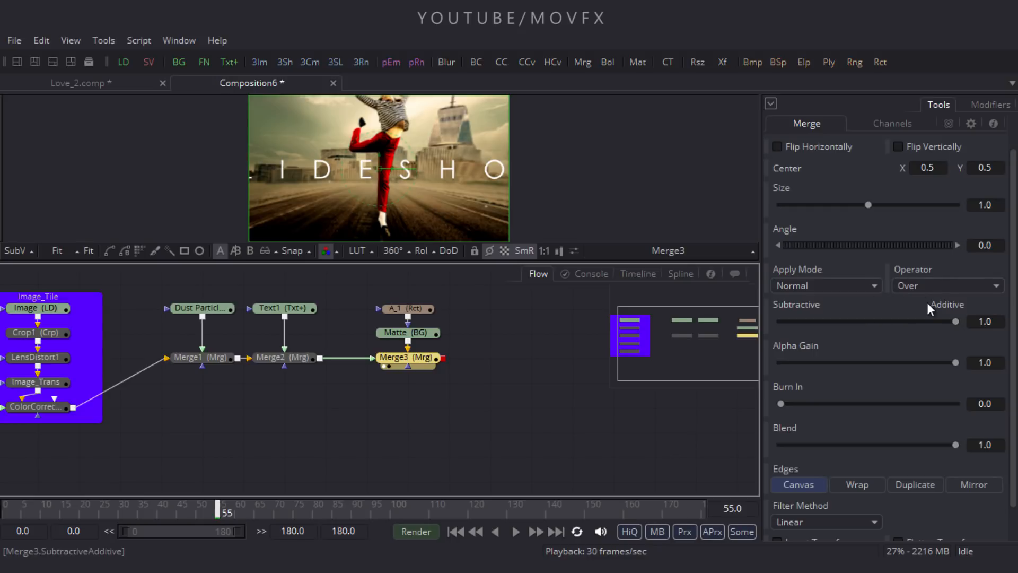
left_click(933, 287)
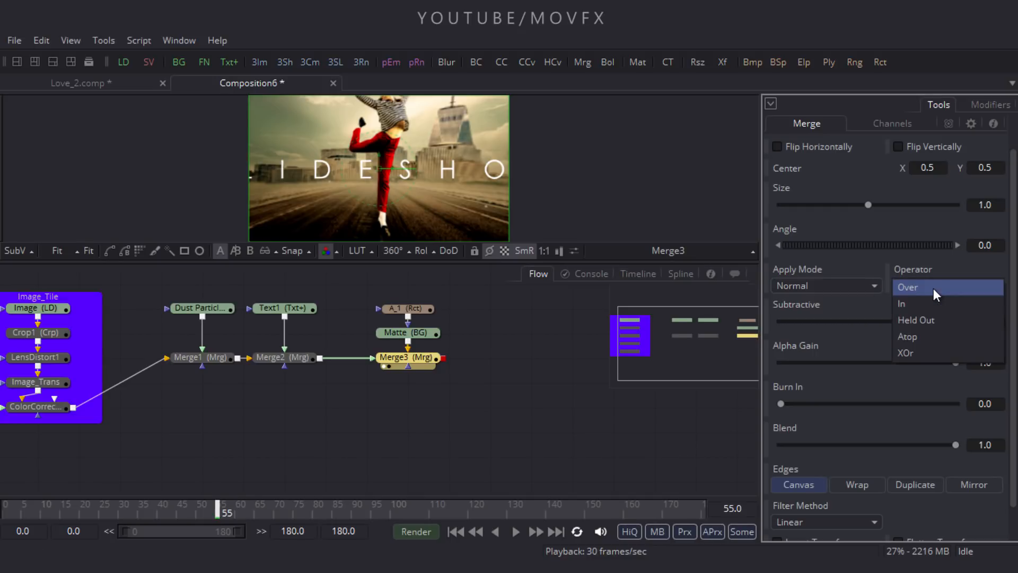
left_click(934, 303)
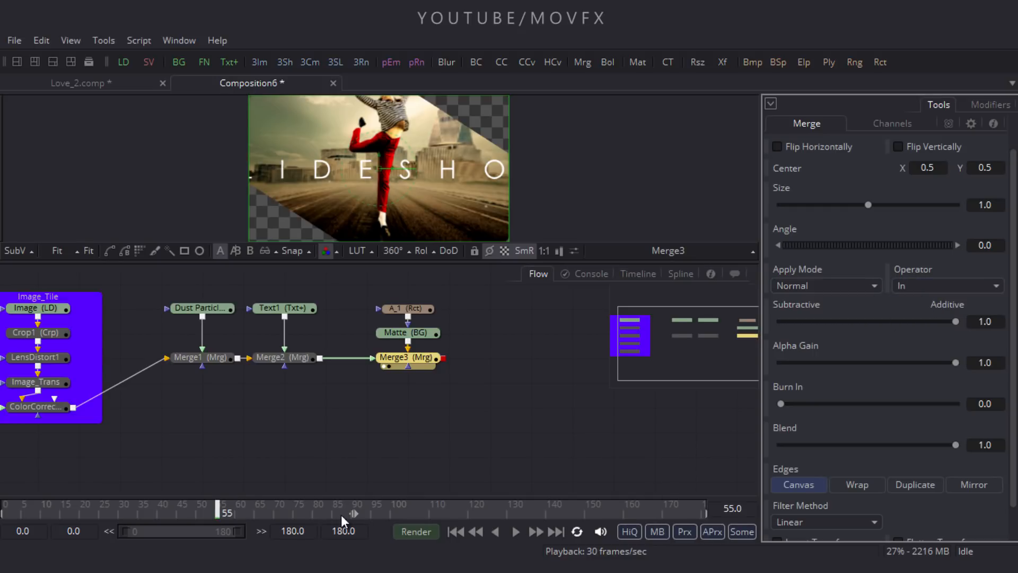
left_click_drag(310, 512, 150, 504)
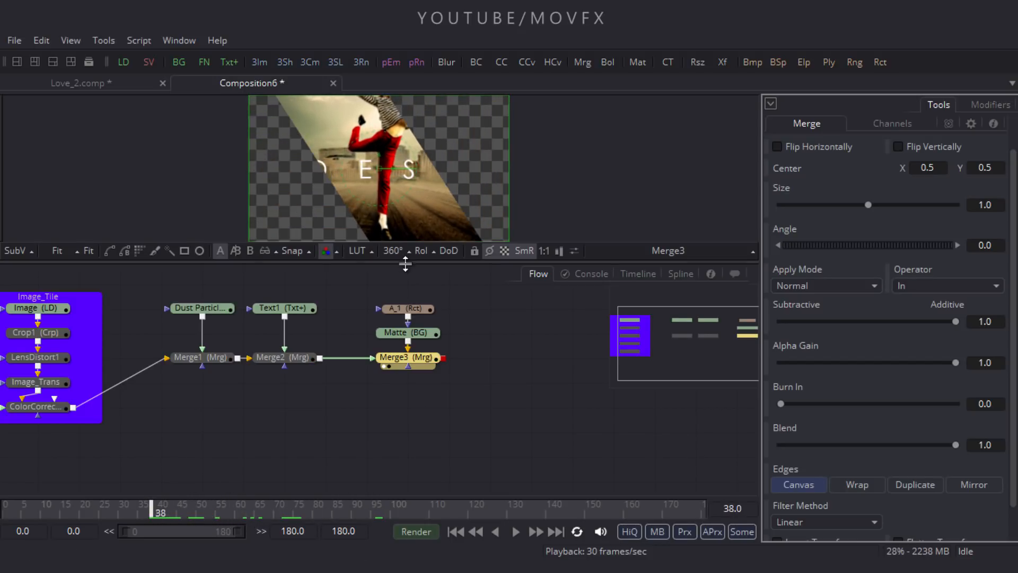
left_click_drag(406, 264, 407, 303)
scroll(459, 165, "up", 3)
scroll(455, 177, "down", 1)
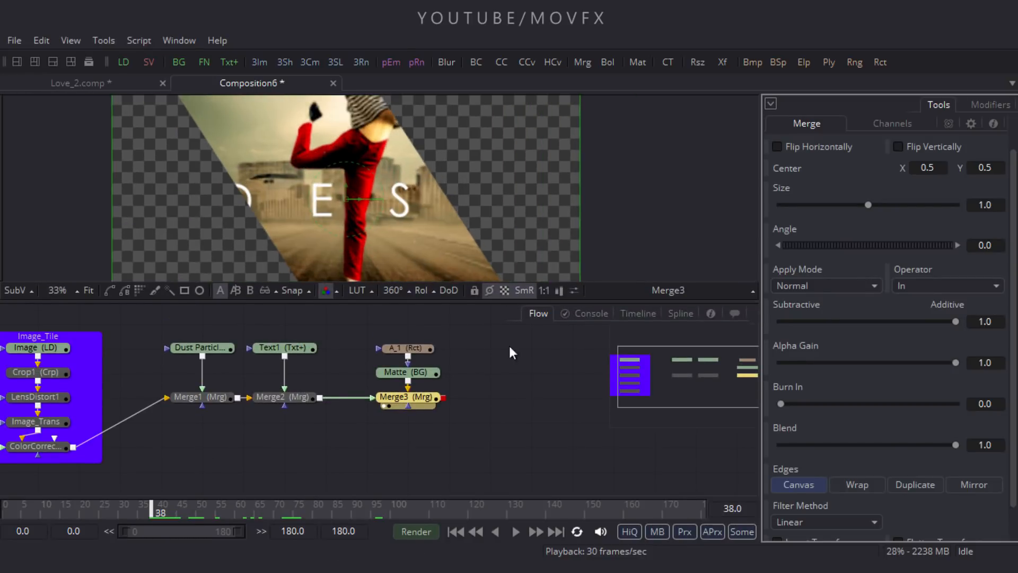
Add a Background node beside Matte and rename it Border.
left_click(484, 374)
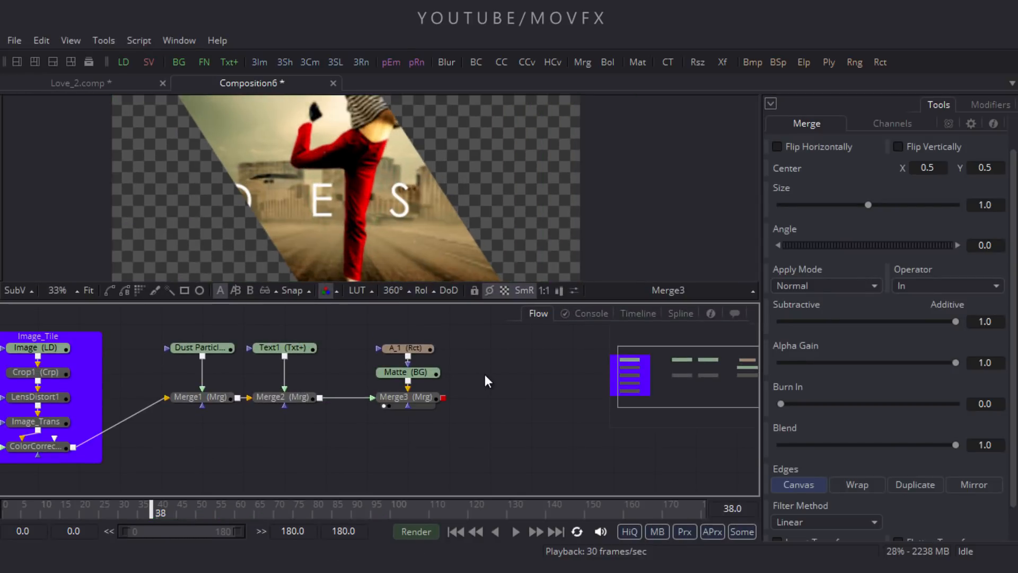
left_click(180, 62)
left_click(496, 345)
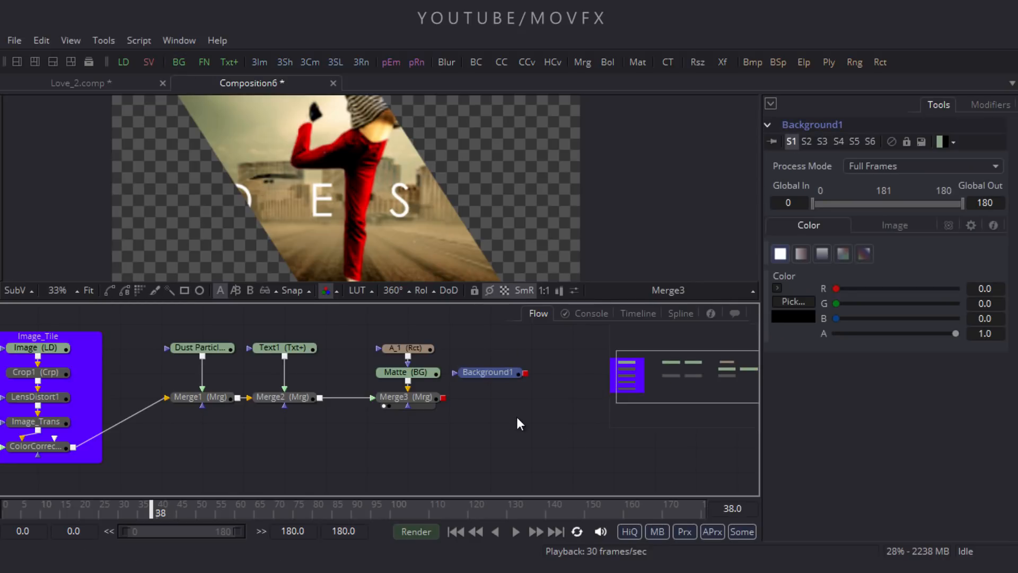
key("F2")
type("Border")
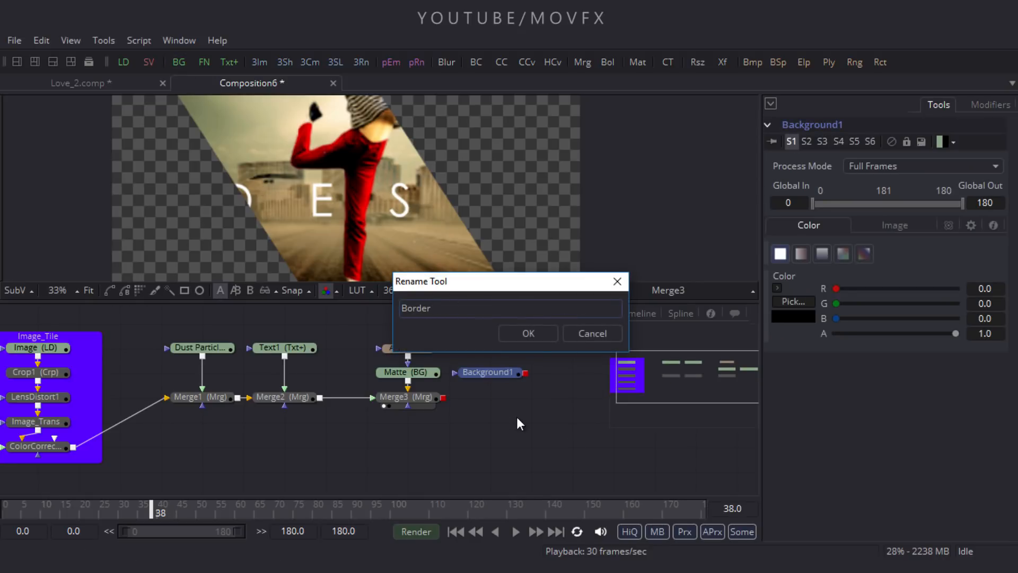
key("Return")
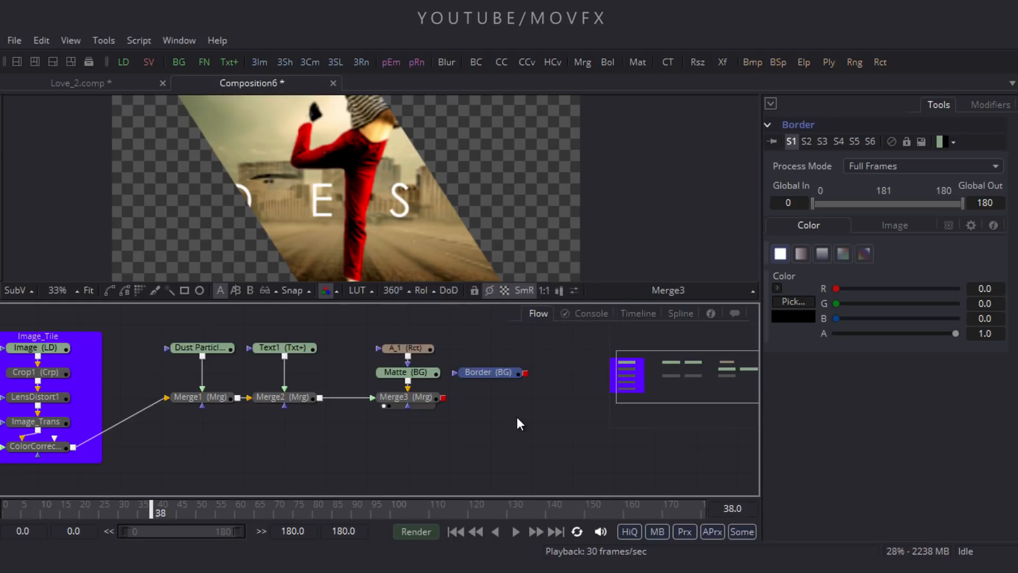
Set the Border background's color to white.
left_click(788, 306)
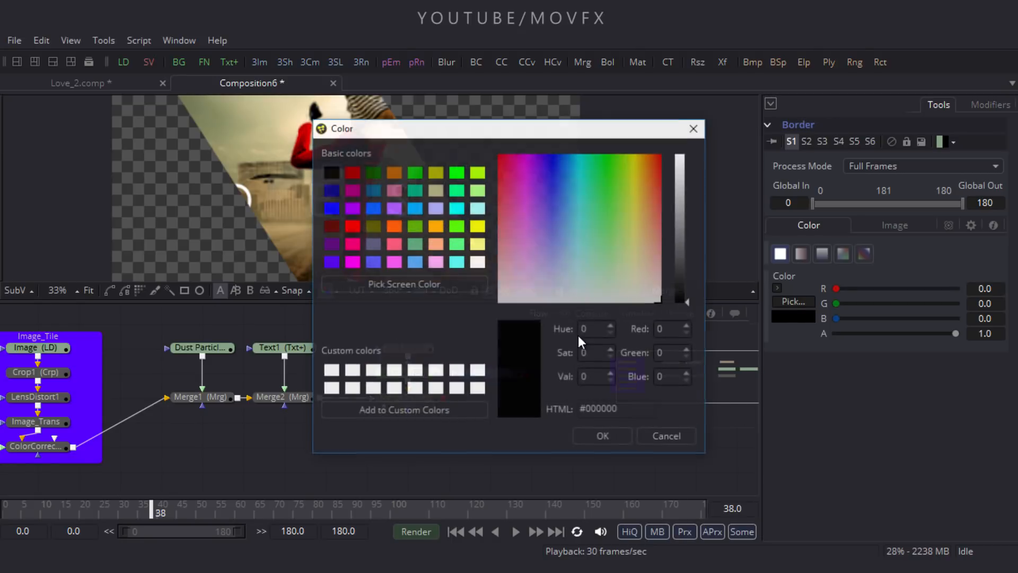
left_click(336, 371)
left_click(607, 438)
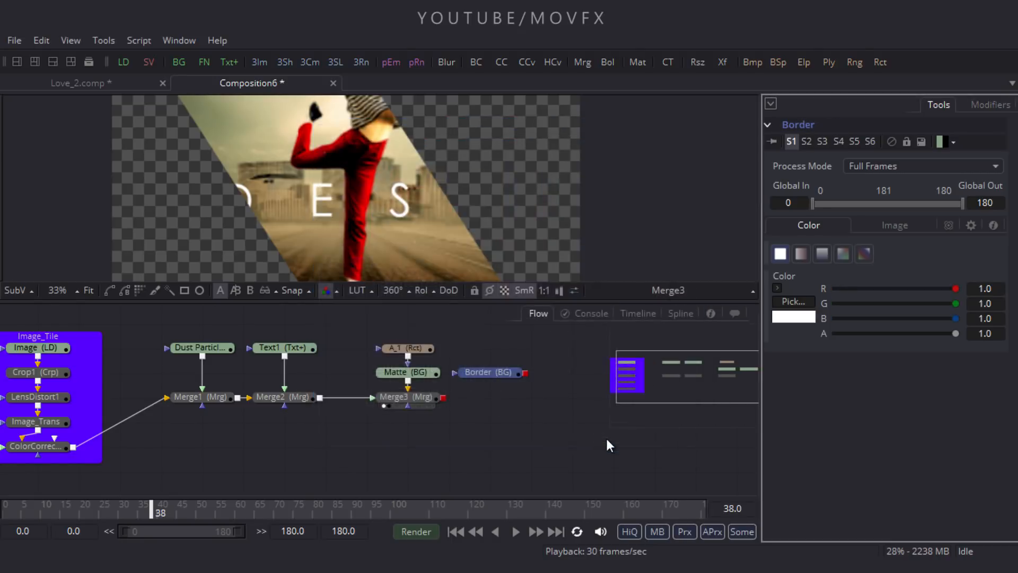
Add a Merge node with Border as background and Merge3 as foreground, view it and align Border directly above it.
left_click(489, 355)
scroll(507, 383, "right", 1)
left_click(499, 406)
left_click(582, 62)
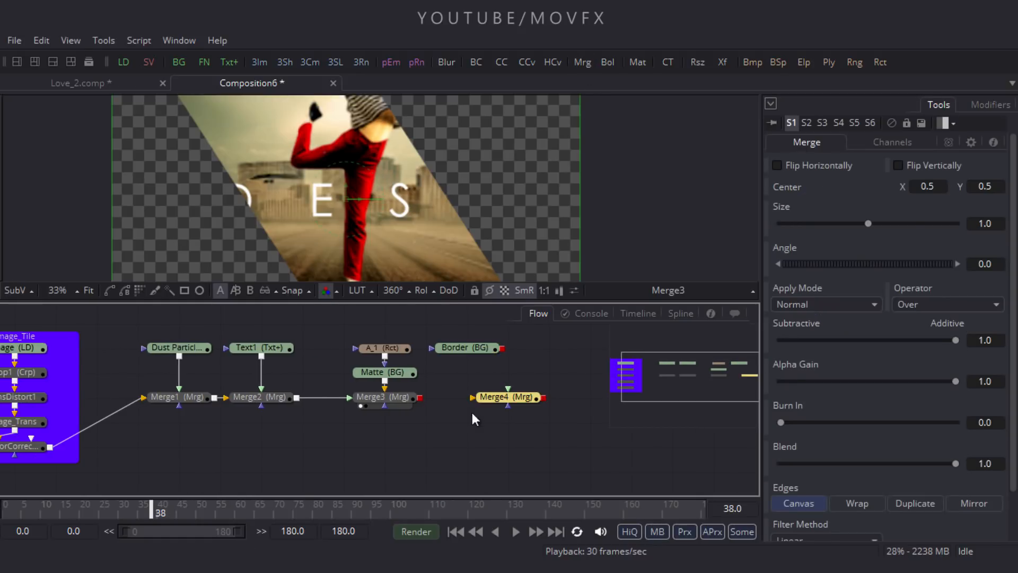
left_click_drag(488, 402, 473, 402)
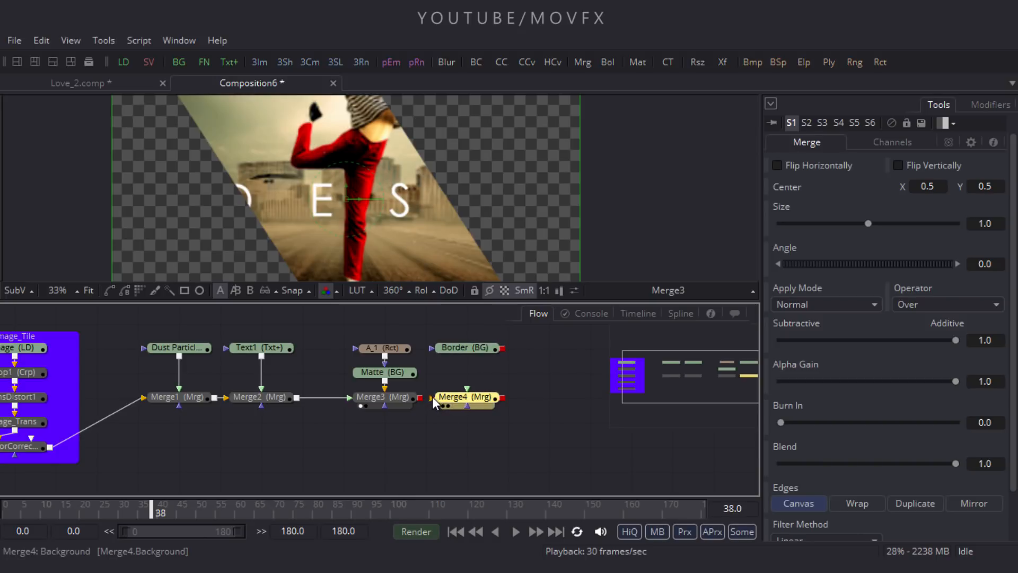
left_click_drag(466, 390, 465, 346)
left_click_drag(432, 398, 378, 399)
left_click_drag(451, 398, 460, 139)
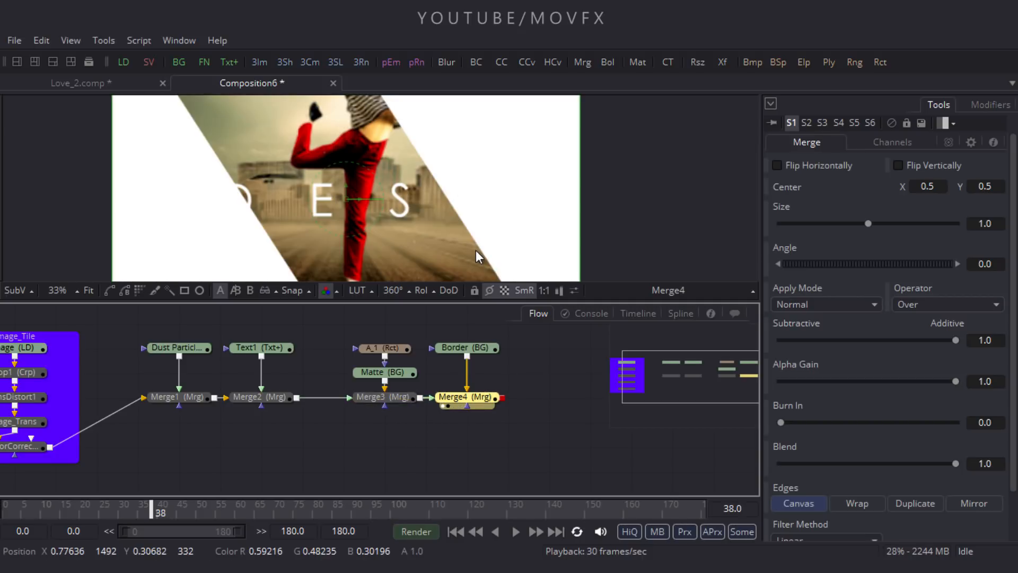
left_click_drag(480, 345, 479, 365)
left_click(502, 361)
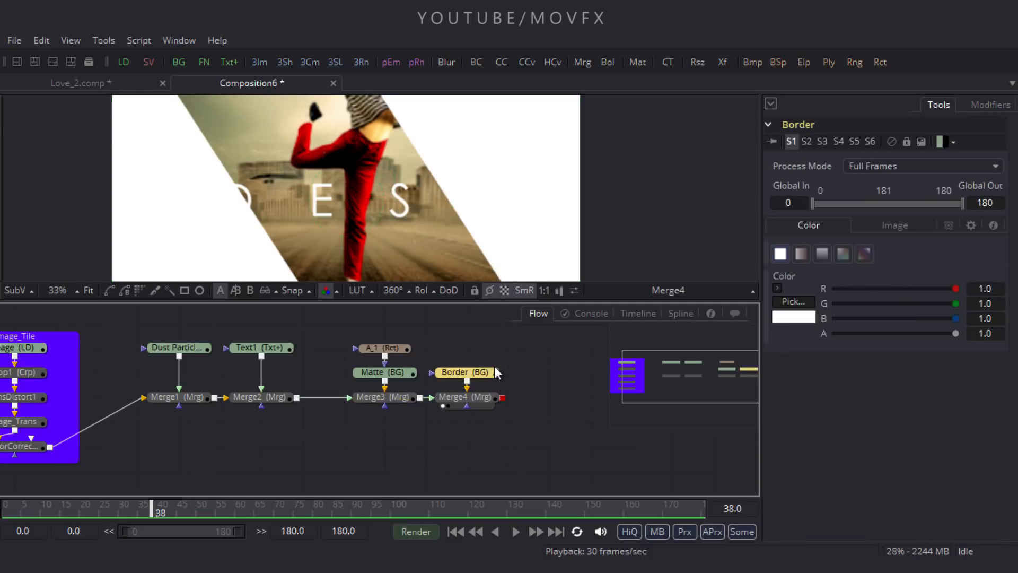
Duplicate the A_1 rectangle mask above Border and connect the copy as Border's effect mask.
left_click(397, 350)
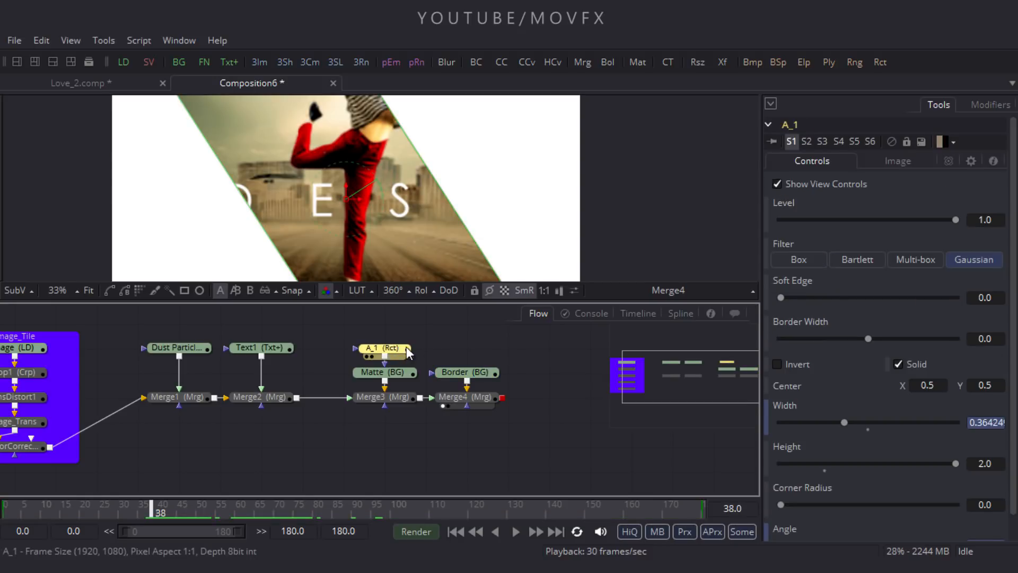
key("ctrl+c")
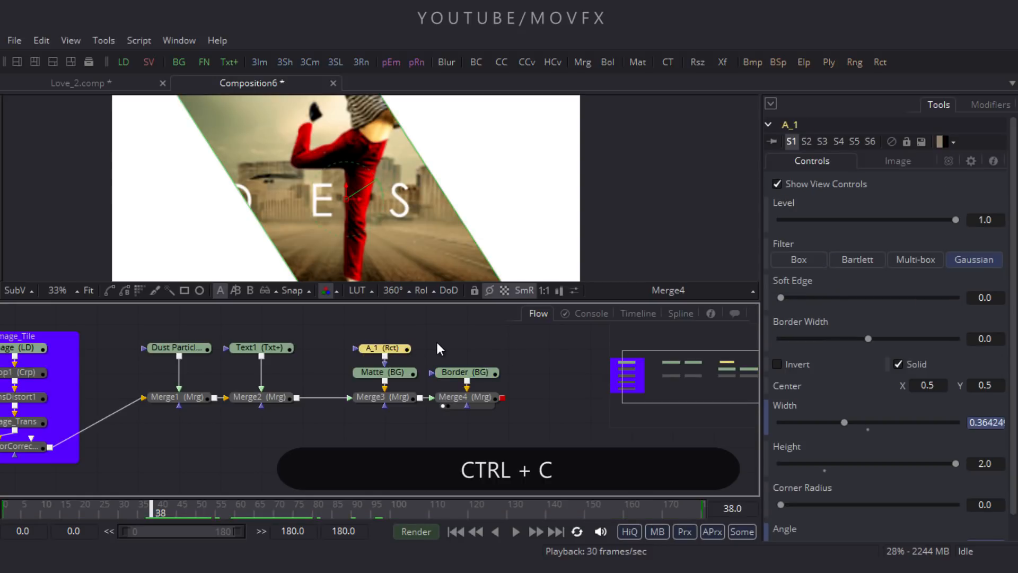
left_click(466, 342)
key("ctrl+v")
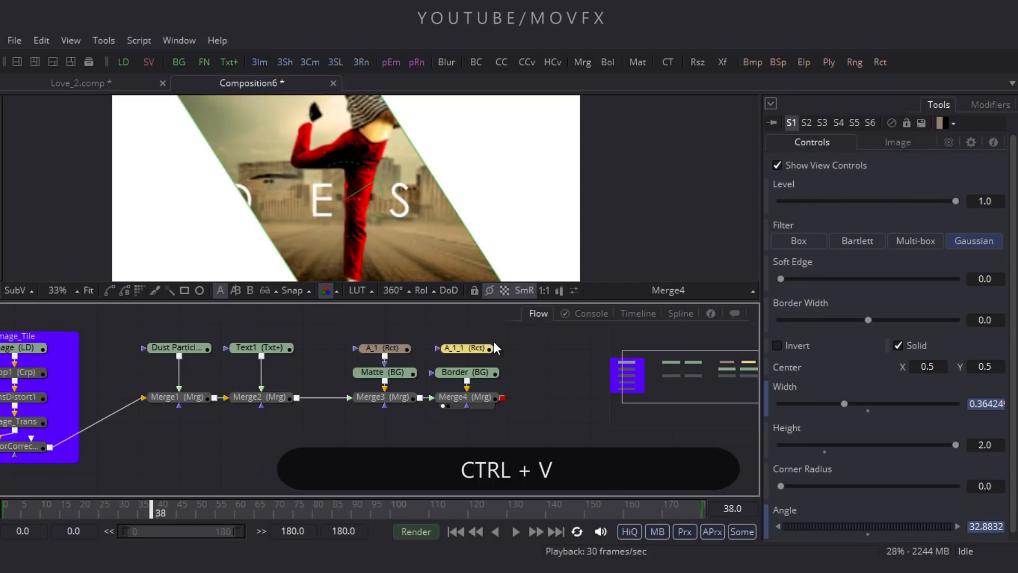
left_click_drag(493, 350, 470, 373)
left_click(543, 380)
Rename the duplicated rectangle mask above Border as A_2.
left_click(479, 352)
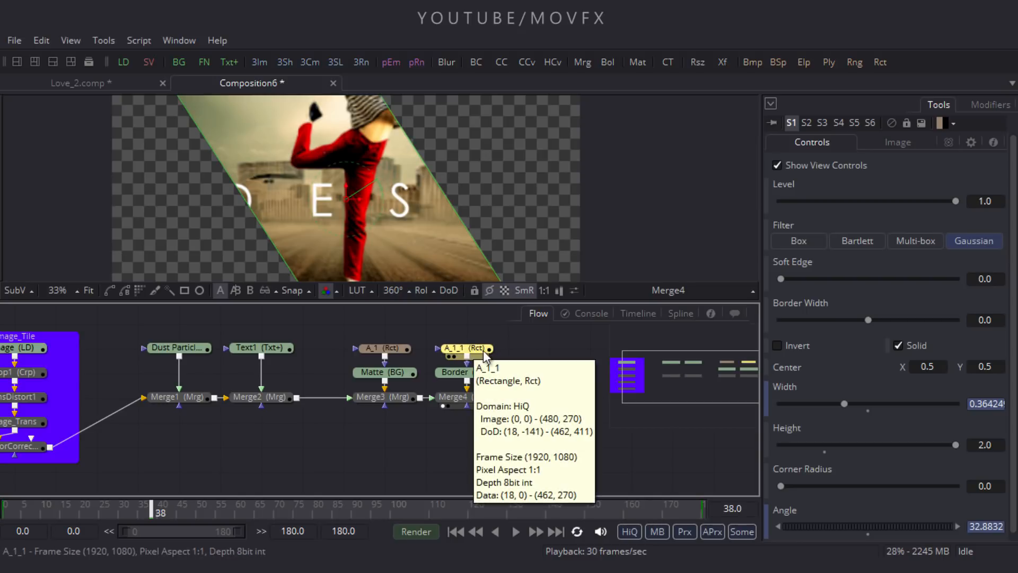
key("F2")
left_click_drag(426, 308, 415, 311)
type("2")
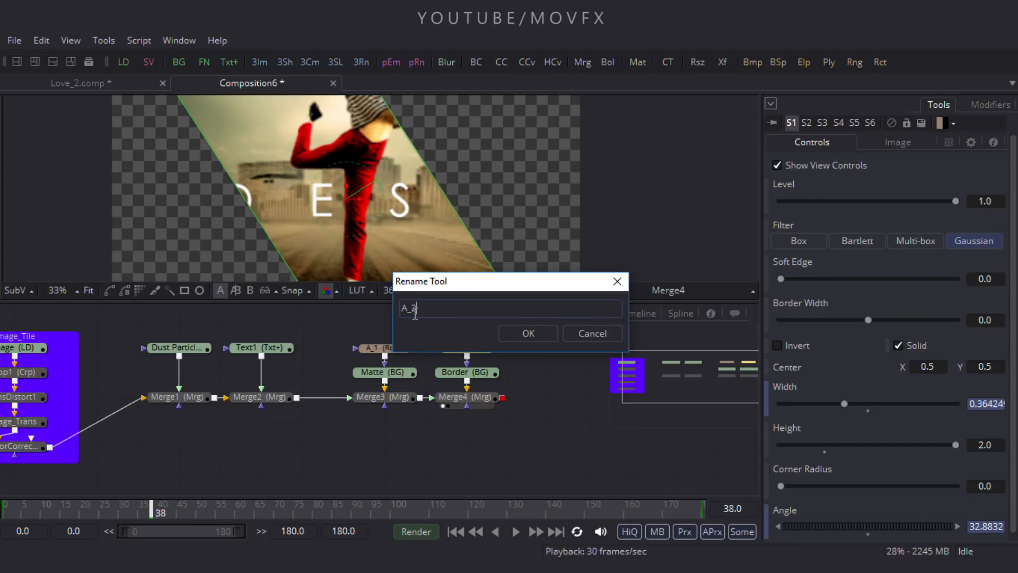
key("Return")
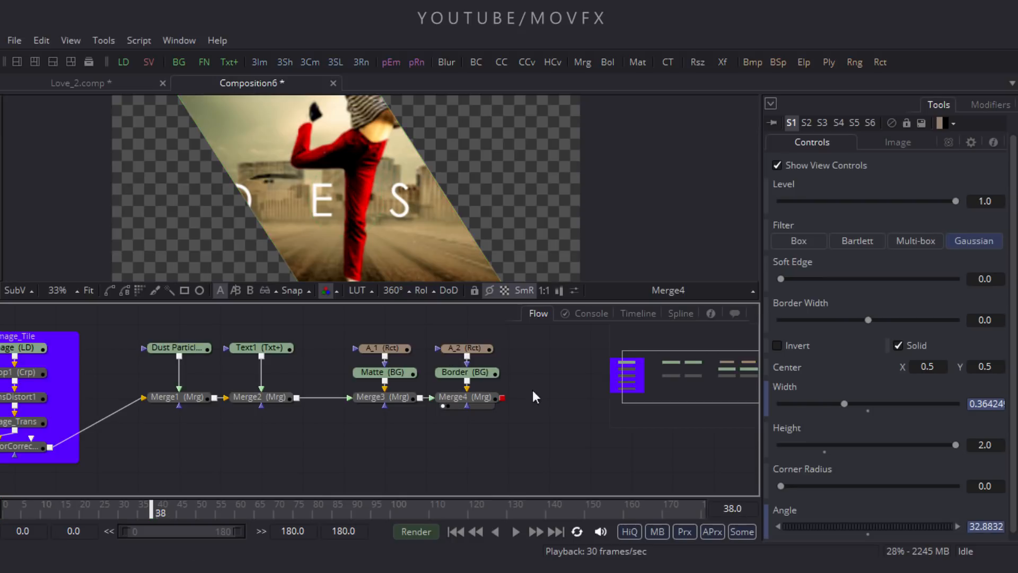
Set the A_1 mask's Border Width to -0.005 and check the thin white edge in the viewer.
left_click(370, 349)
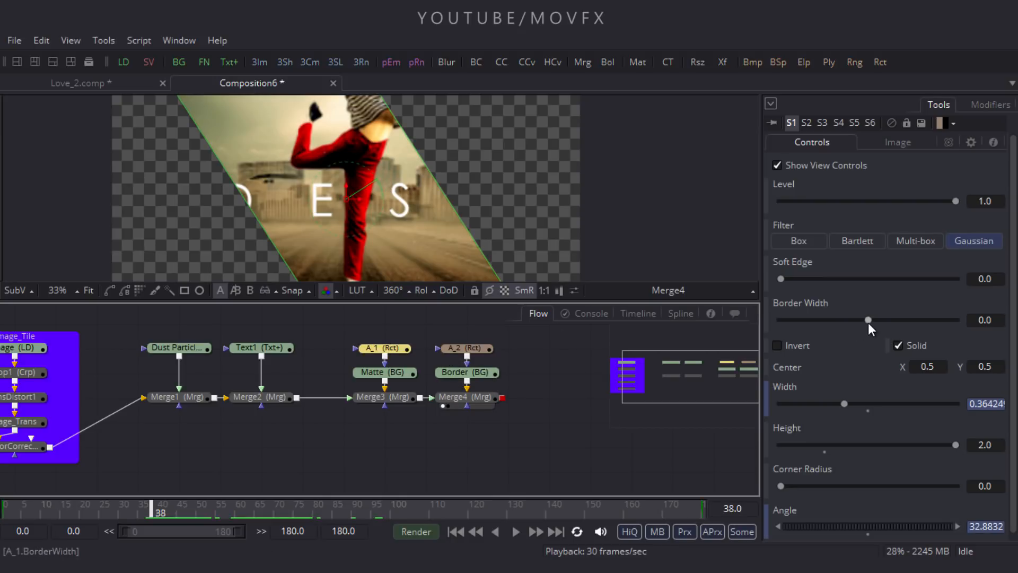
left_click_drag(870, 320, 863, 320)
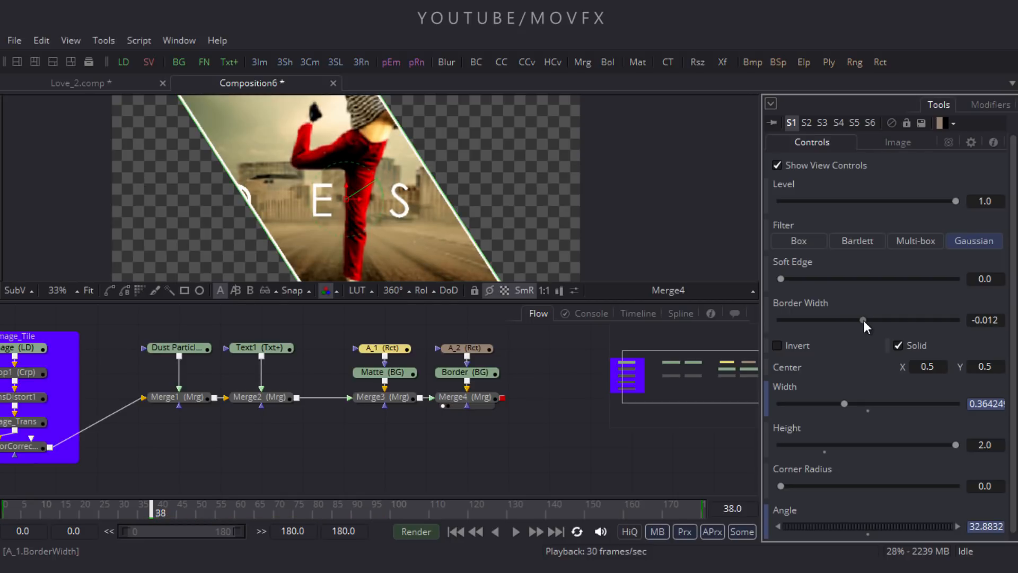
left_click(989, 320)
type("-0.05")
key("Tab")
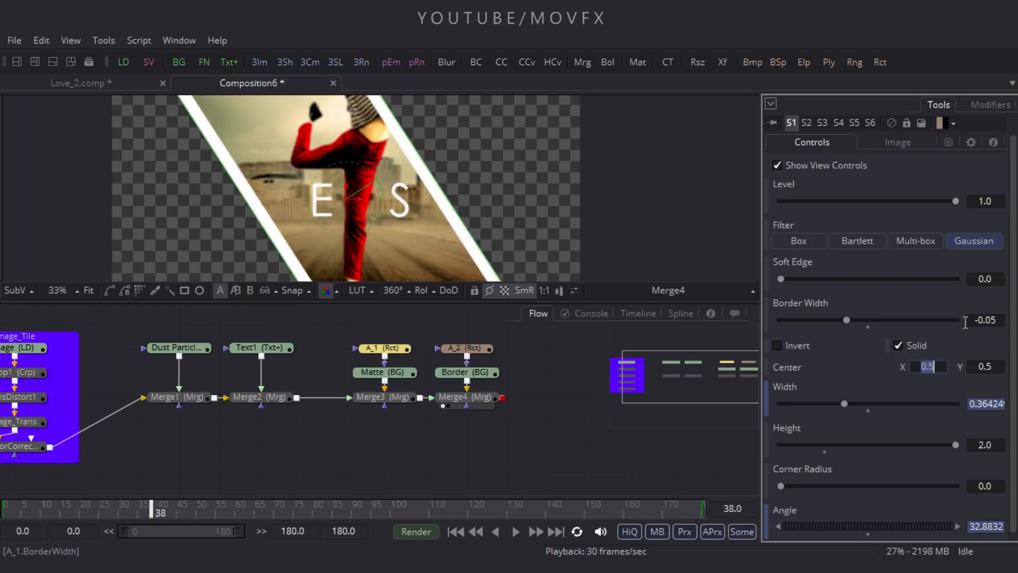
left_click(994, 321)
type("0")
key("Tab")
scroll(471, 210, "up", 2)
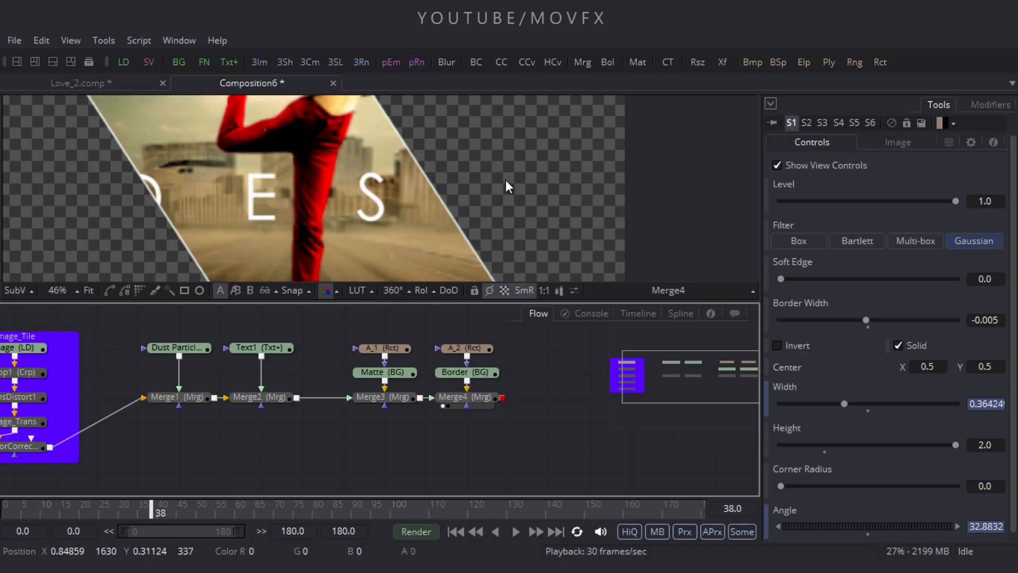
scroll(502, 189, "down", 2)
scroll(409, 435, "down", 1)
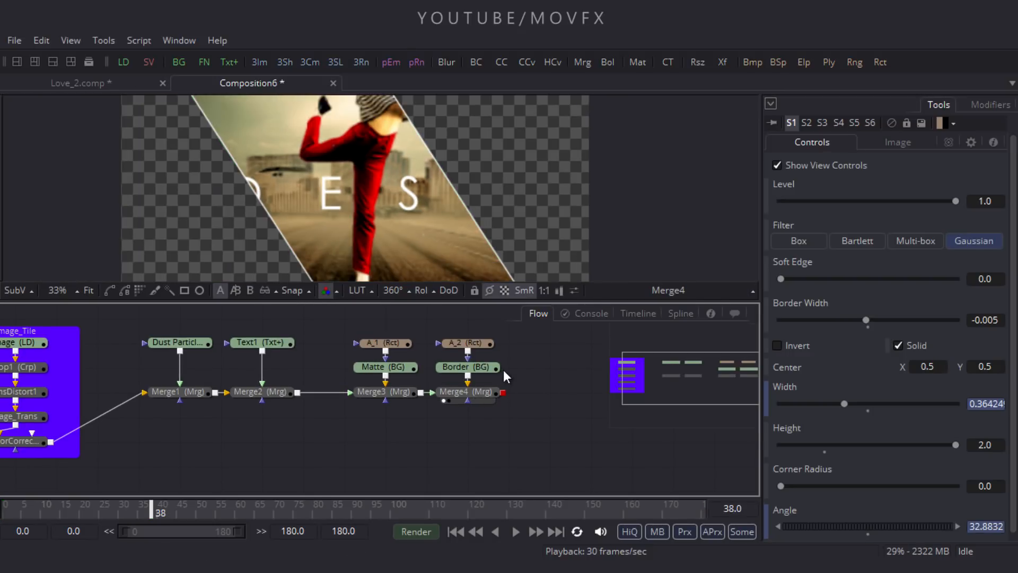
Duplicate the A_1, A_2, Matte, Border, Merge3 and Merge4 nodes and arrange the copies below the originals.
left_click_drag(552, 338, 380, 402)
key("ctrl+c")
left_click(388, 434)
left_click_drag(411, 461, 412, 420)
key("ctrl+v")
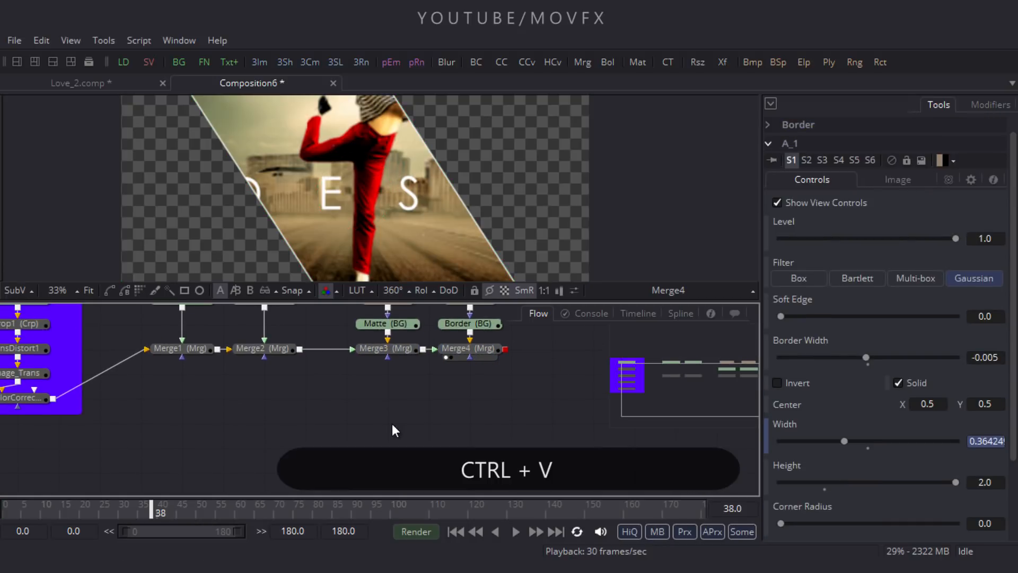
left_click_drag(462, 382, 400, 442)
left_click(540, 424)
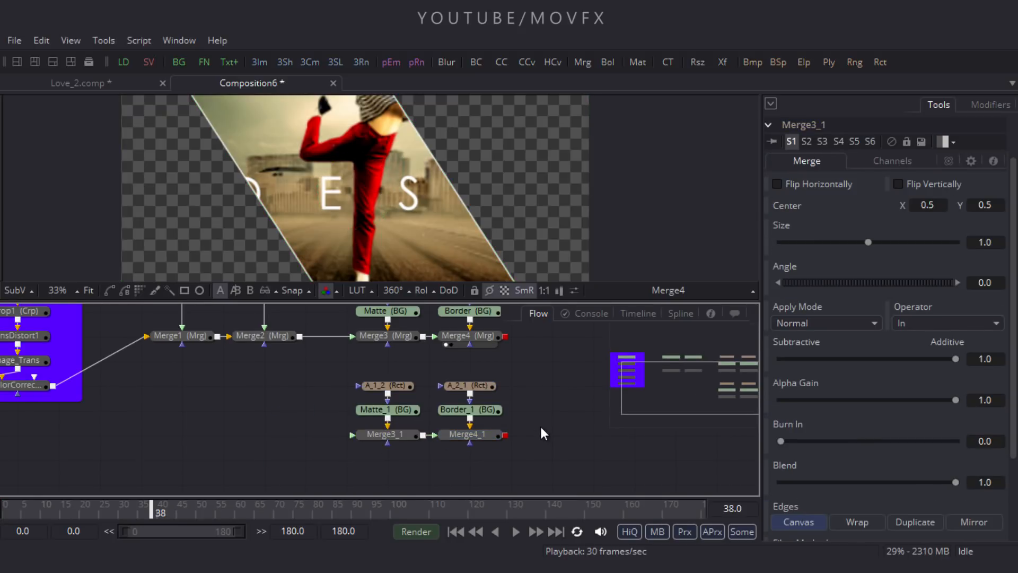
Rename the copied rectangle masks A_1_2 and A_2_1 as B_1 and B_2.
left_click_drag(536, 411, 534, 415)
left_click(378, 392)
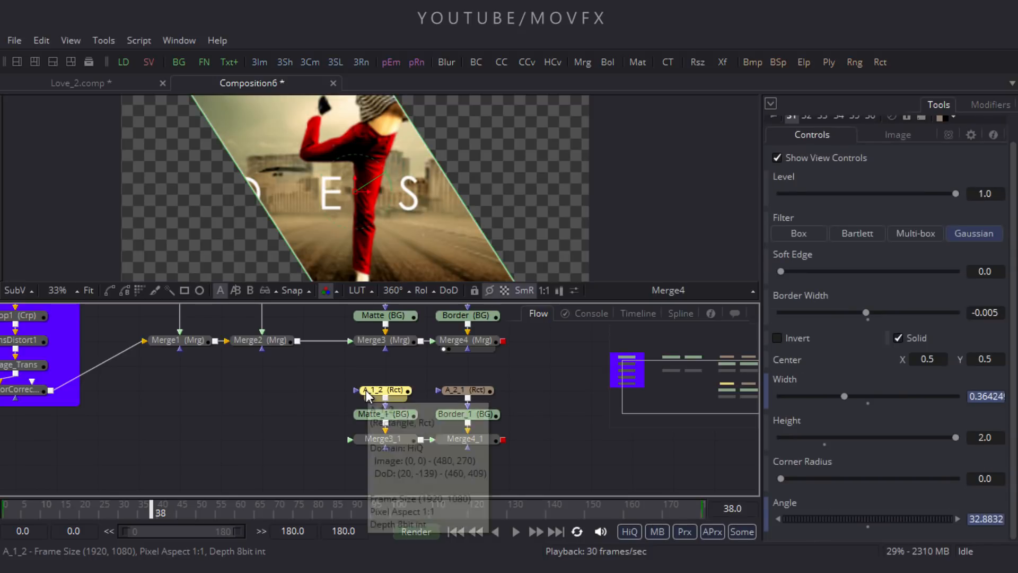
key("F2")
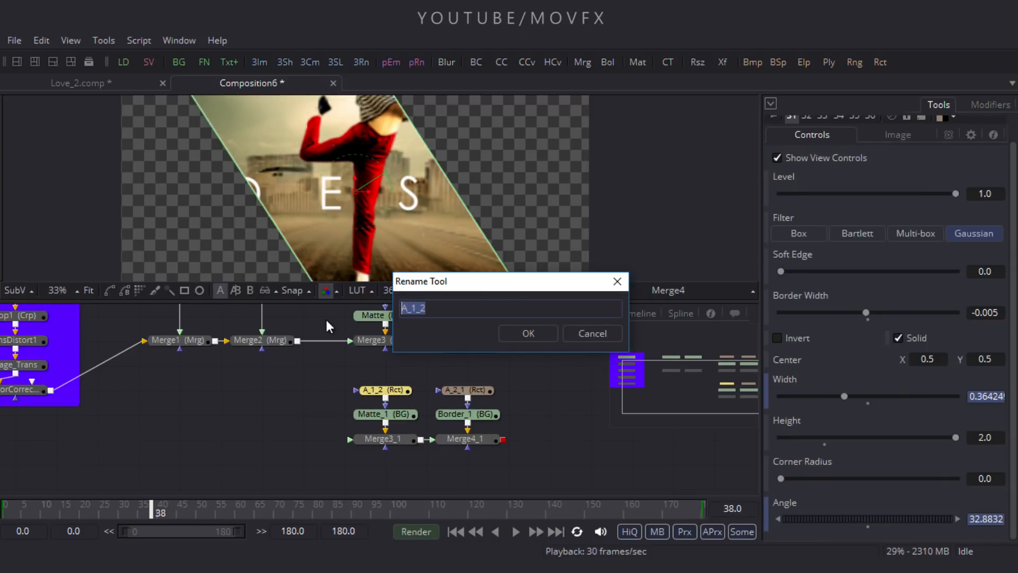
type("B_1")
key("Return")
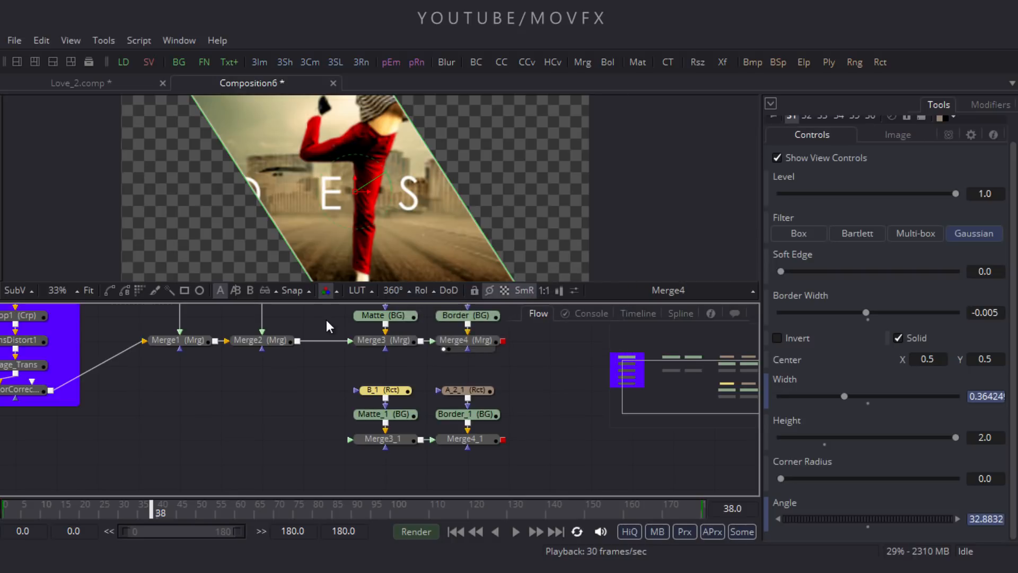
left_click(480, 393)
key("F2")
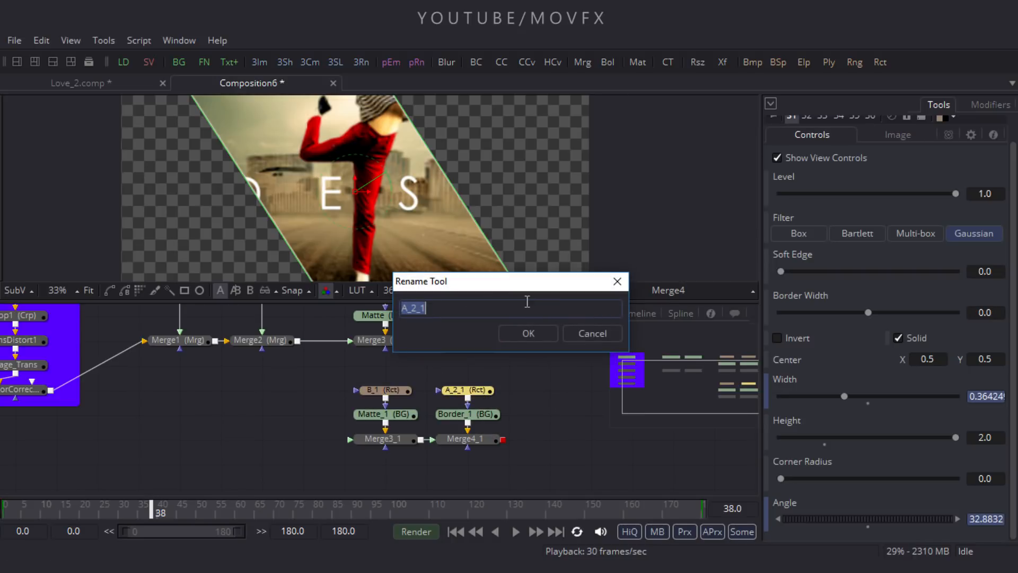
type("B_2")
key("Return")
Paste another copy of the matte, border, mask and merge nodes and align it below the B row.
left_click_drag(500, 450, 467, 402)
left_click(513, 436)
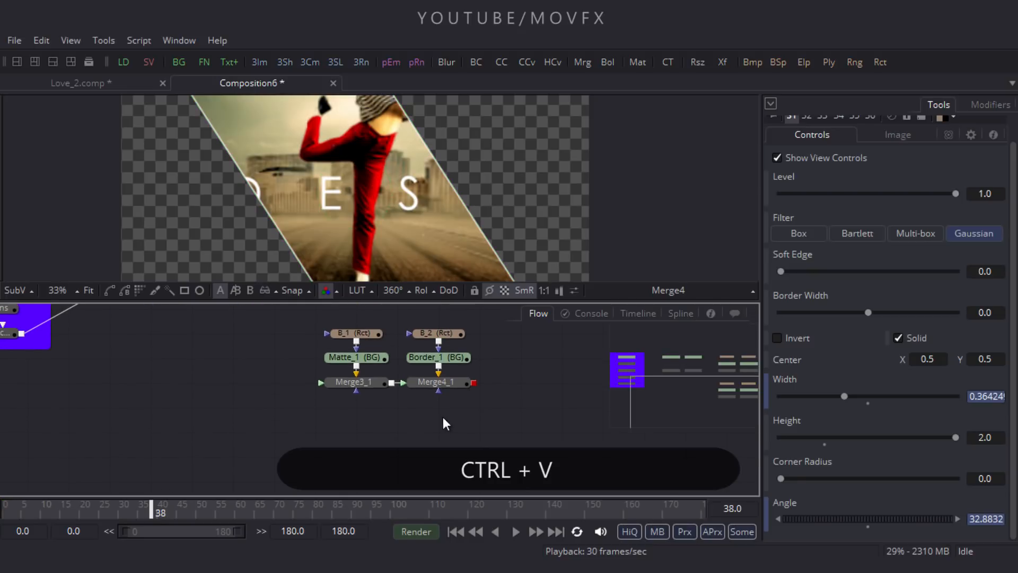
left_click(424, 451)
key("ctrl+v")
left_click(477, 455)
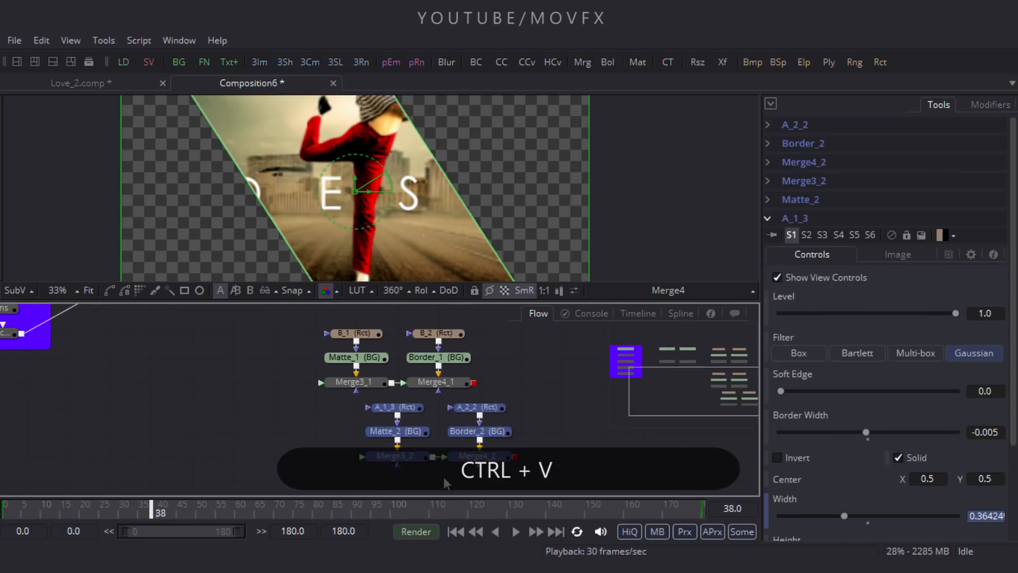
left_click_drag(479, 457, 436, 480)
left_click(505, 427)
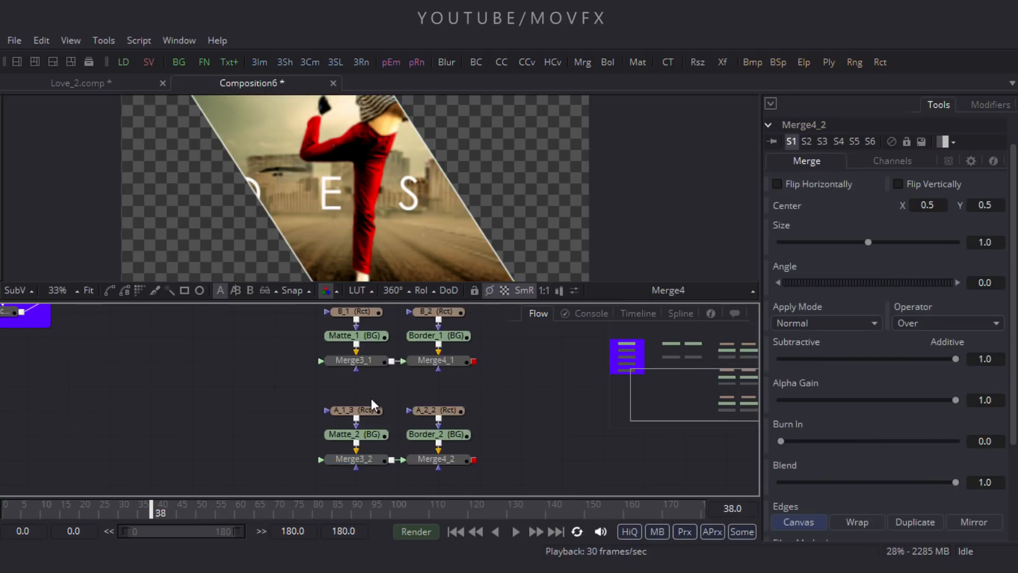
Rename the rectangle masks A_1_3 and A_2_2 in the lowest row as C_1 and C_2.
left_click(370, 412)
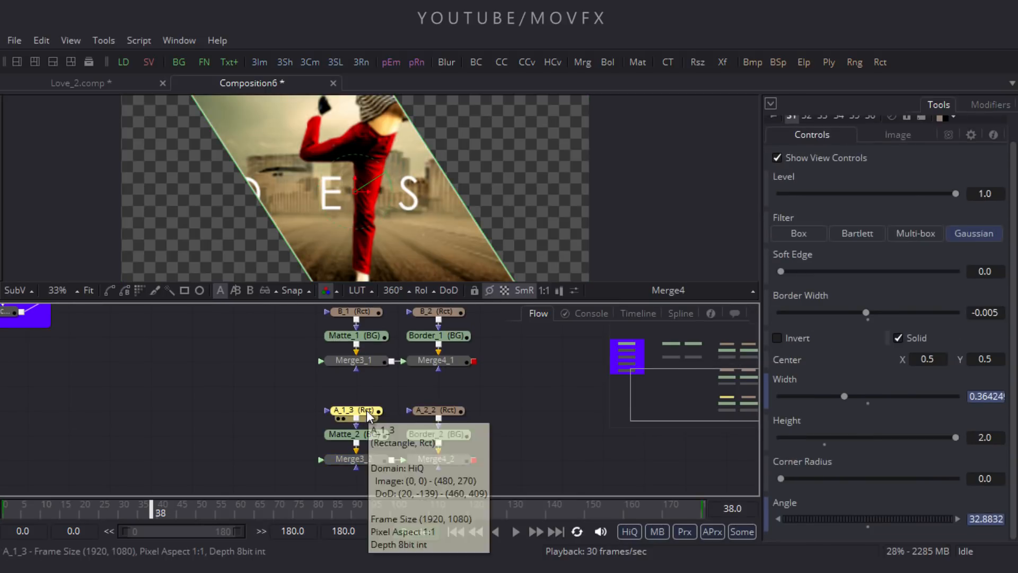
key("F2")
key("BackSpace")
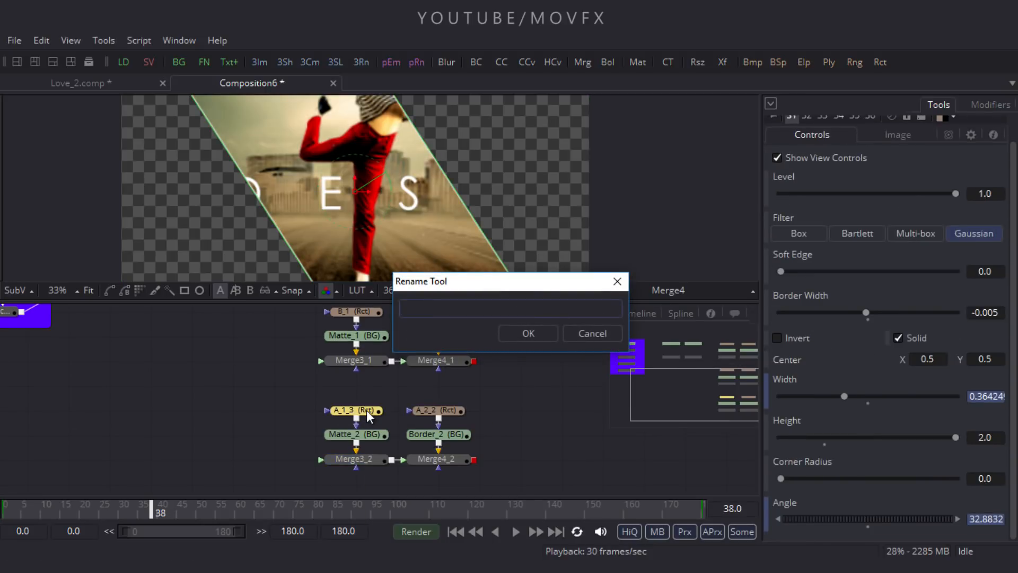
type("C_1")
key("Return")
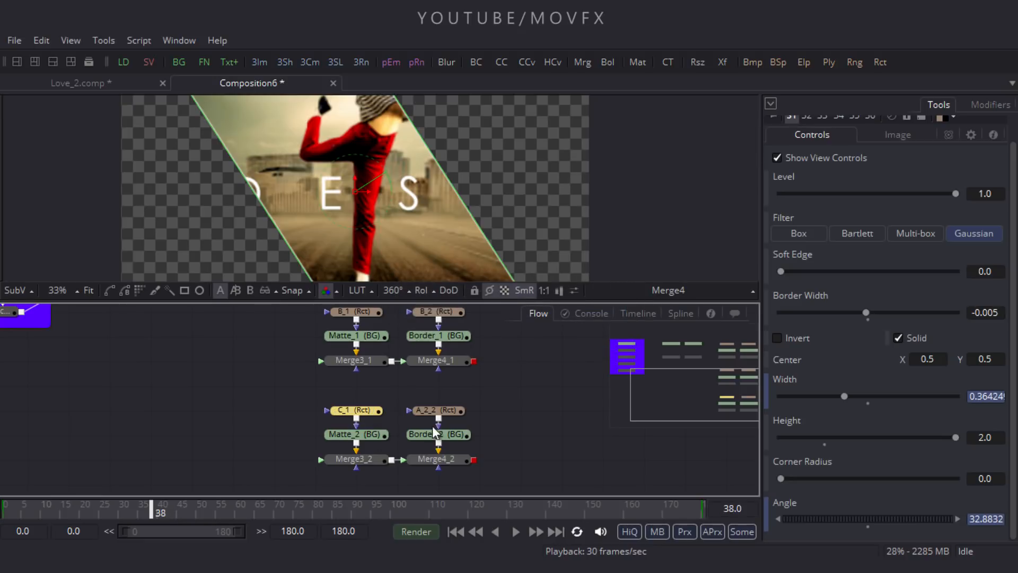
left_click(441, 411)
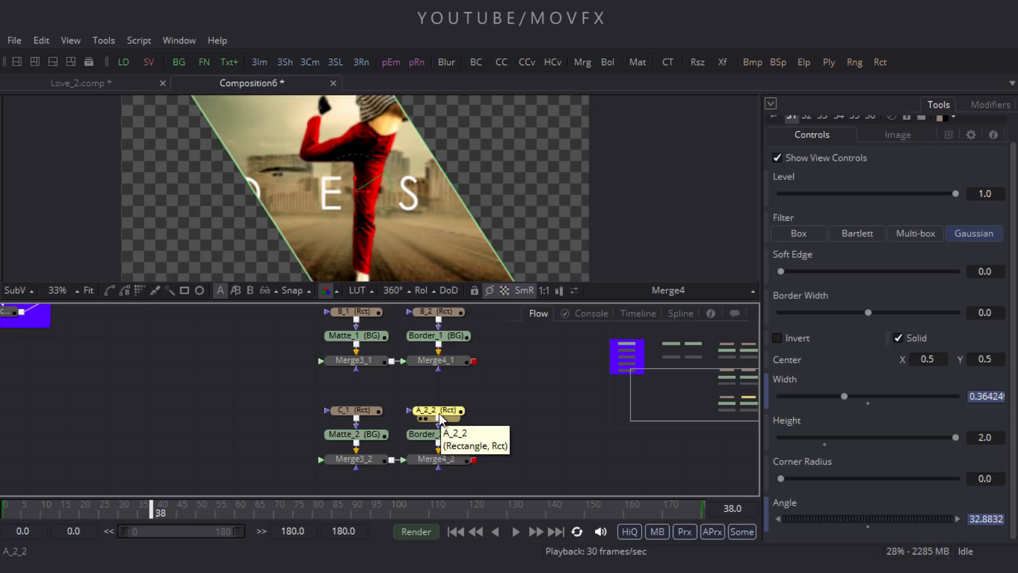
key("F2")
type("C_2")
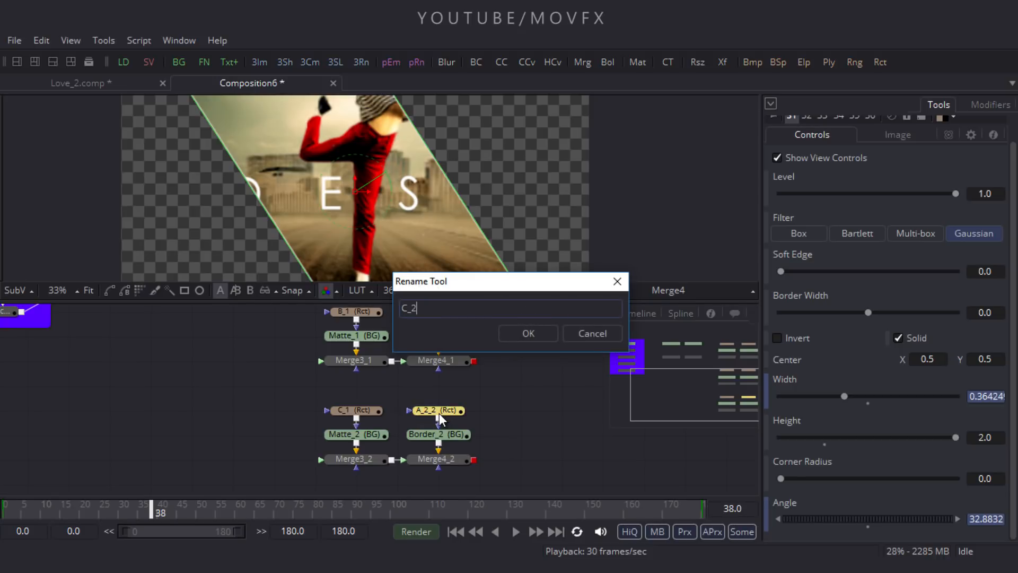
key("Return")
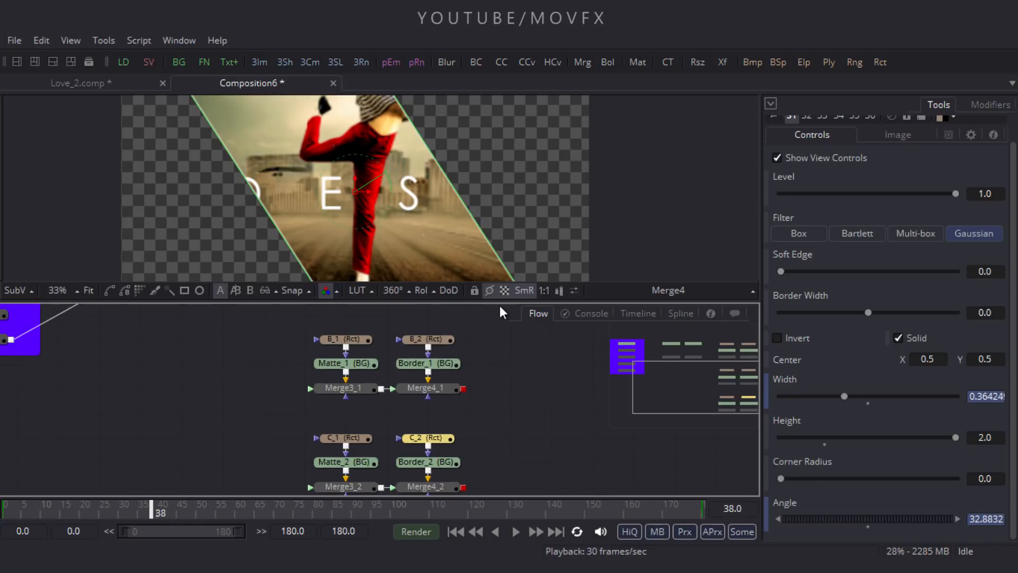
Add a Color Corrector node in front of Merge3_1 and move Merge4_1 back in line with Merge3_1.
left_click_drag(501, 301, 502, 213)
left_click_drag(489, 370, 491, 400)
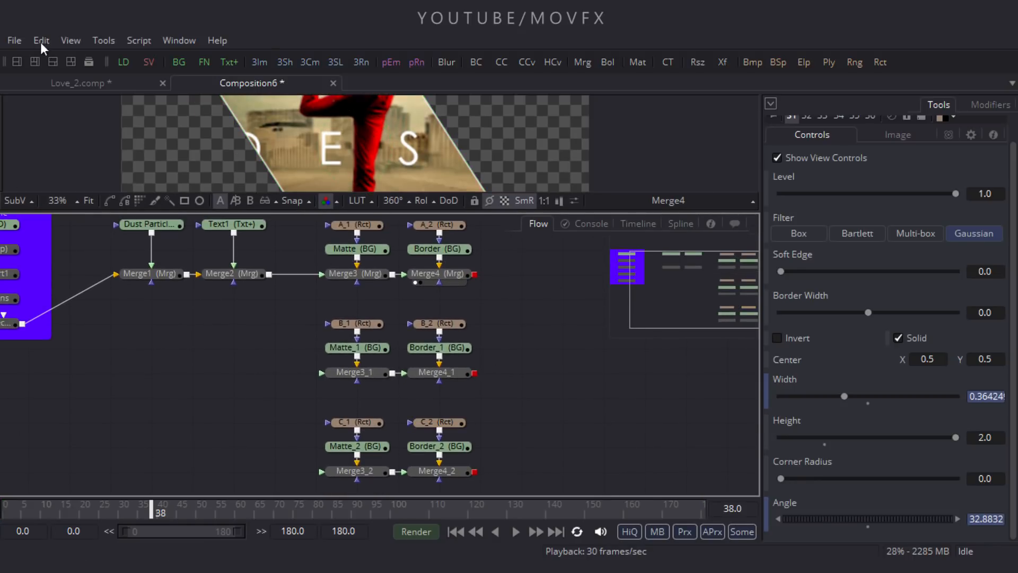
left_click(103, 41)
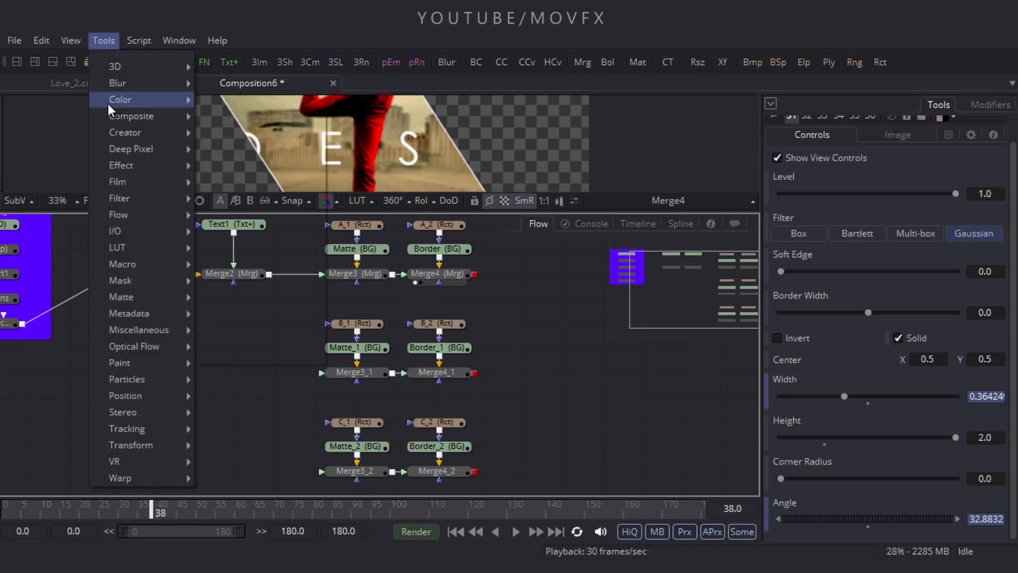
mouse_move(107, 103)
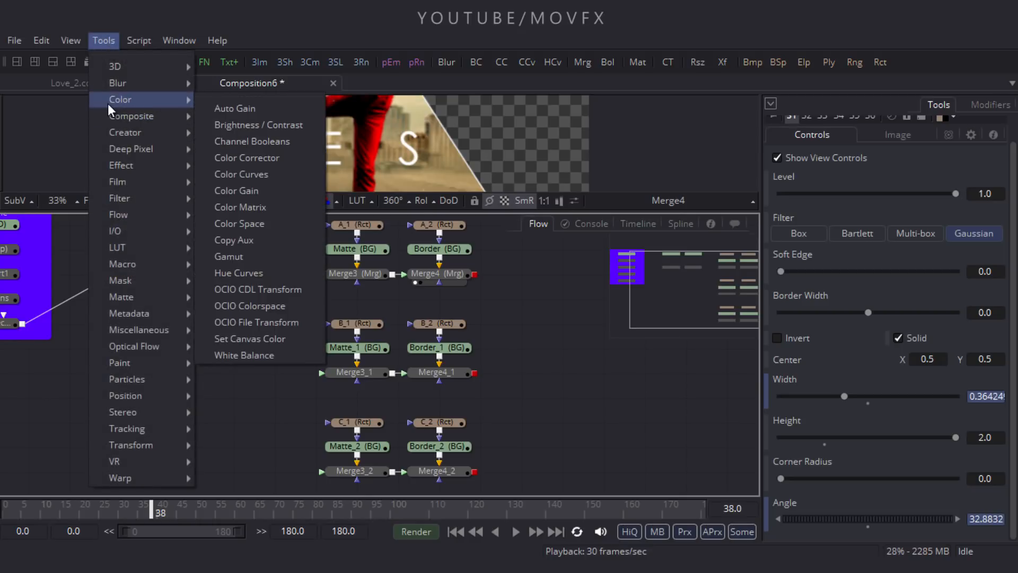
left_click(268, 159)
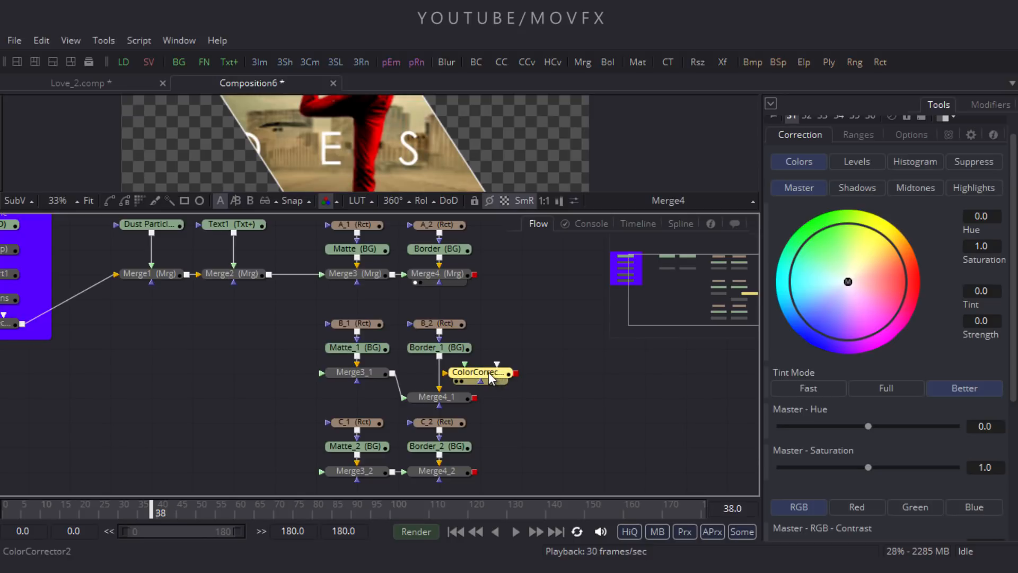
left_click_drag(476, 373, 229, 372)
left_click_drag(432, 399, 432, 374)
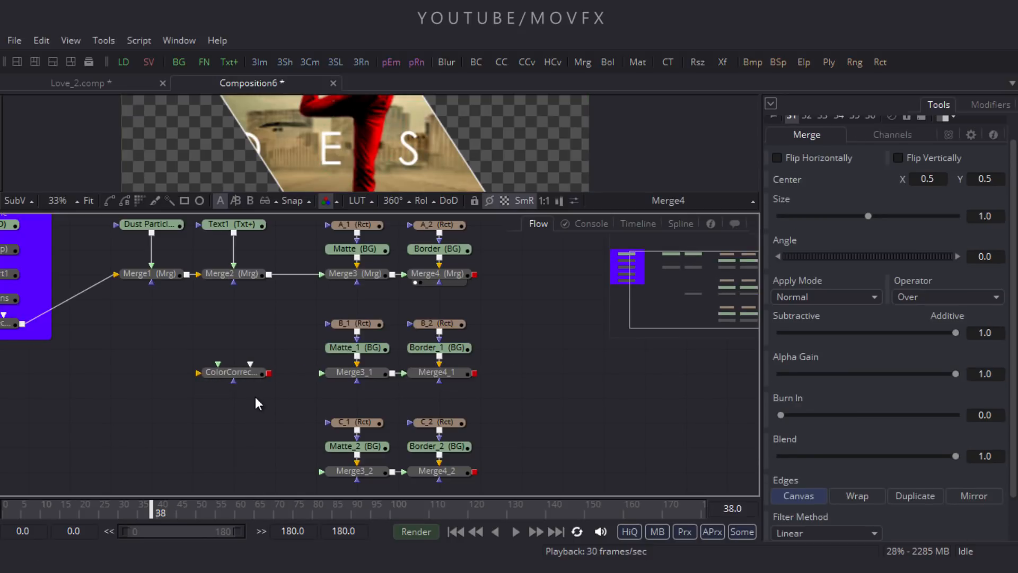
Wire the new Color Corrector between the Image_Tile group's ColorCorrector1 output and Merge3_1.
left_click_drag(256, 399, 258, 391)
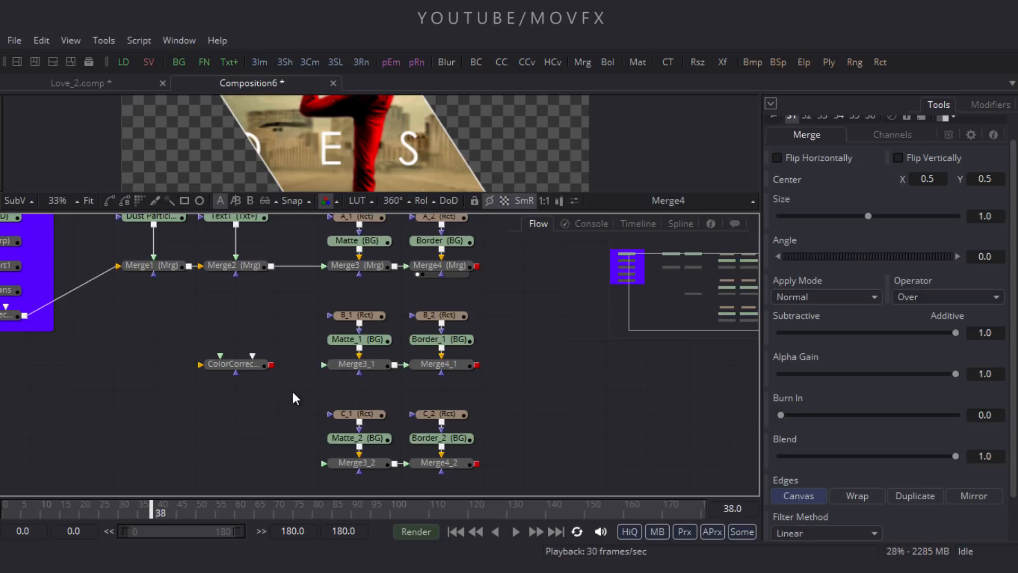
left_click_drag(313, 371, 63, 321)
left_click_drag(159, 384, 230, 393)
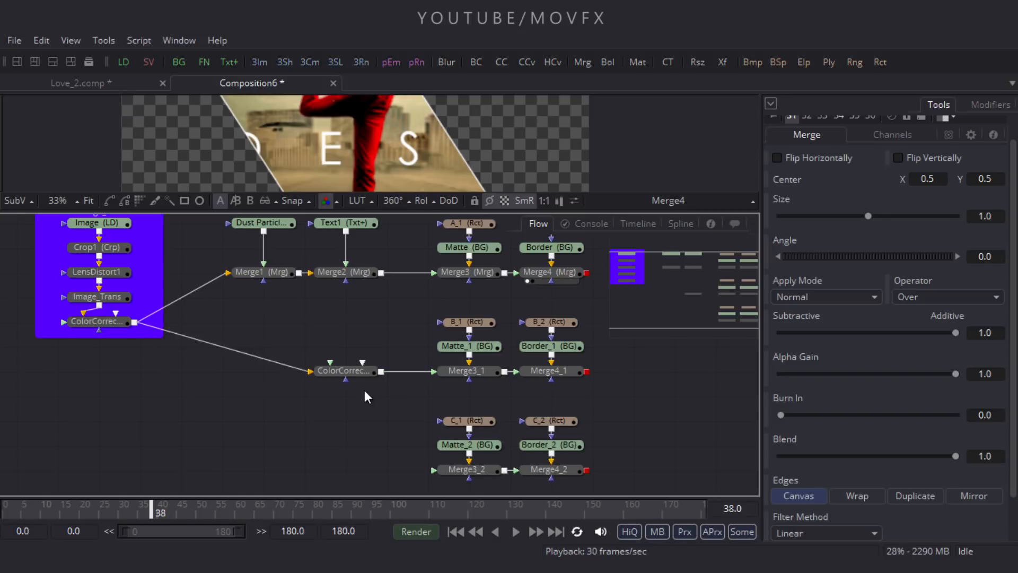
Add another Color Corrector in front of Merge3_2 and wire it between ColorCorrector1 and Merge3_2.
scroll(196, 286, "down", 1)
scroll(219, 389, "down", 1)
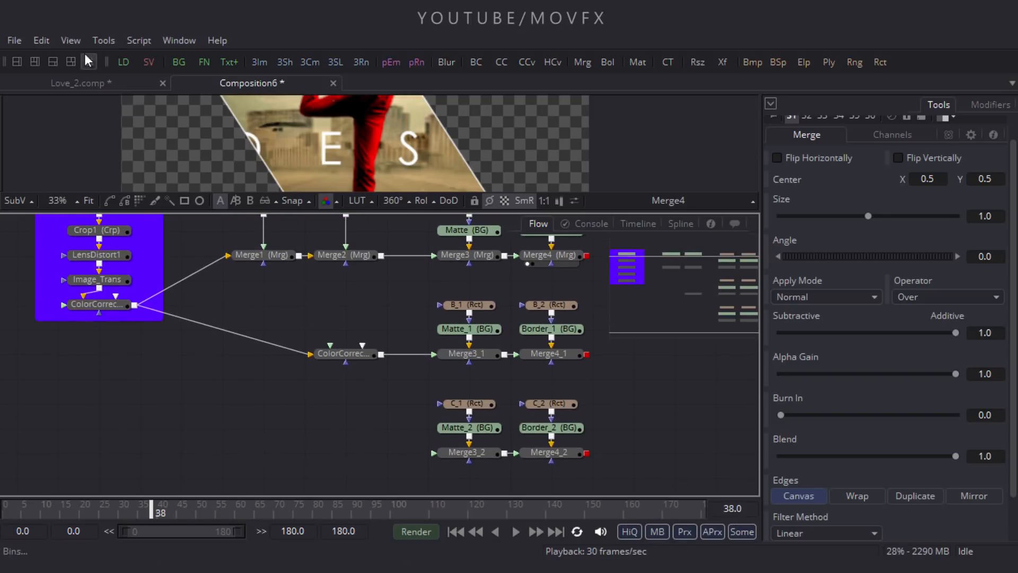
left_click(102, 42)
mouse_move(142, 101)
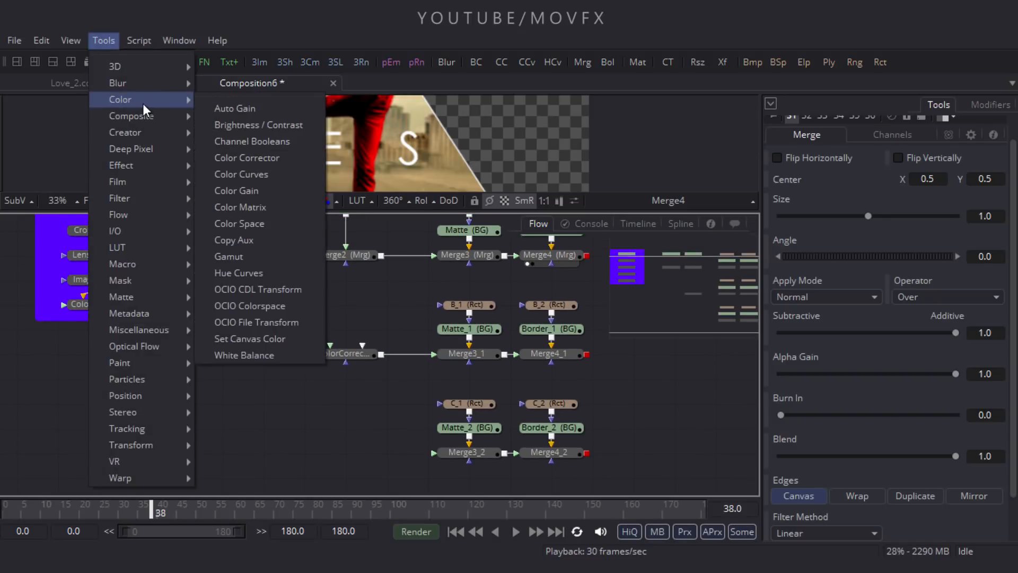
left_click(264, 158)
left_click_drag(220, 388, 341, 453)
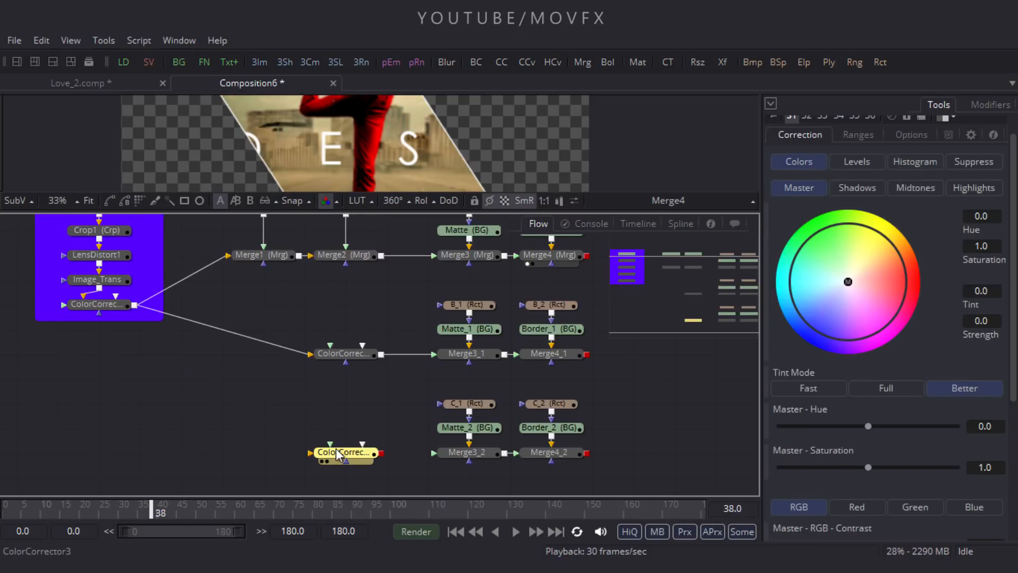
scroll(406, 444, "down", 1)
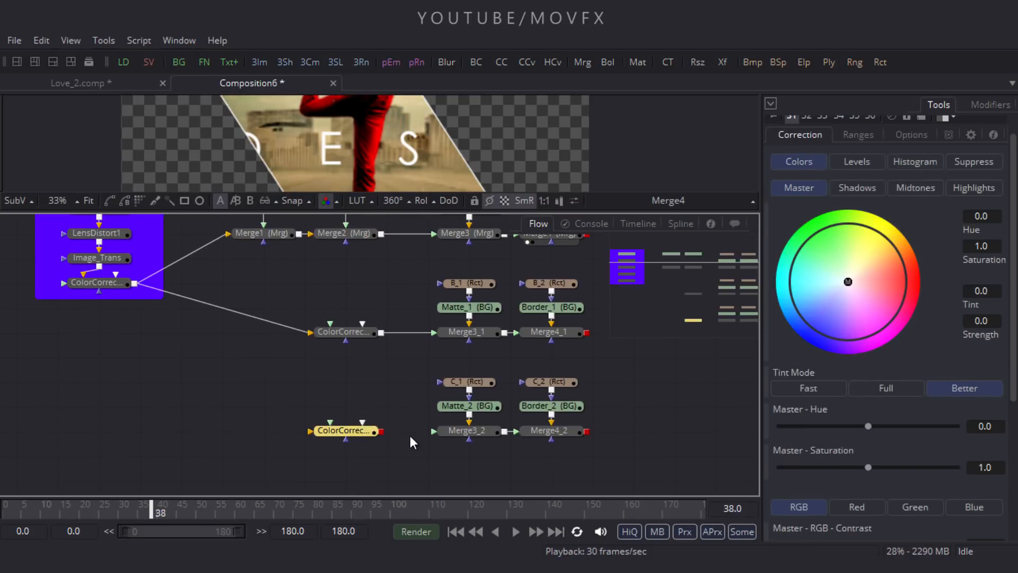
left_click_drag(433, 431, 135, 284)
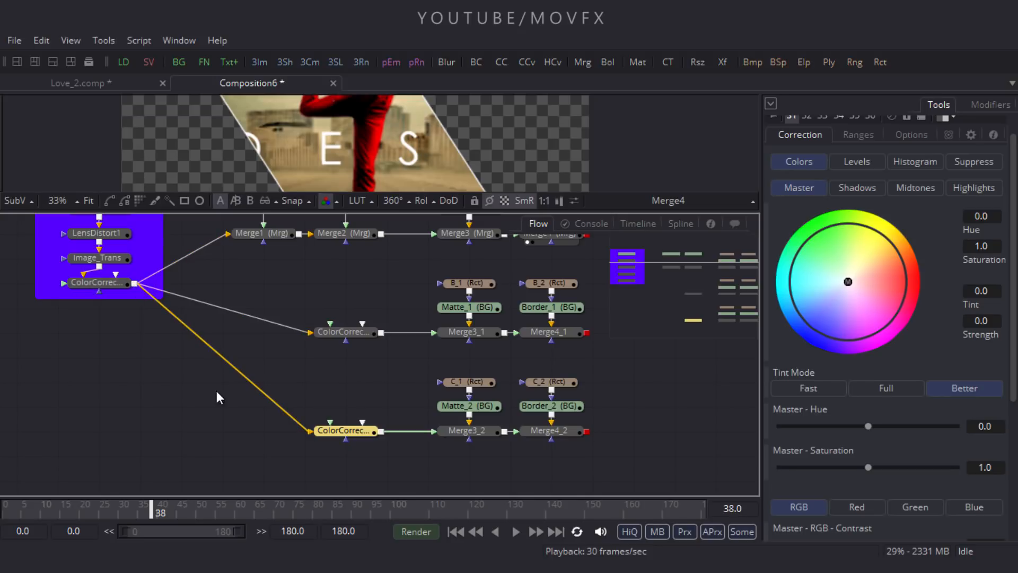
Move the Dust Particles, Text1, Merge1 and Merge2 nodes closer to Merge3 and add an Underlay behind the whole upper row.
left_click_drag(611, 373, 523, 432)
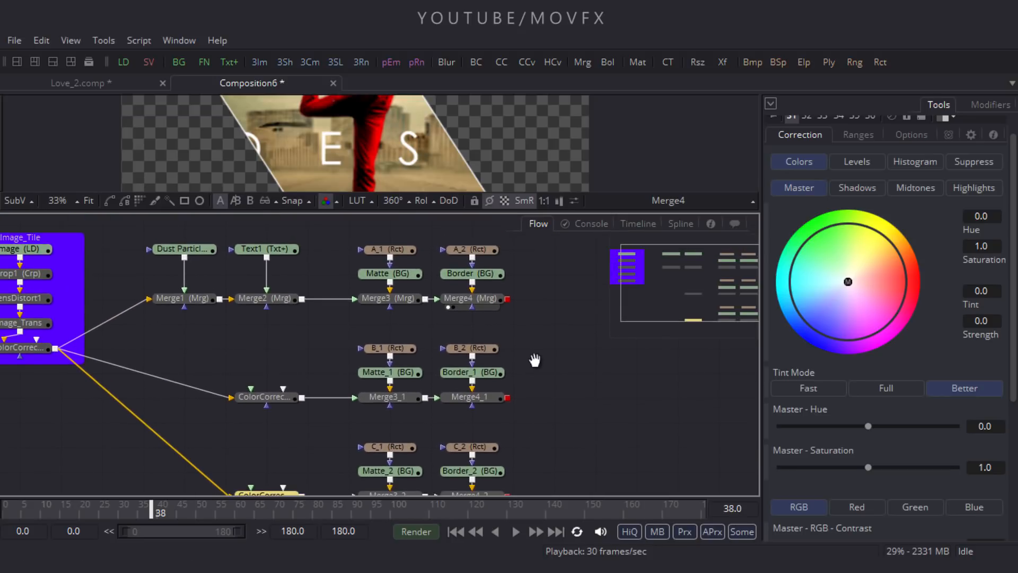
left_click_drag(178, 218, 309, 305)
left_click_drag(195, 229, 523, 319)
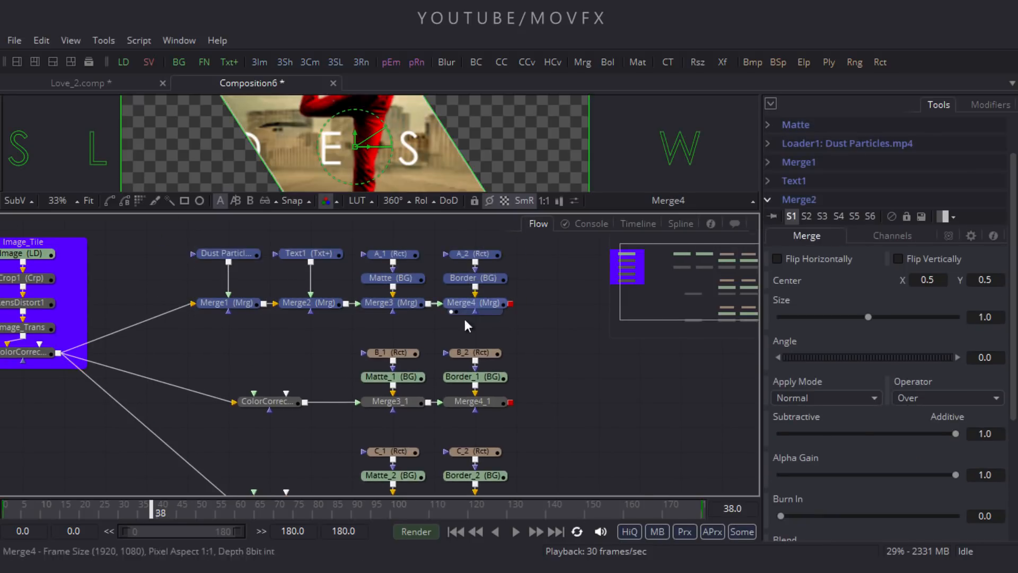
left_click(104, 41)
mouse_move(165, 217)
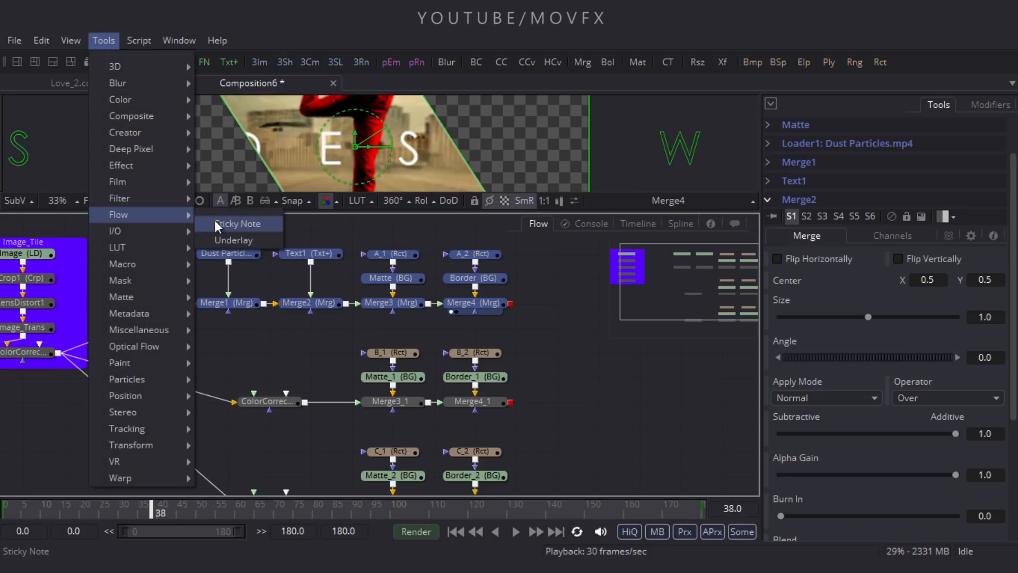
left_click(238, 242)
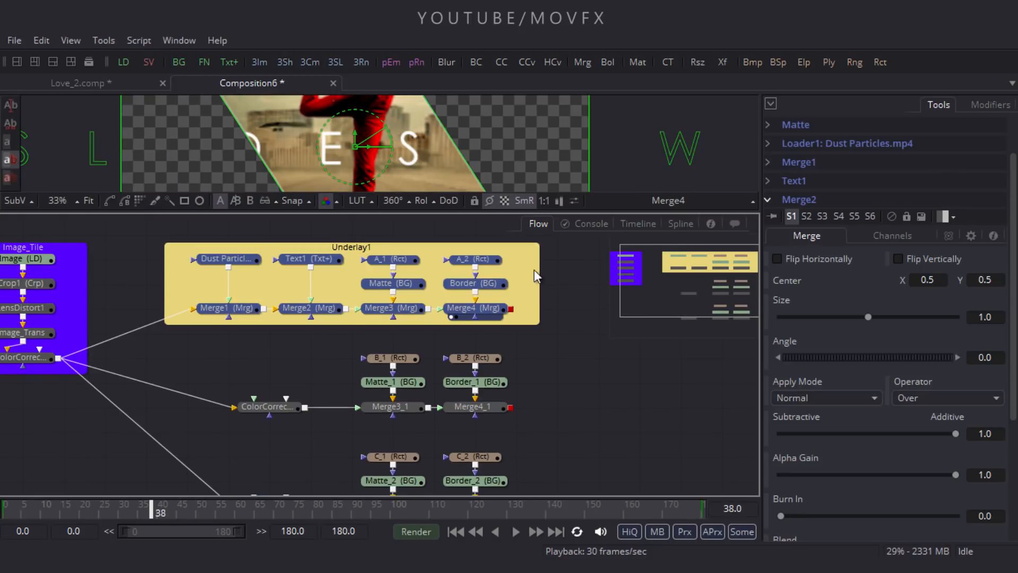
left_click_drag(520, 256, 190, 313)
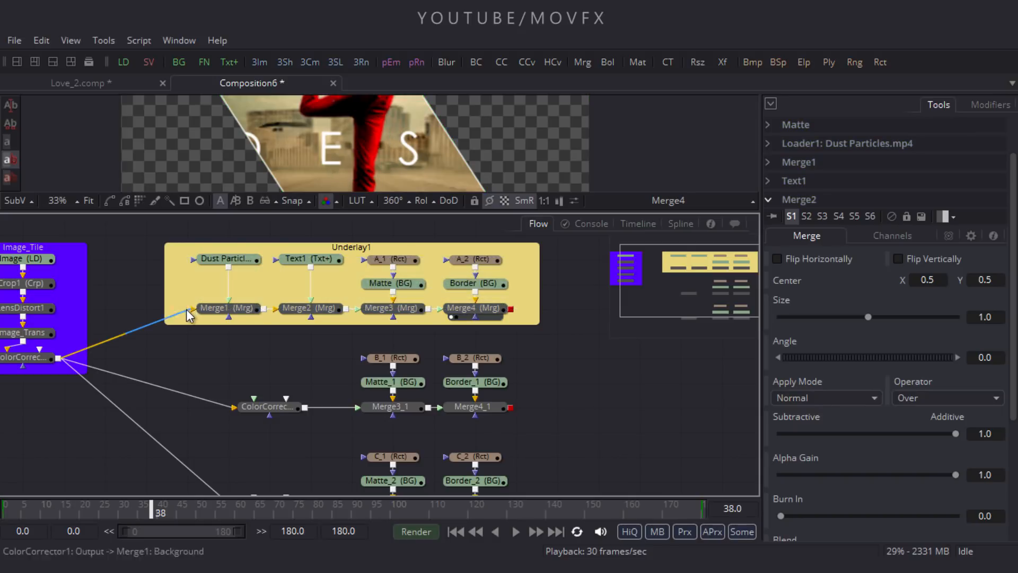
Rename the underlay around the upper node row as LAYER_1.
right_click(392, 246)
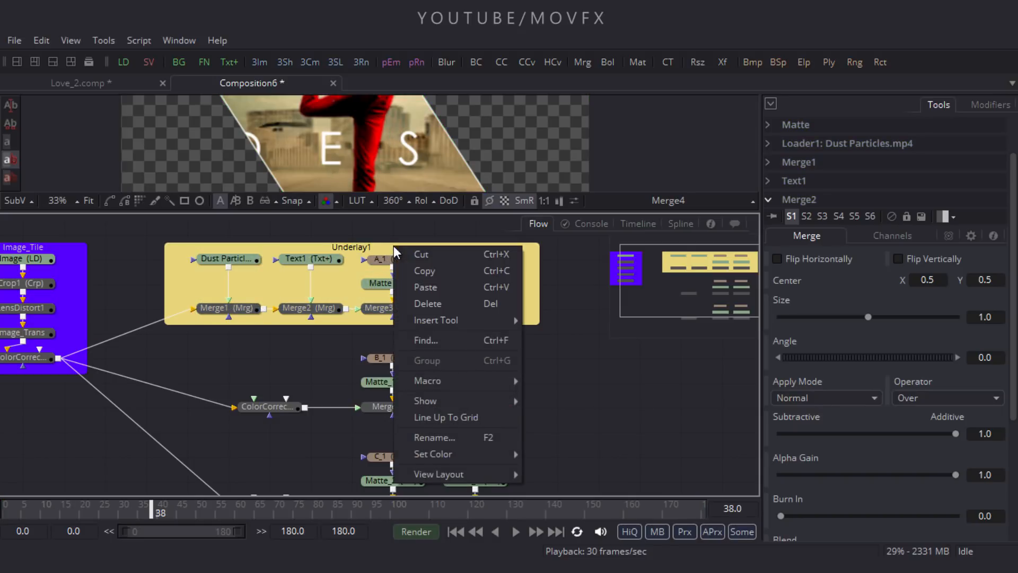
left_click(444, 439)
key("BackSpace")
type("LAYER")
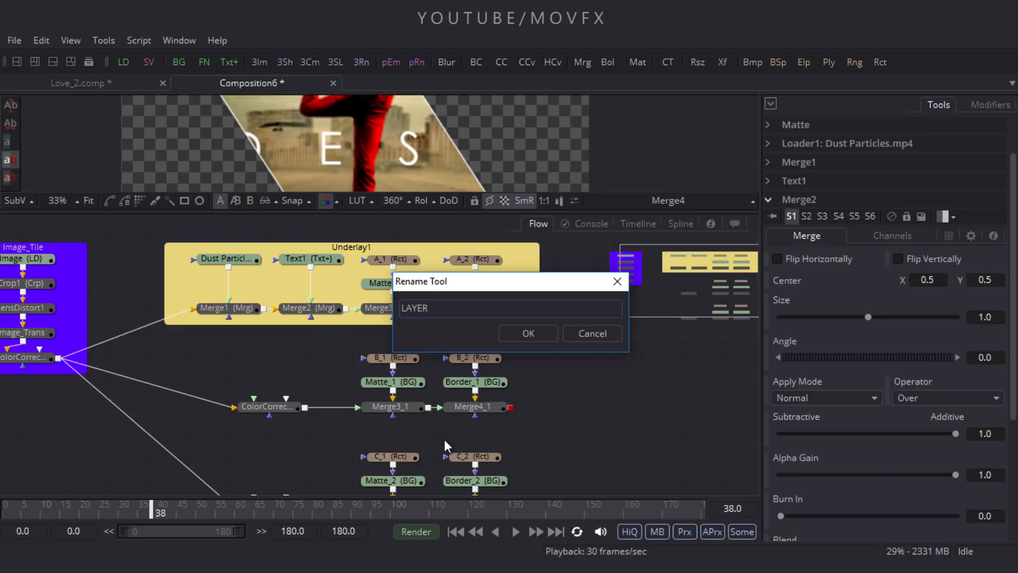
type("_1")
key("Return")
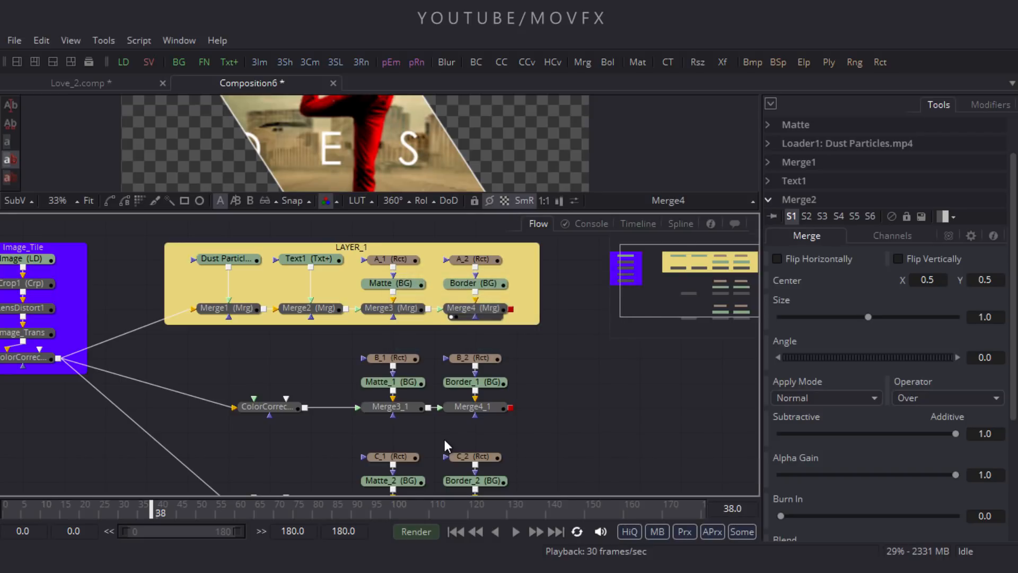
Try to recolor the LAYER_1 underlay with the dark purple basic color.
right_click(511, 249)
mouse_move(569, 458)
left_click(692, 475)
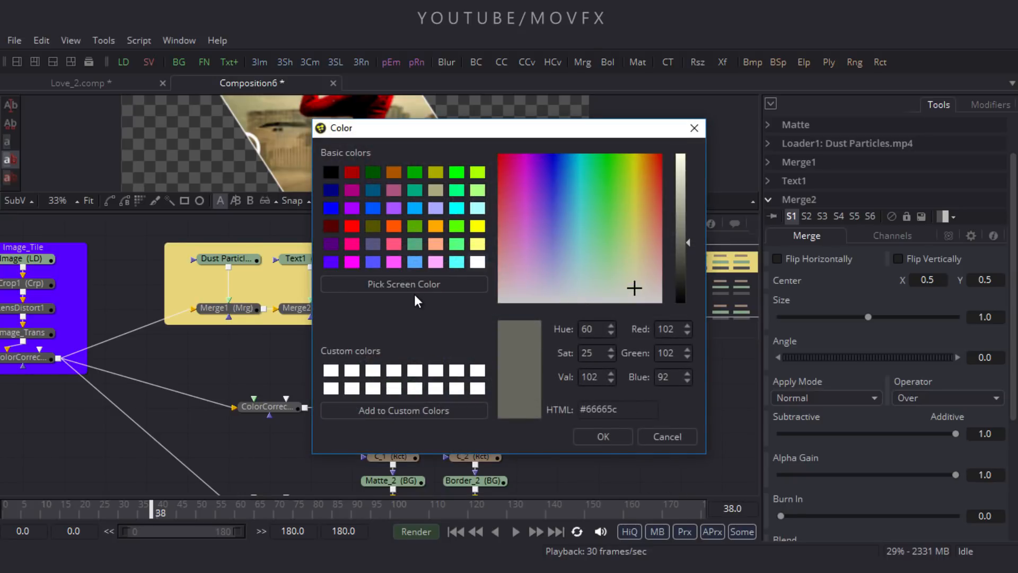
left_click(332, 246)
left_click(585, 439)
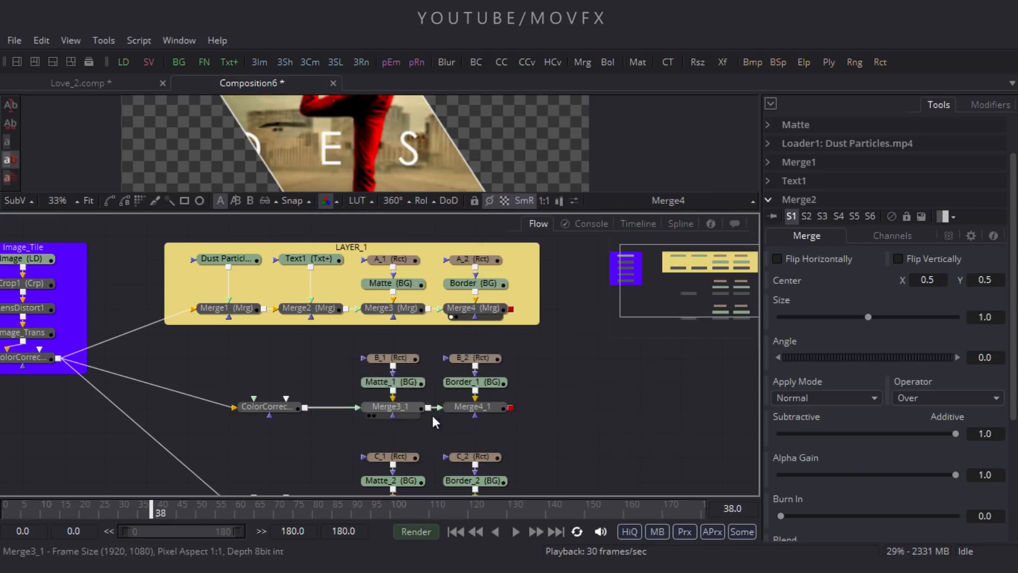
Add an Underlay behind the middle node row holding ColorCorrector2, the B_1 and B_2 masks, Merge3_1 and Merge4_1.
scroll(376, 342, "down", 2)
left_click_drag(226, 308, 526, 389)
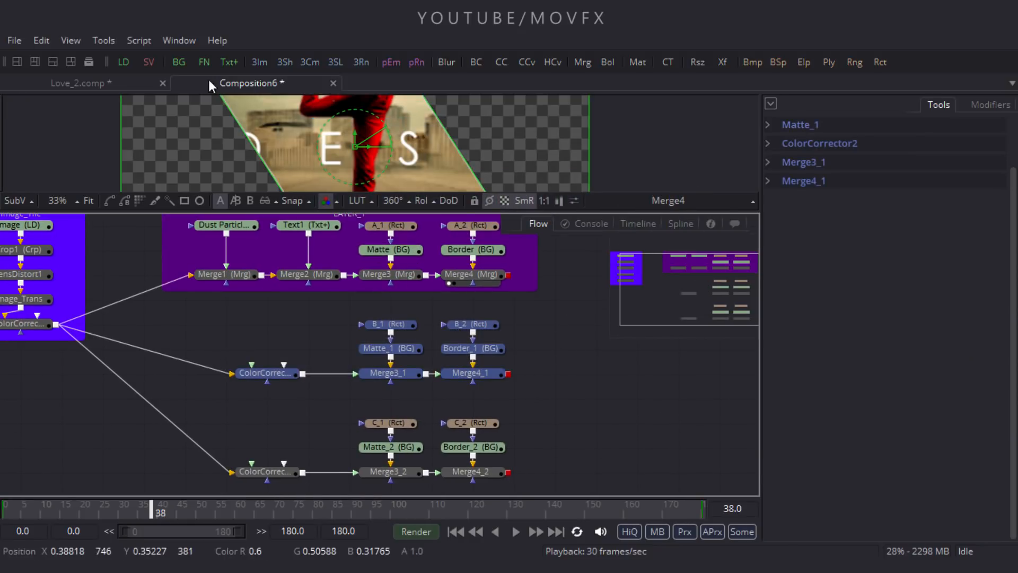
left_click(101, 44)
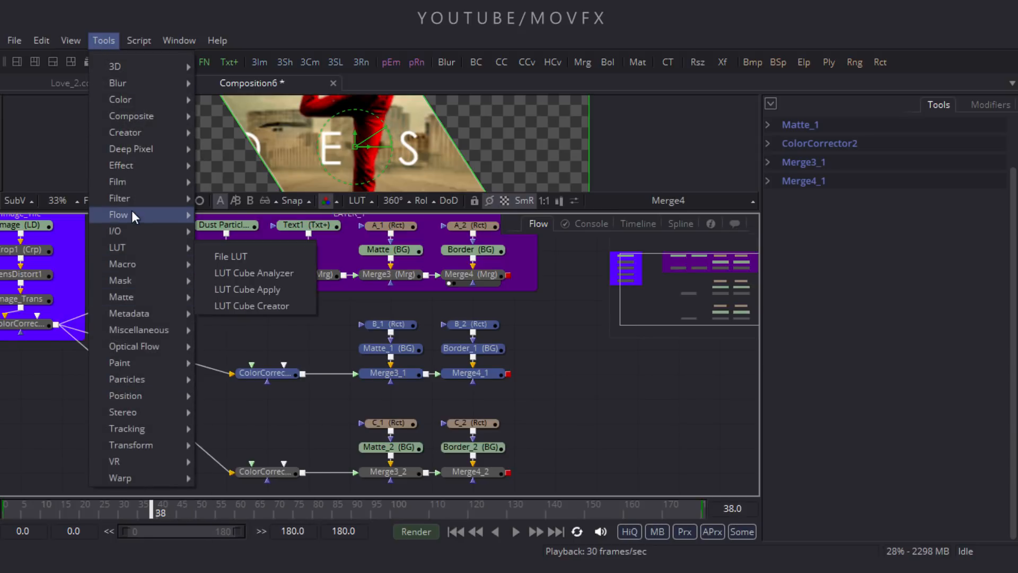
mouse_move(132, 213)
left_click(233, 235)
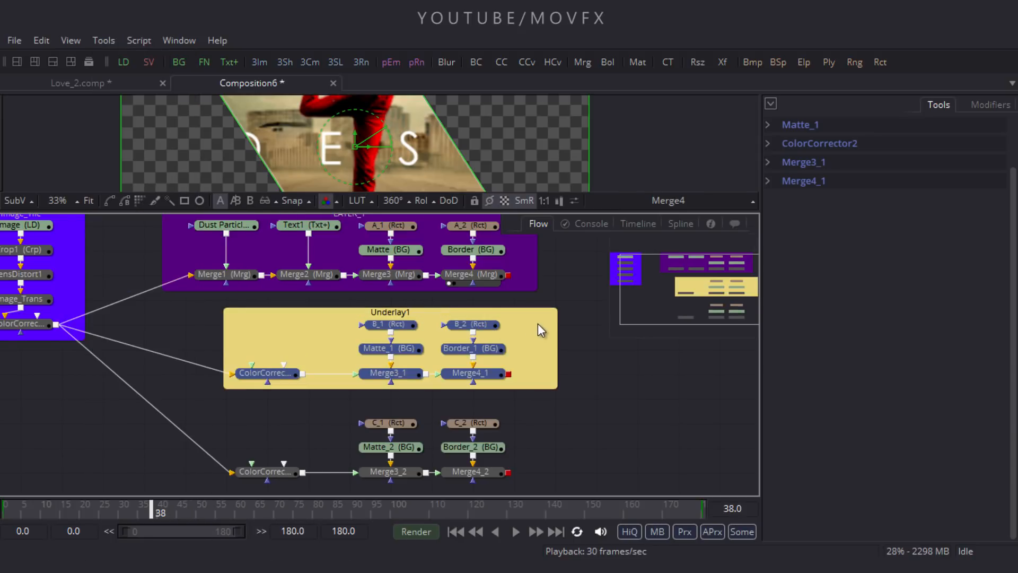
left_click(255, 380)
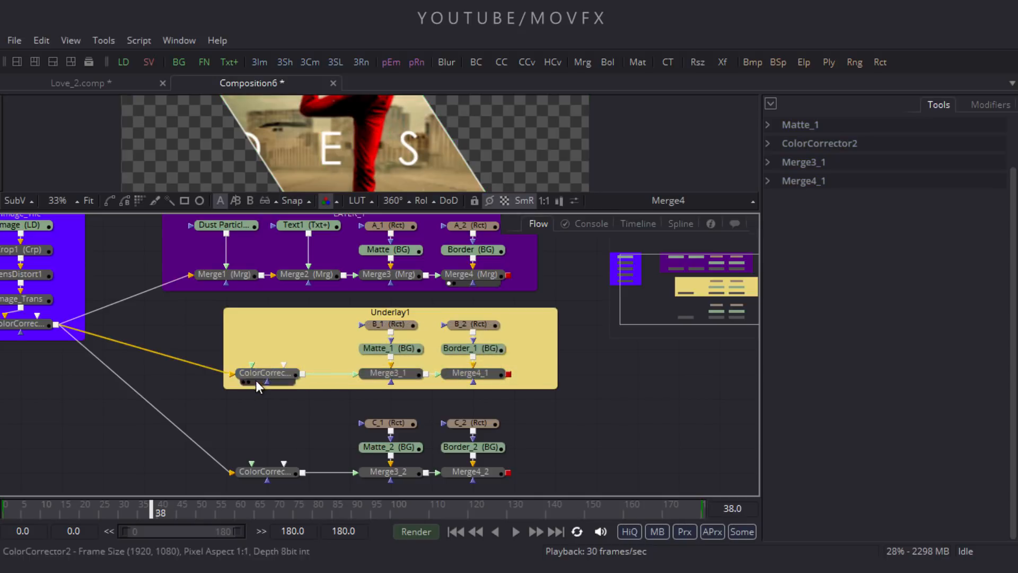
Rename the underlay around the middle node row as LAYER_2.
right_click(523, 312)
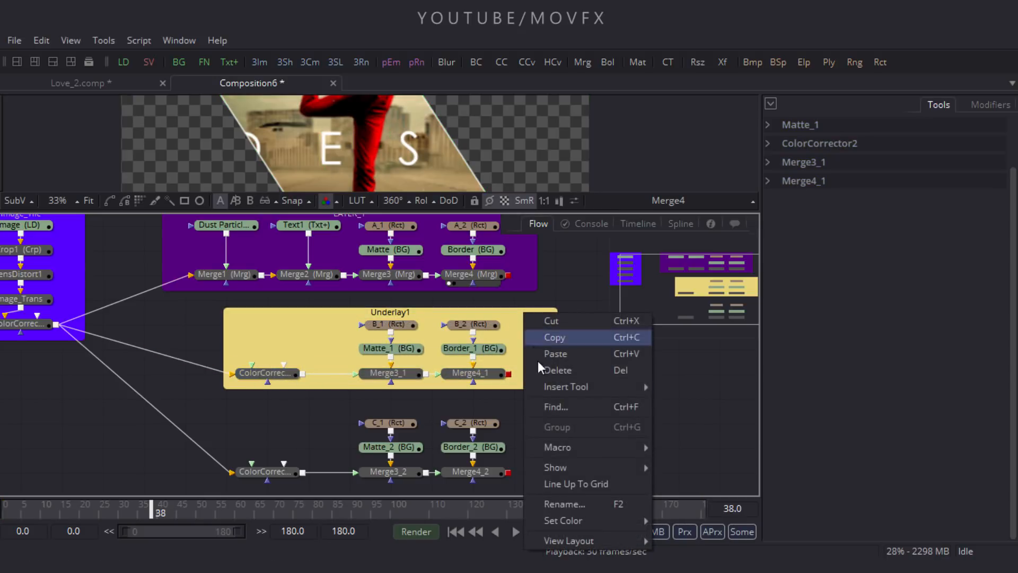
left_click(564, 503)
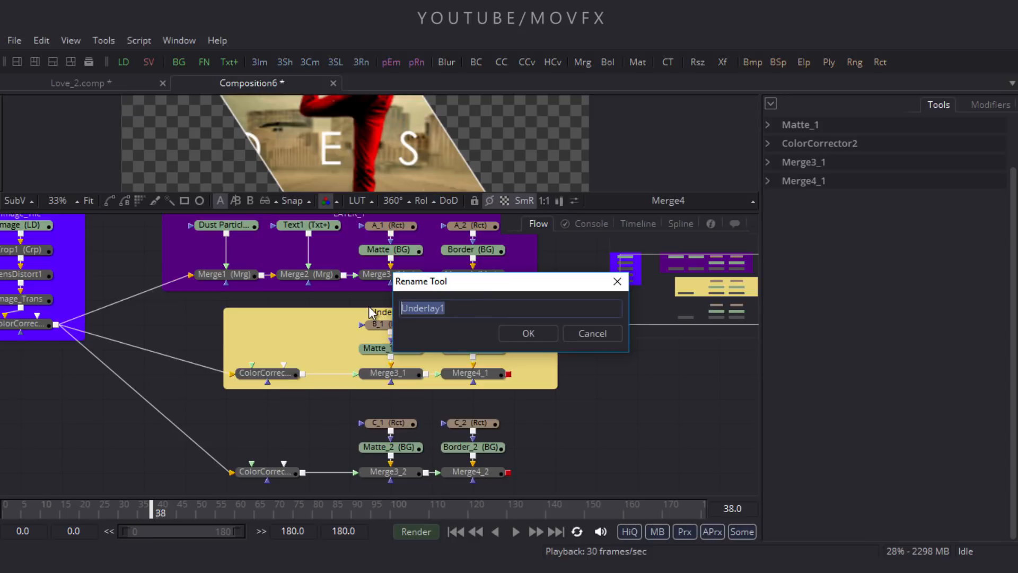
type("LAYER_2")
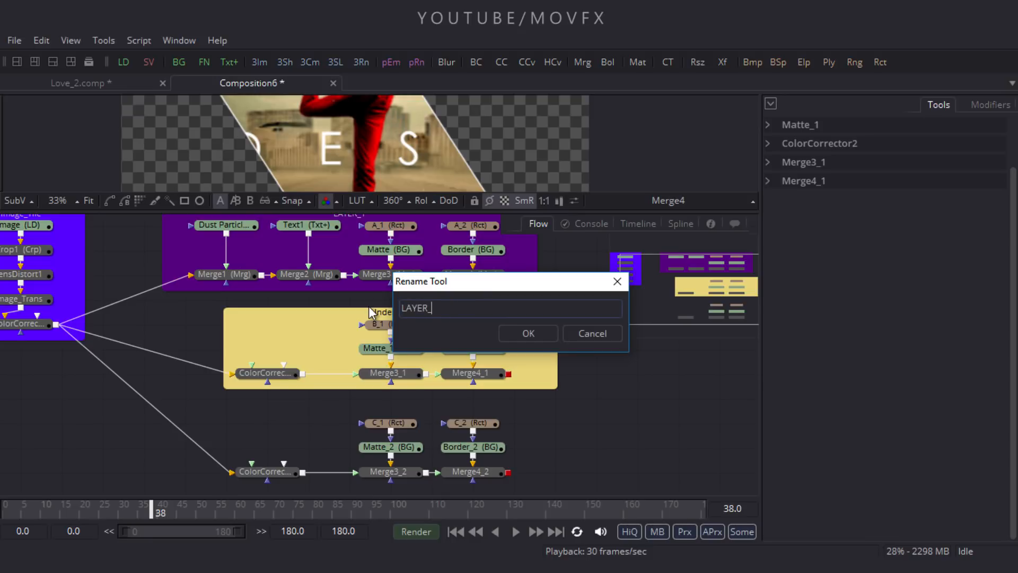
key("Return")
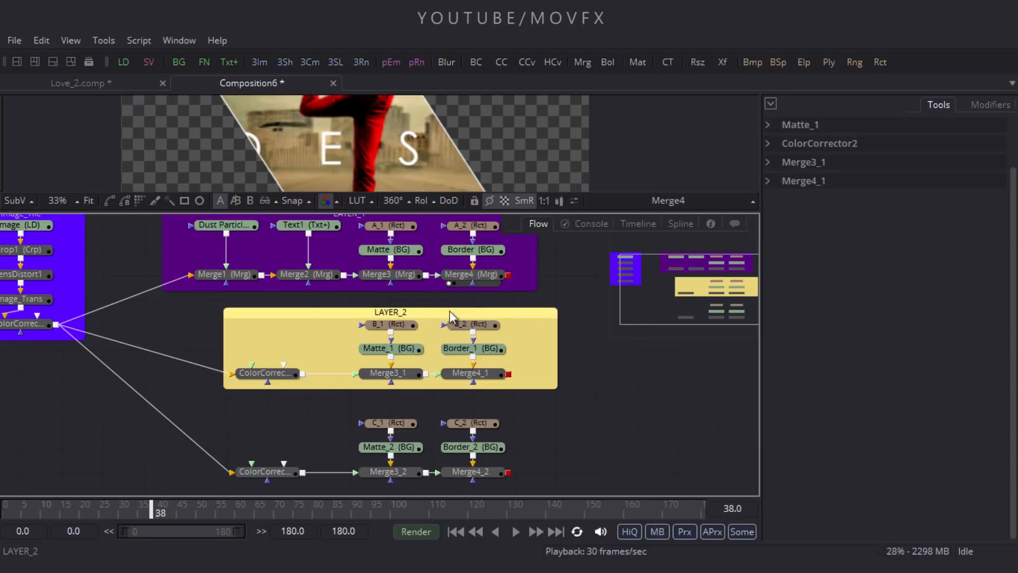
Set the tile color of the LAYER_2 underlay to the bright red basic color (#ff0000).
right_click(500, 315)
mouse_move(542, 523)
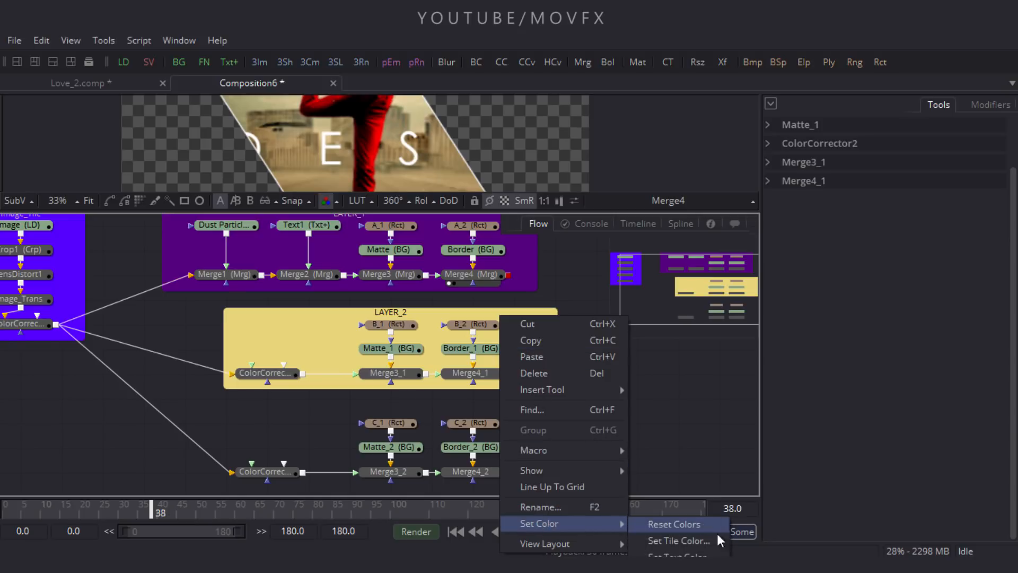
left_click(689, 538)
left_click(352, 227)
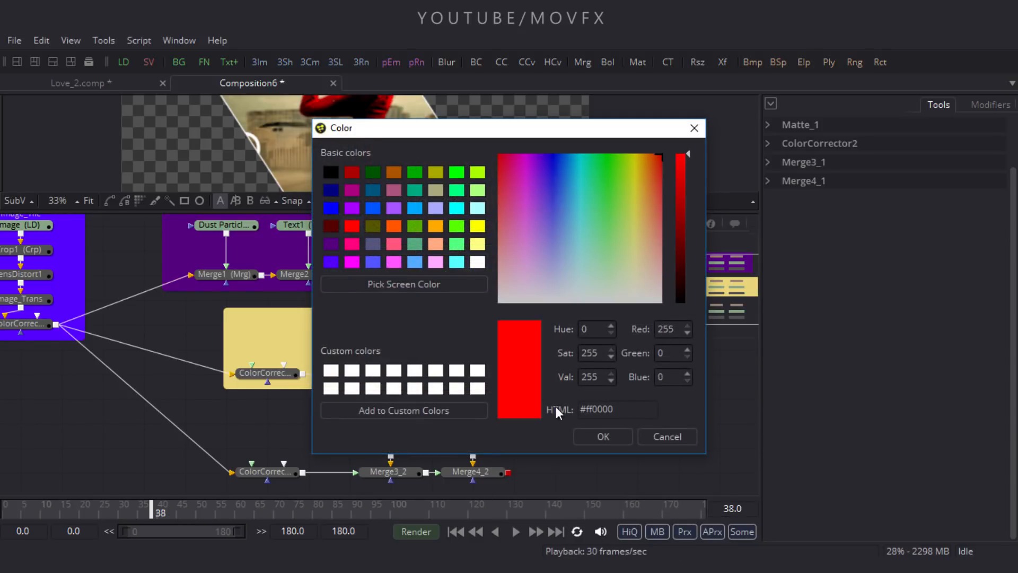
left_click(600, 436)
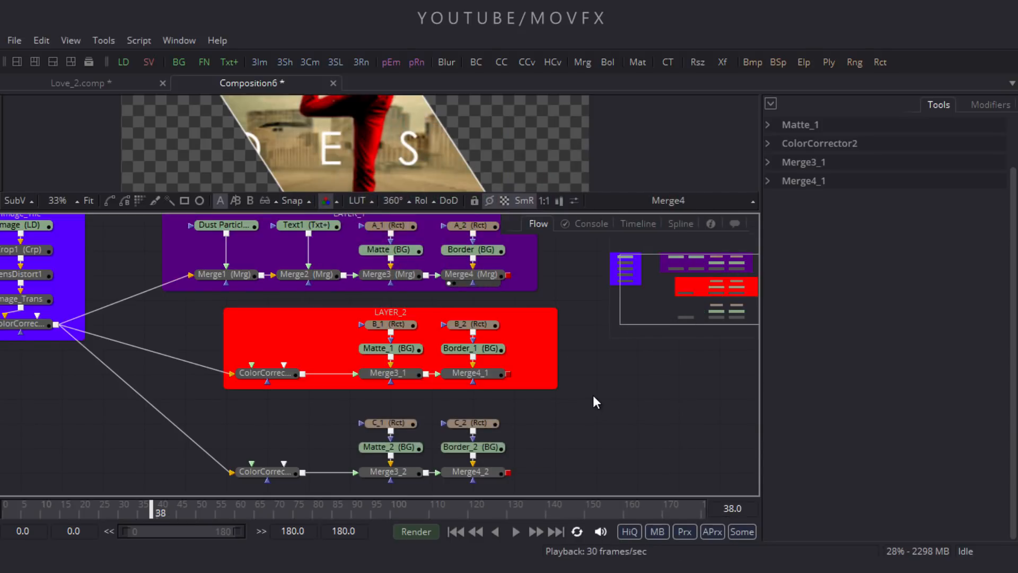
Add an Underlay behind the lowest node row holding ColorCorrector3, the C_1 and C_2 masks, Merge3_2 and Merge4_2.
scroll(577, 398, "down", 1)
scroll(576, 399, "down", 1)
left_click_drag(550, 385, 227, 474)
left_click(104, 41)
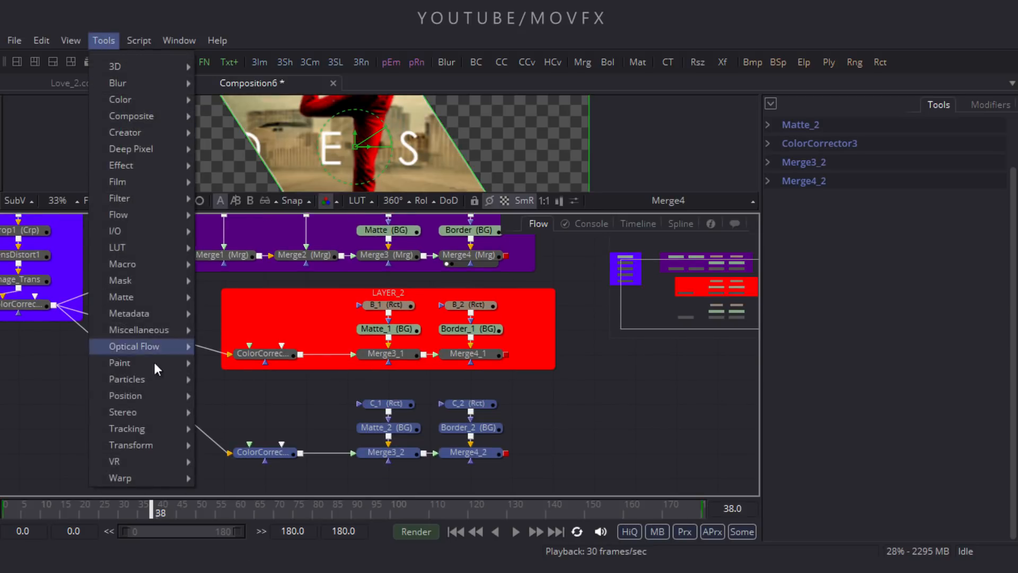
mouse_move(158, 214)
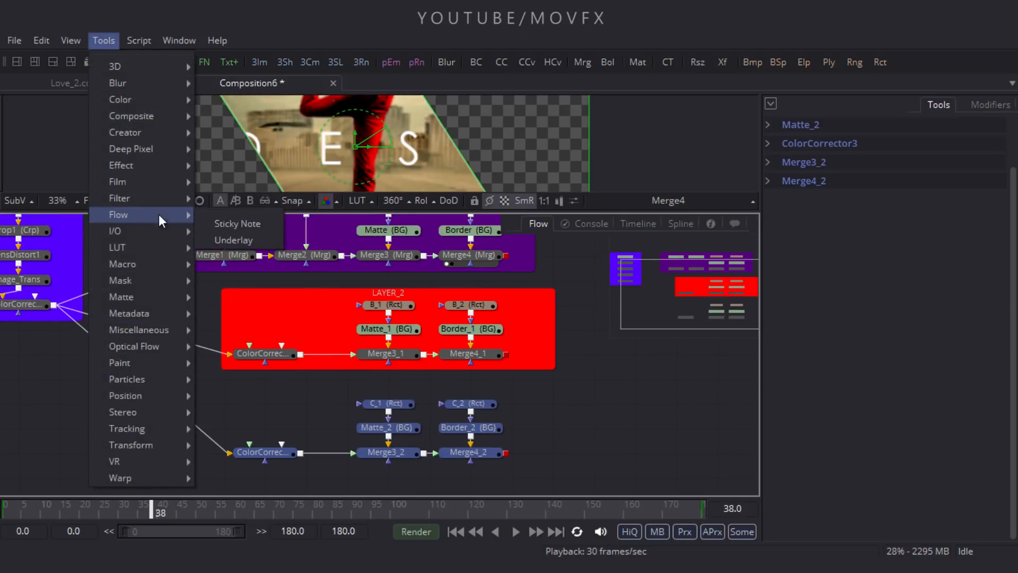
left_click(240, 242)
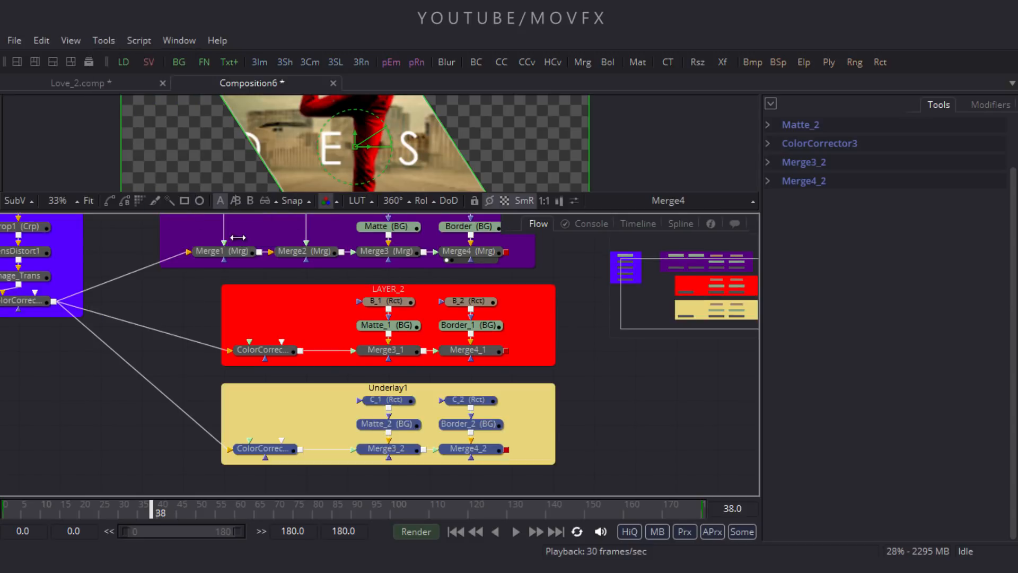
left_click(529, 400)
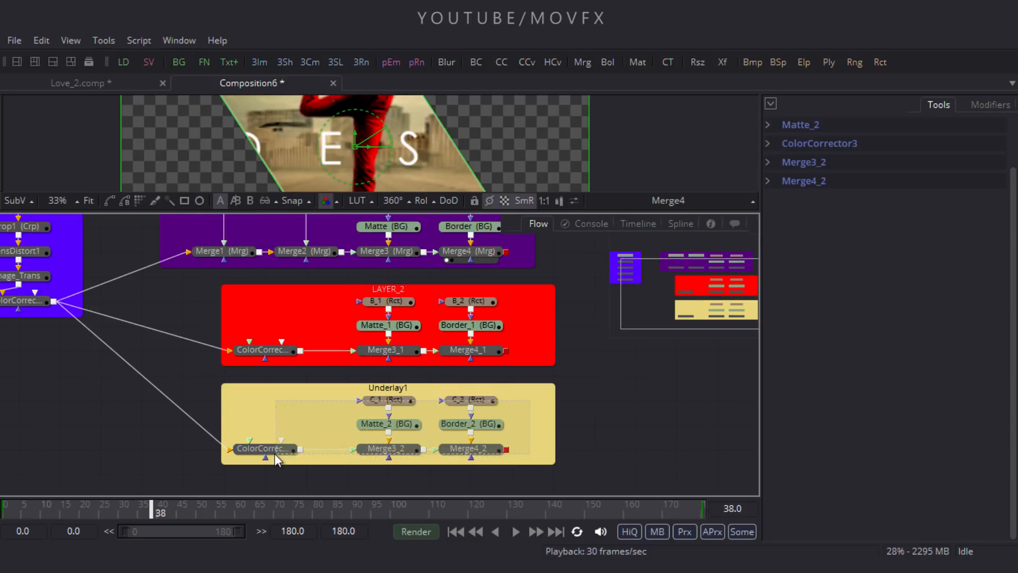
Rename the underlay around the lowest node row as LAYER_3.
right_click(522, 390)
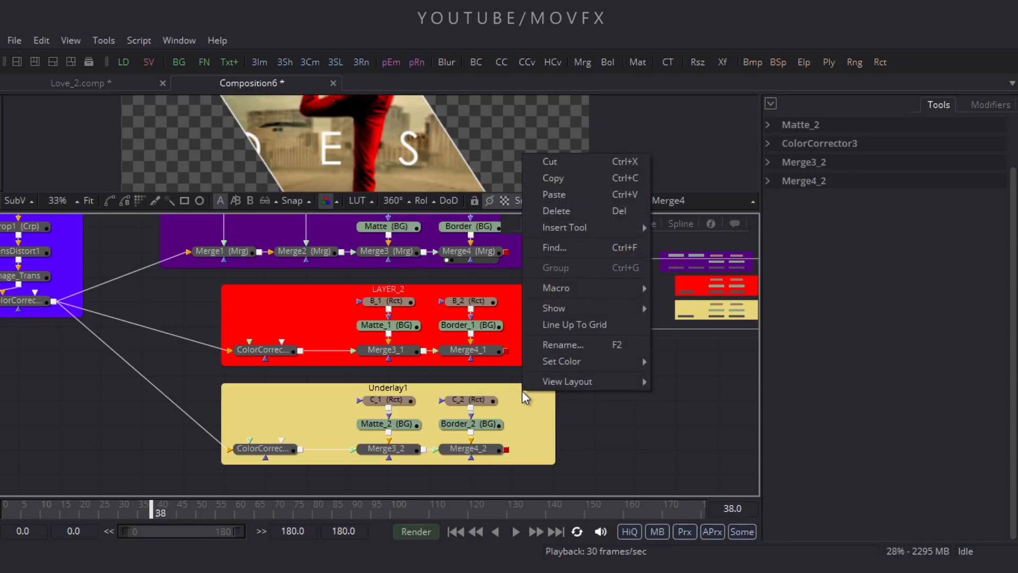
left_click(571, 346)
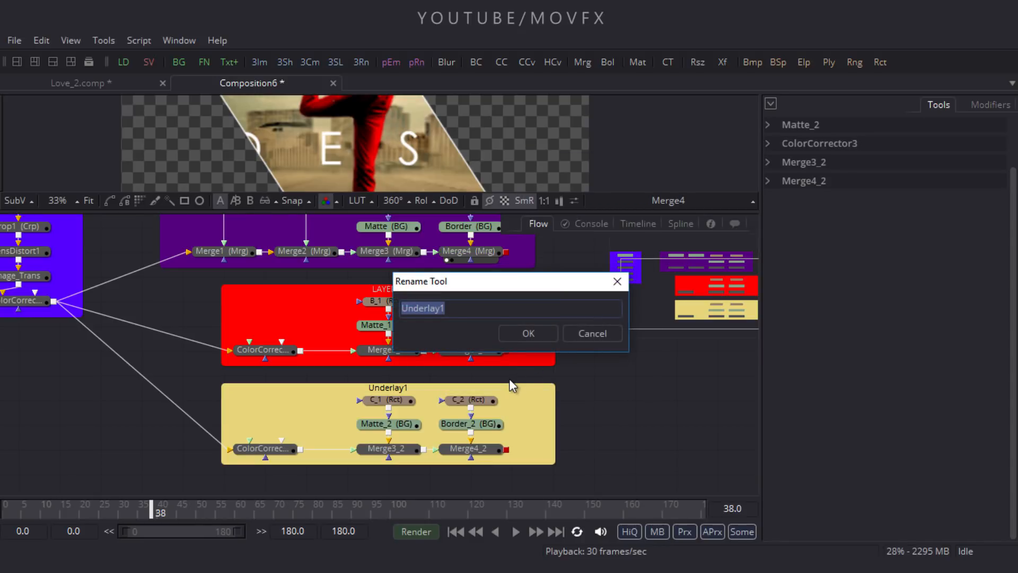
type("LAY")
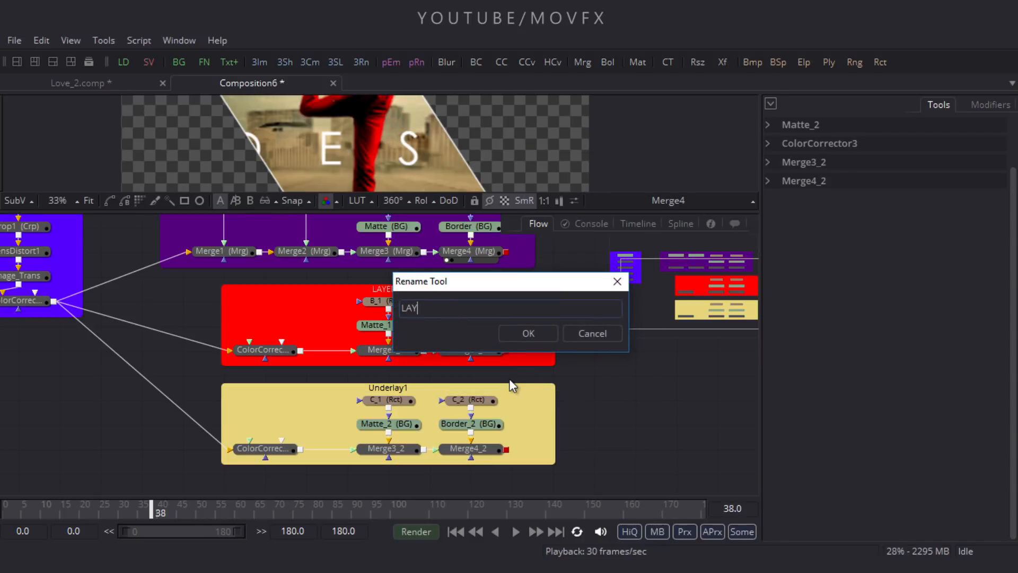
type("ER_3")
key("Return")
Set the tile color of the LAYER_3 underlay to the dark green basic color (#005500).
right_click(482, 387)
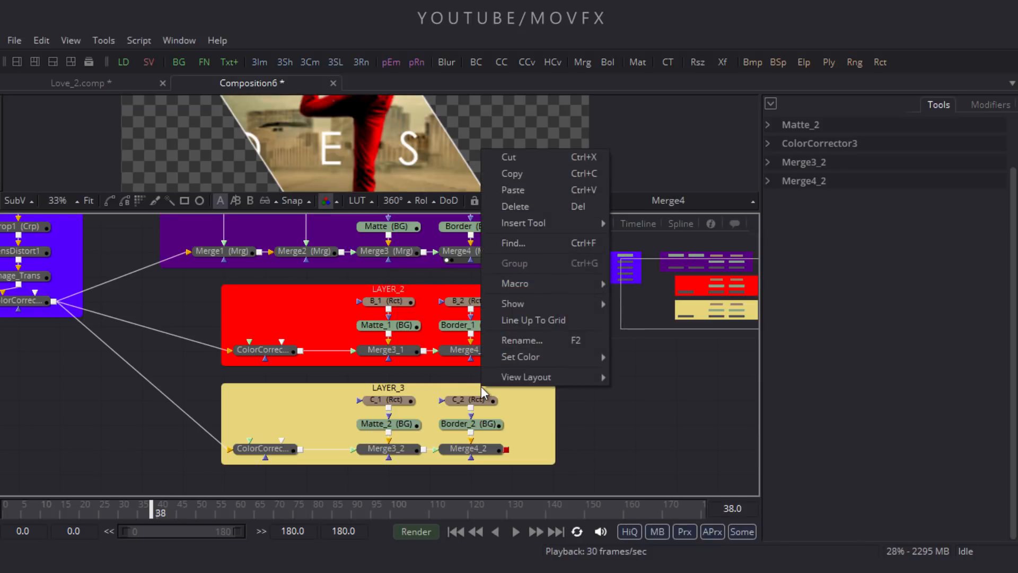
mouse_move(520, 359)
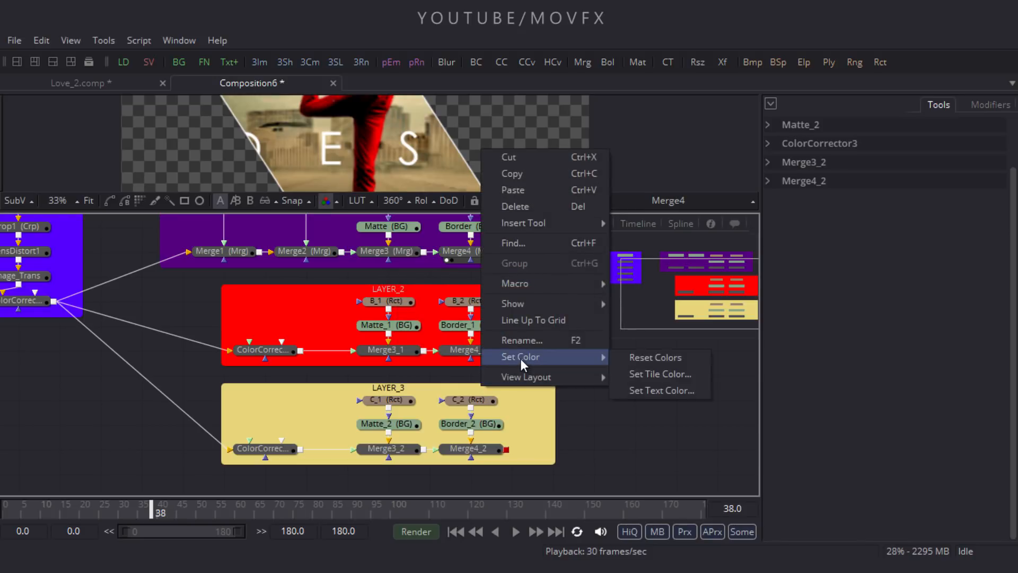
left_click(663, 374)
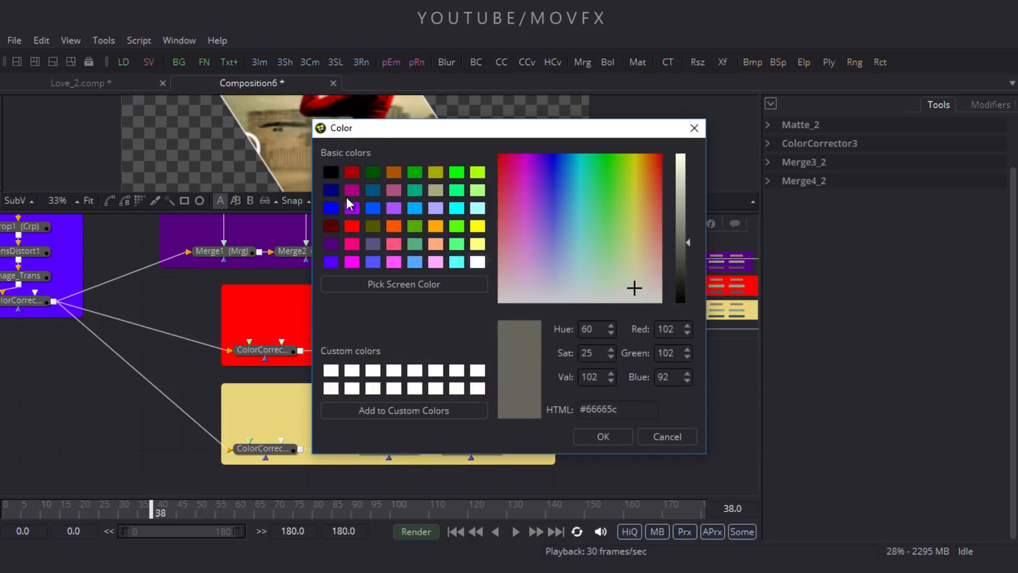
left_click(372, 176)
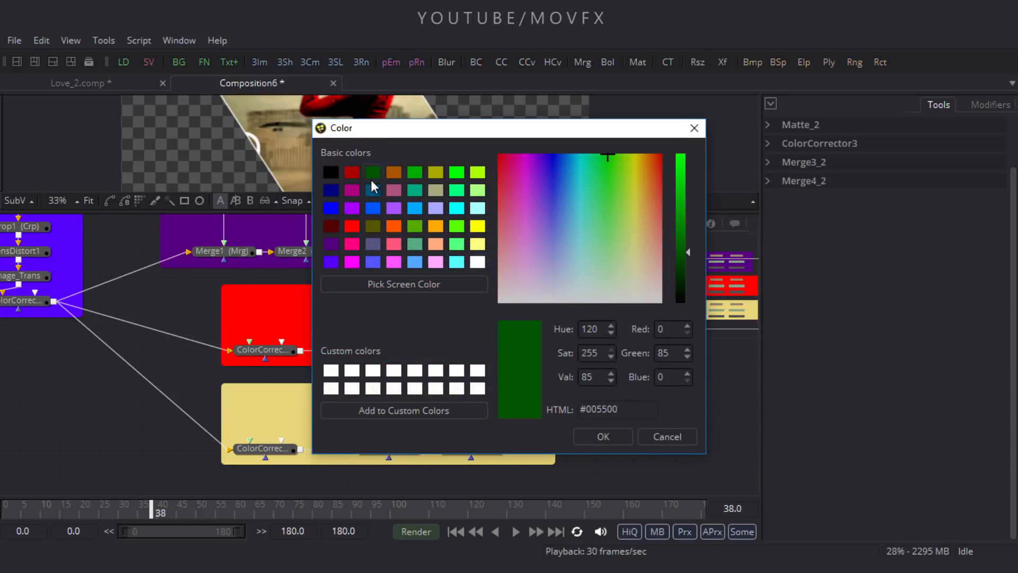
left_click(596, 438)
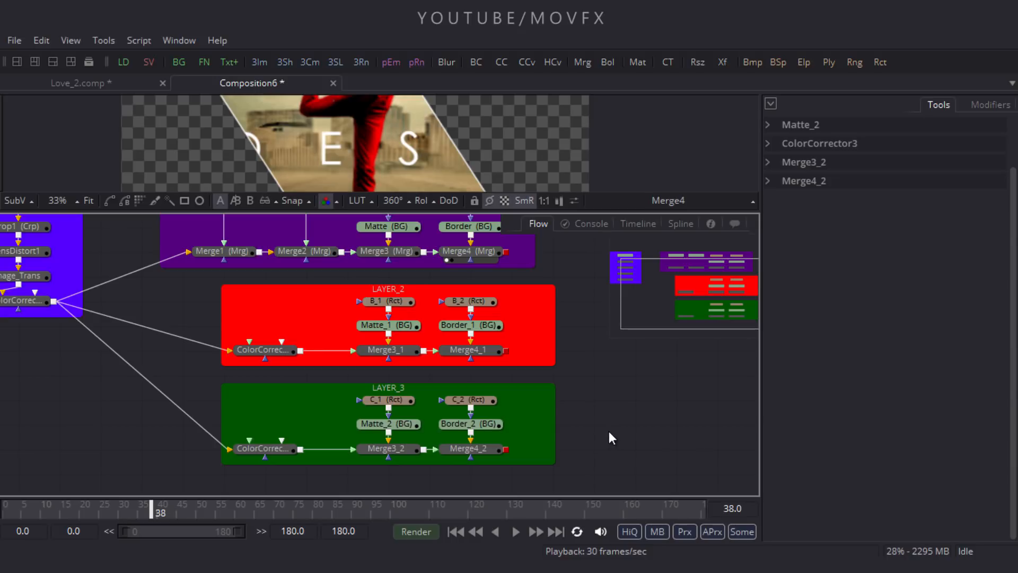
Add a Merge node after the layer rows and place it beside LAYER_2, level with Merge4_1.
left_click_drag(617, 417, 578, 422)
scroll(578, 422, "down", 2)
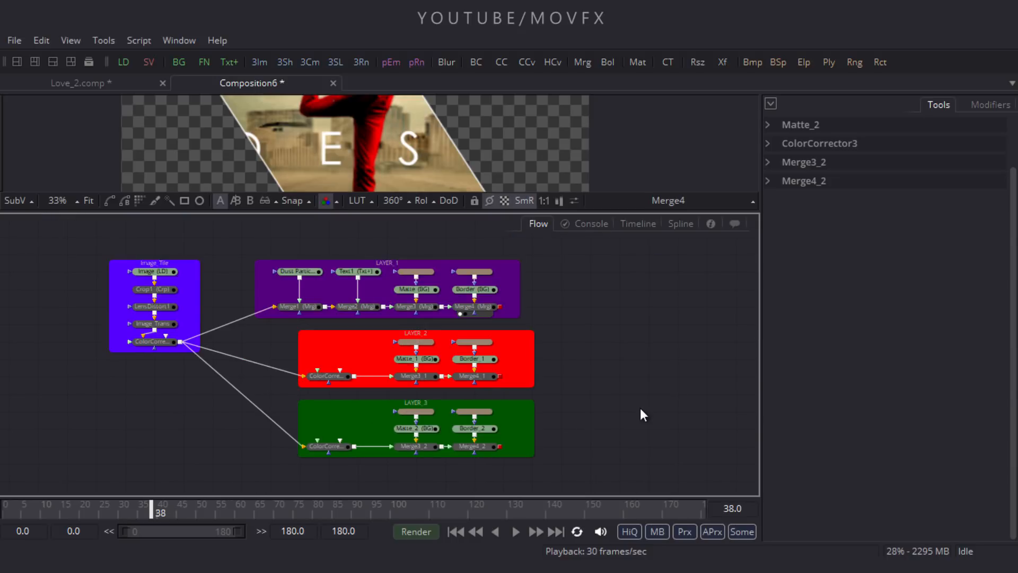
left_click_drag(641, 409, 503, 399)
left_click(582, 62)
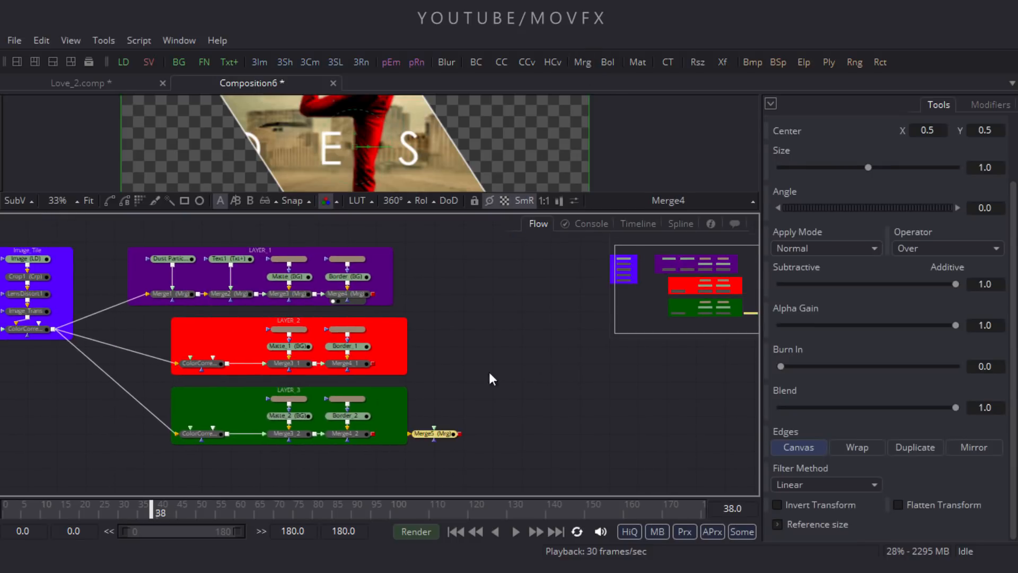
left_click_drag(429, 421, 451, 358)
left_click_drag(432, 435, 468, 370)
Wire Merge4_2 to the new merge's background input and Merge4_1 to its foreground input.
scroll(482, 408, "up", 3)
scroll(482, 408, "down", 2)
left_click_drag(427, 330, 316, 434)
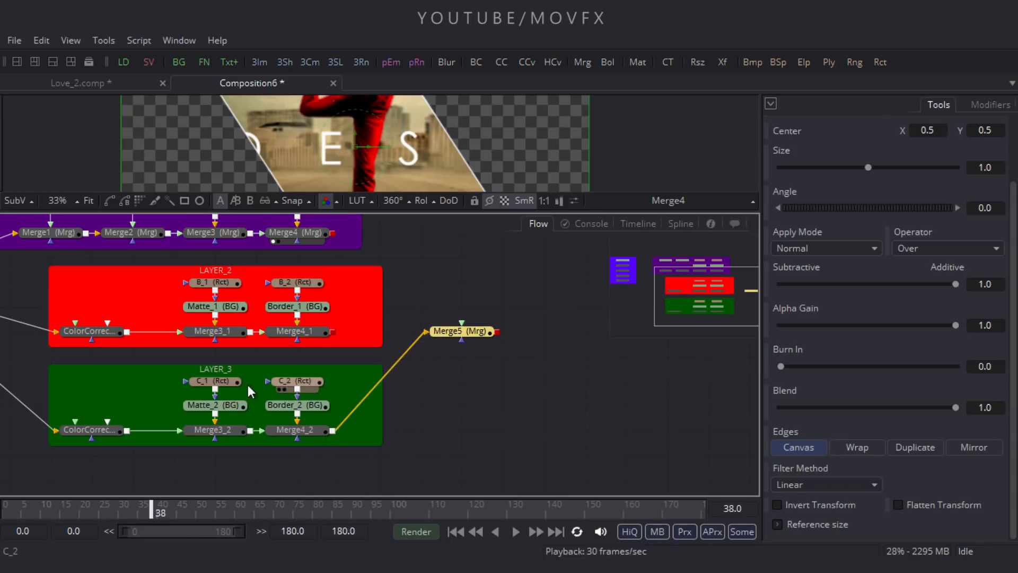
left_click_drag(461, 321, 332, 334)
left_click_drag(488, 292, 478, 366)
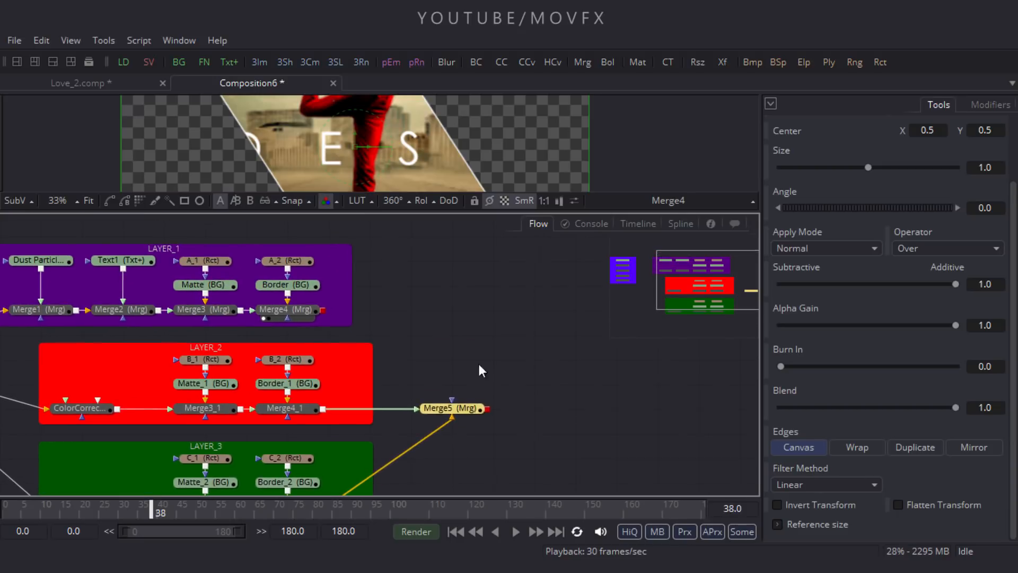
left_click(479, 363)
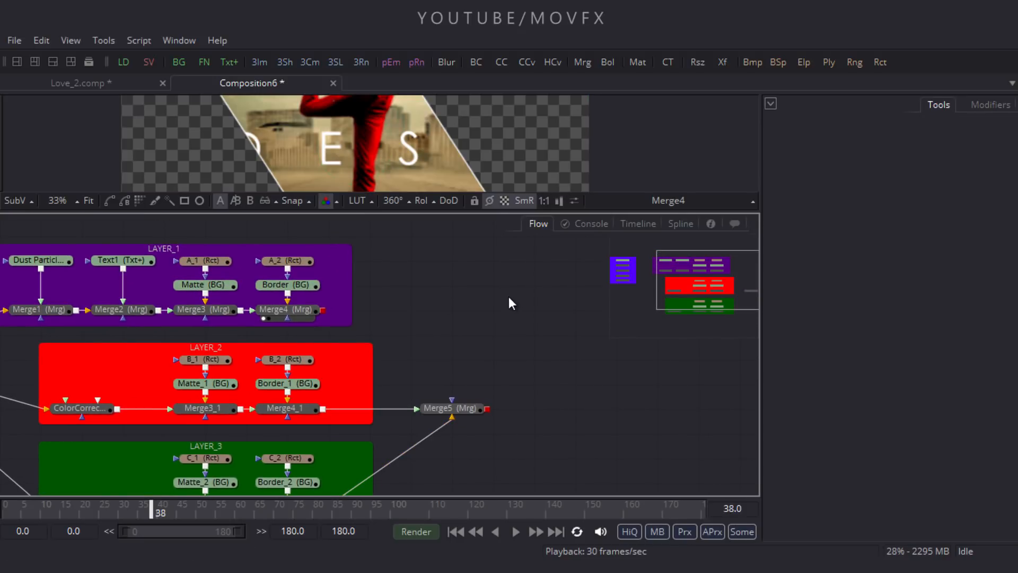
Add another Merge beside LAYER_1 with Merge4 as foreground and Merge5 as background, and load it in the viewer.
left_click(582, 63)
left_click_drag(400, 340, 321, 309)
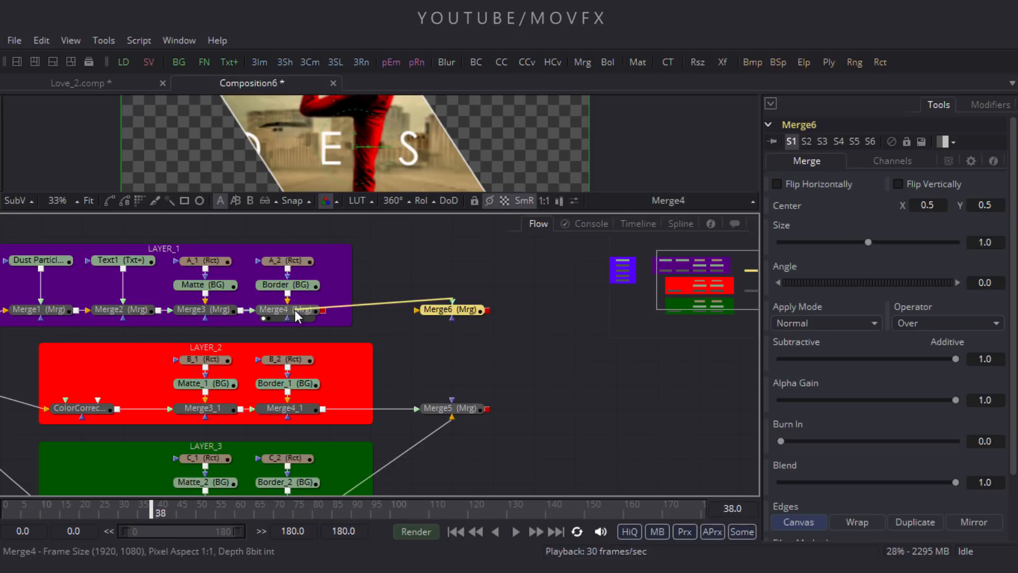
left_click_drag(452, 304, 462, 179)
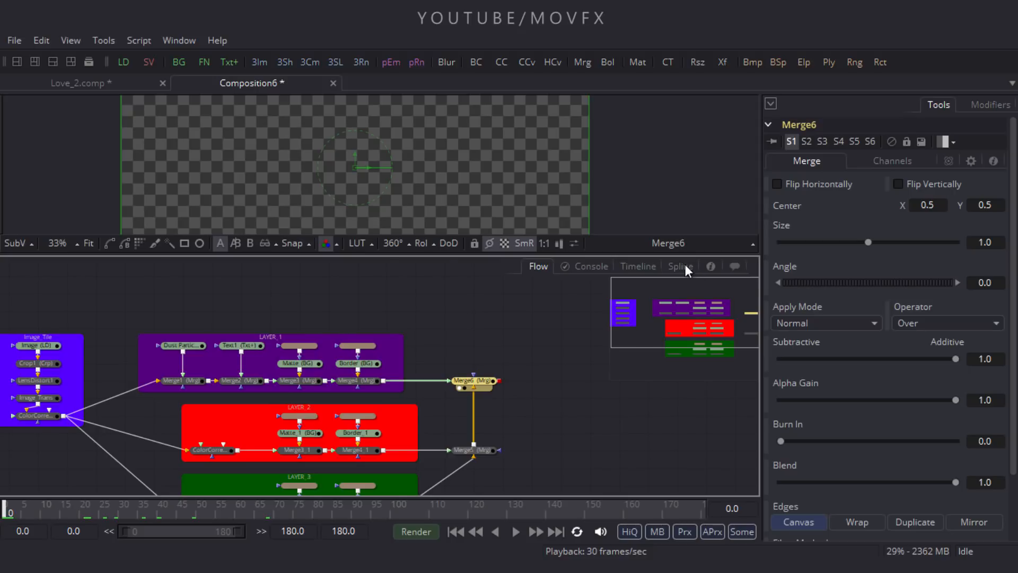
Delay all keyframes of the B_1 and B_2 splines by 10 frames in an enlarged Spline editor and hide both curves.
left_click(681, 266)
key("F4")
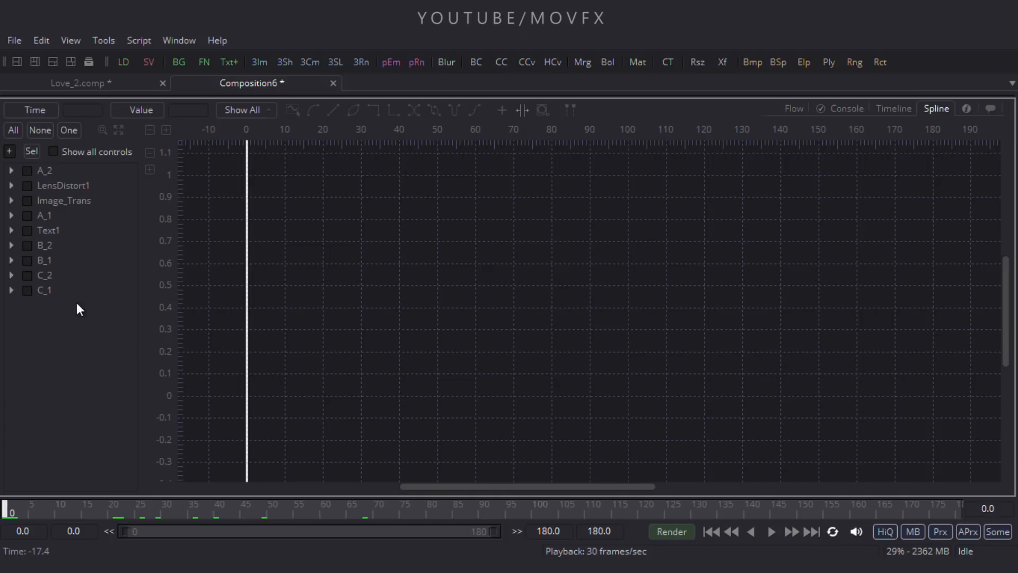
left_click(30, 259)
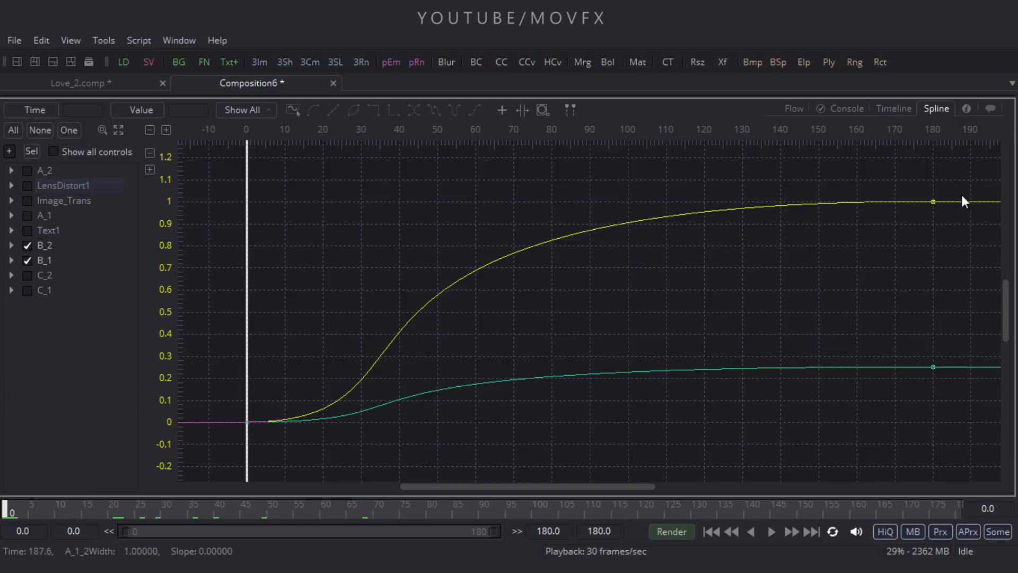
left_click_drag(978, 181, 220, 467)
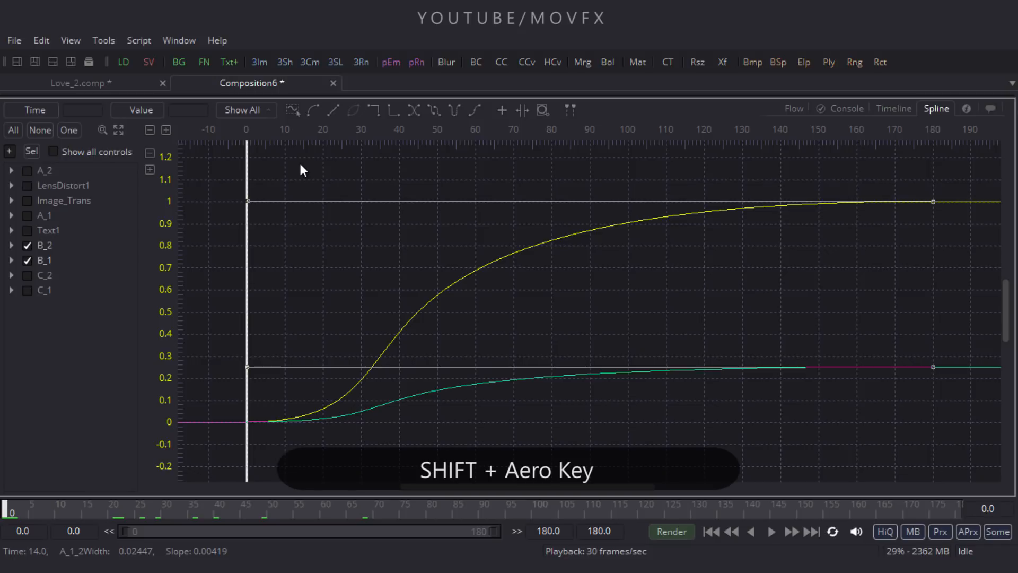
key("shift+Right")
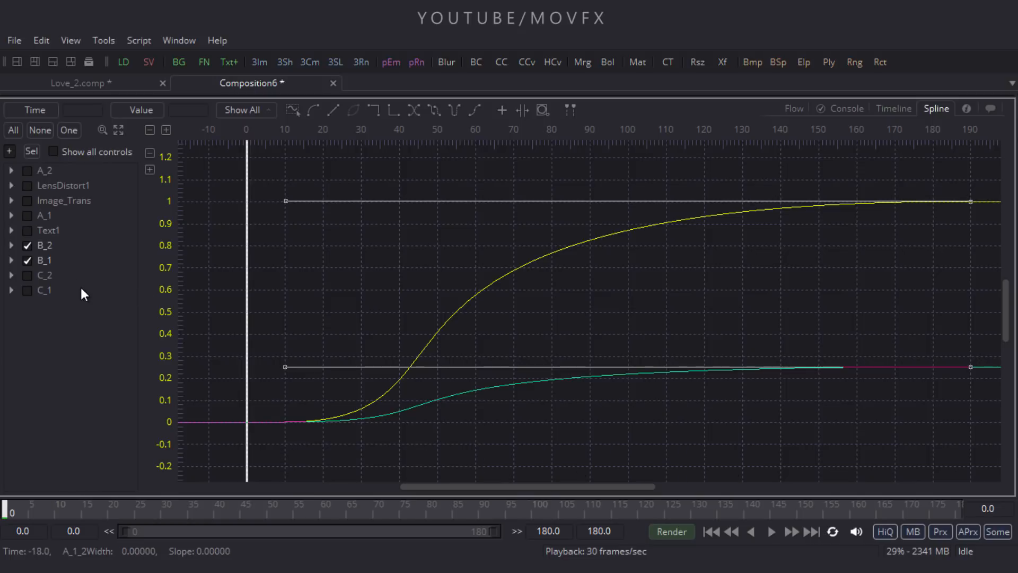
left_click(27, 260)
left_click(24, 247)
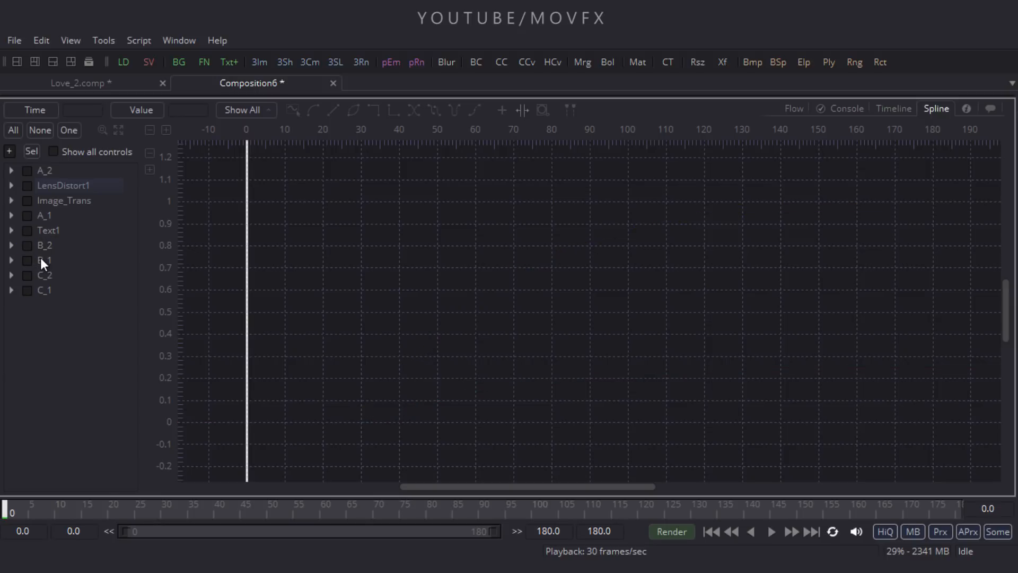
Delay all keyframes of the A_1 and A_2 splines by 20 frames, leaving both curves hidden in the Spline editor.
left_click(27, 216)
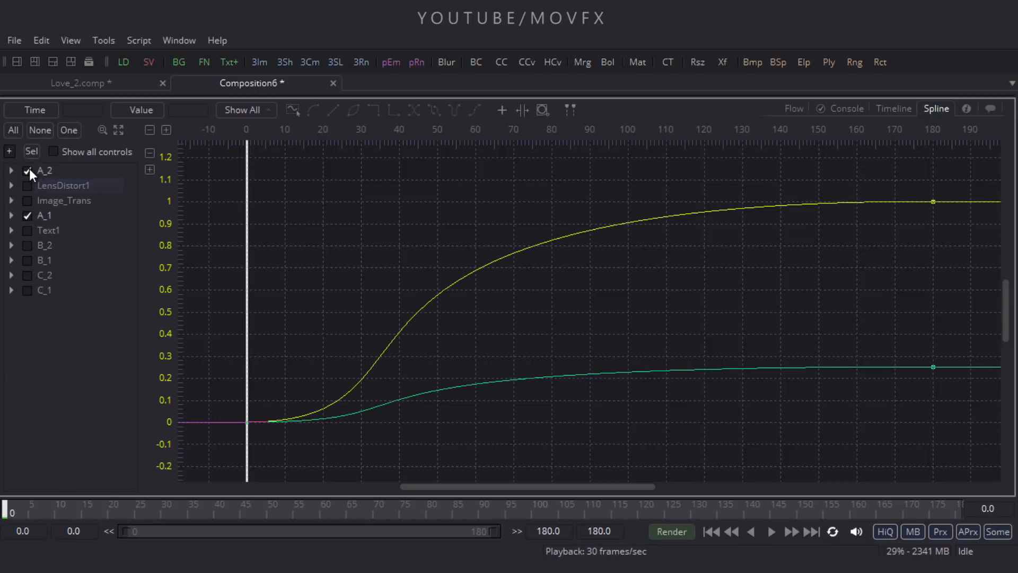
left_click_drag(951, 176, 223, 471)
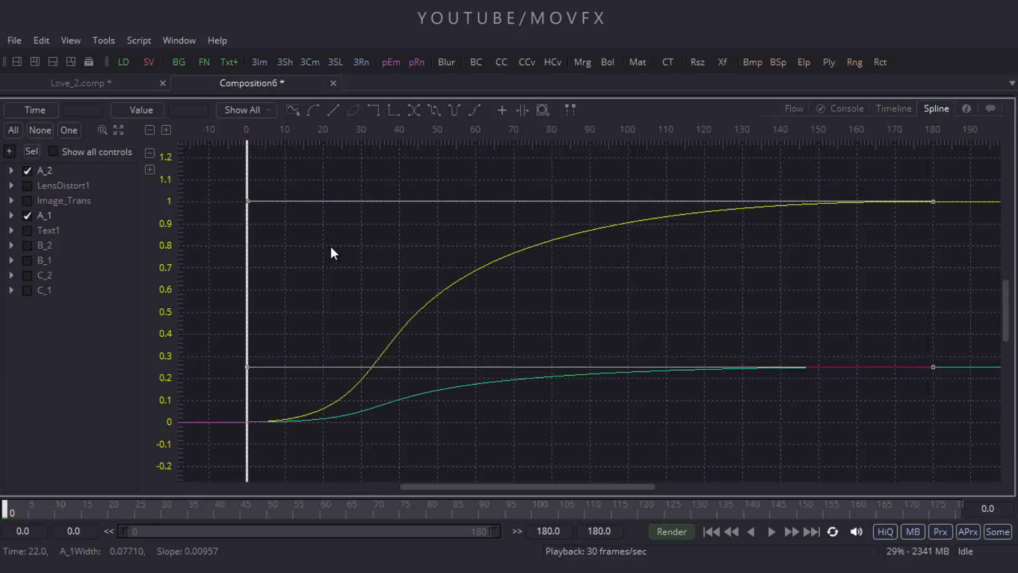
key("shift+Right")
key("shift+Right")
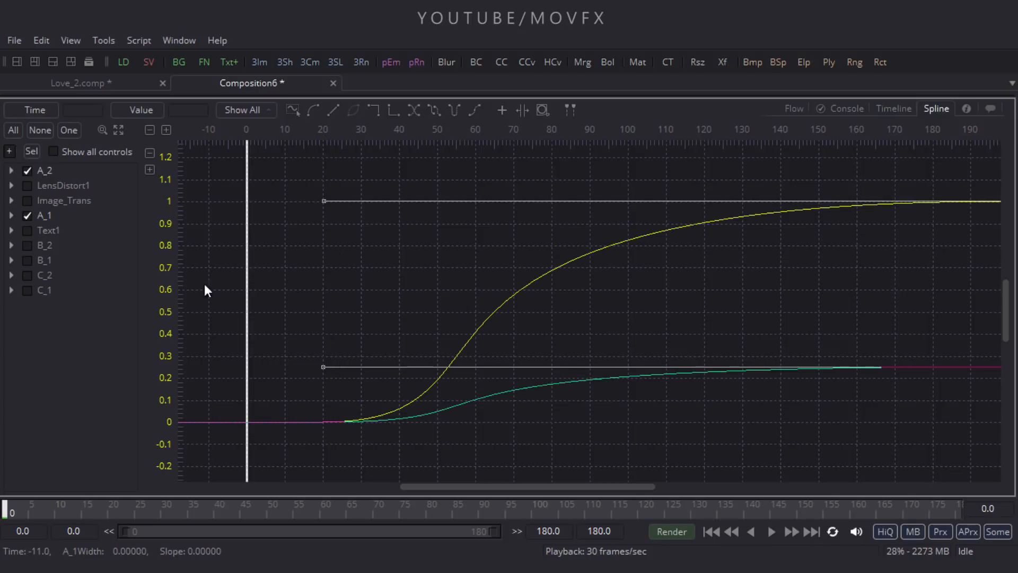
left_click(27, 173)
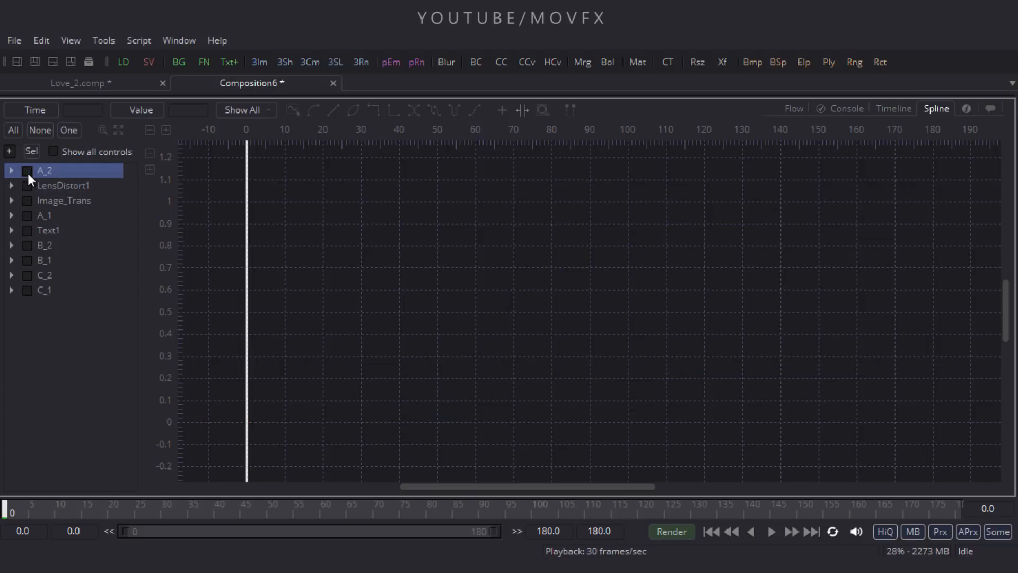
Return to the node flow beside an enlarged viewer and scrub to about frame 62 to preview the staggered layer animation.
left_click(794, 108)
key("F4")
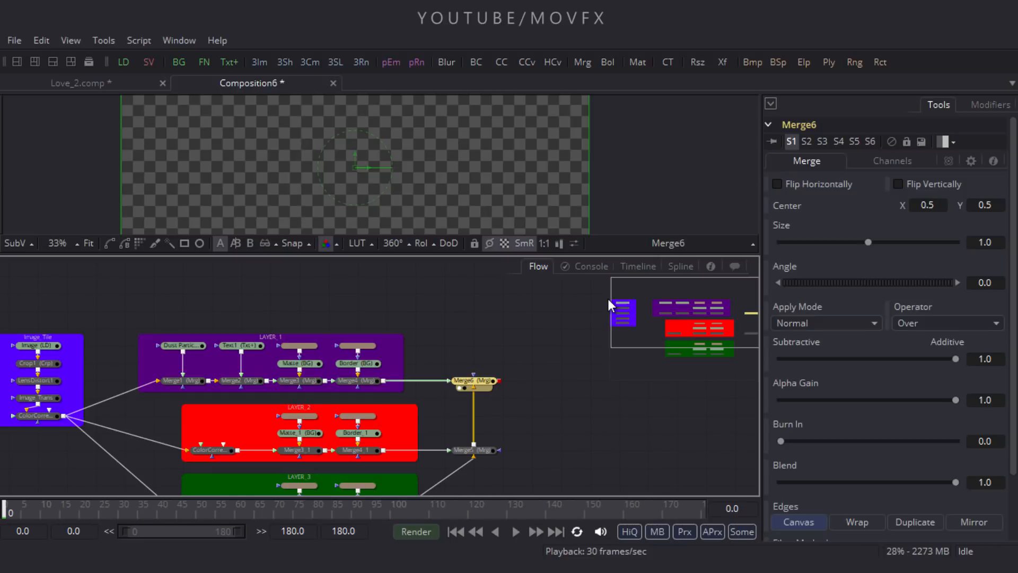
left_click_drag(420, 257, 422, 325)
left_click_drag(59, 515, 247, 517)
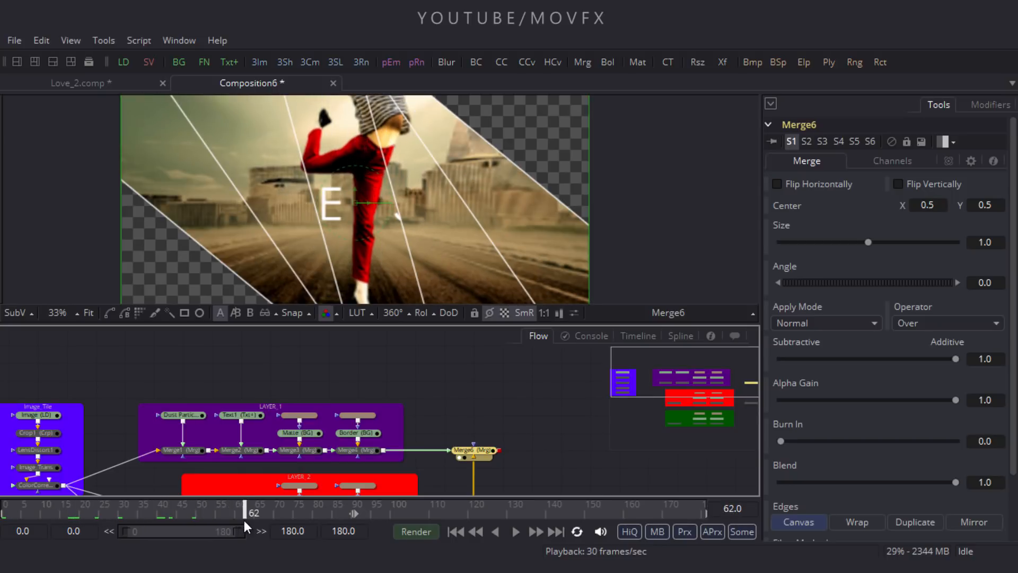
Insert a Shadow node between Merge4_2 and Merge5, place it beneath Merge5 beside LAYER_3, and set its softness to 0.05.
left_click_drag(379, 325, 424, 275)
scroll(492, 316, "up", 3)
left_click_drag(492, 316, 505, 318)
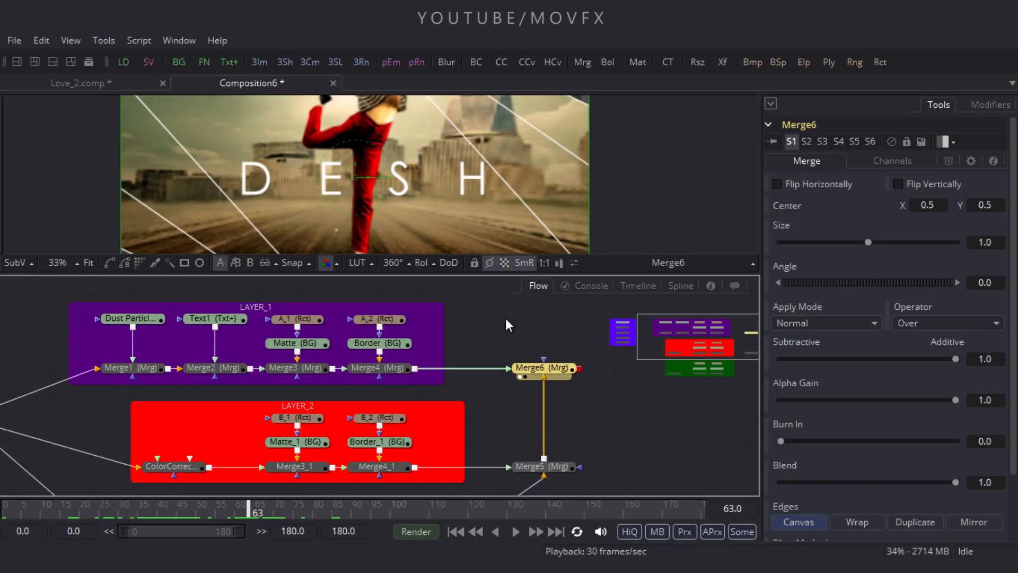
left_click_drag(563, 380, 514, 431)
left_click(514, 432)
left_click_drag(578, 430, 534, 357)
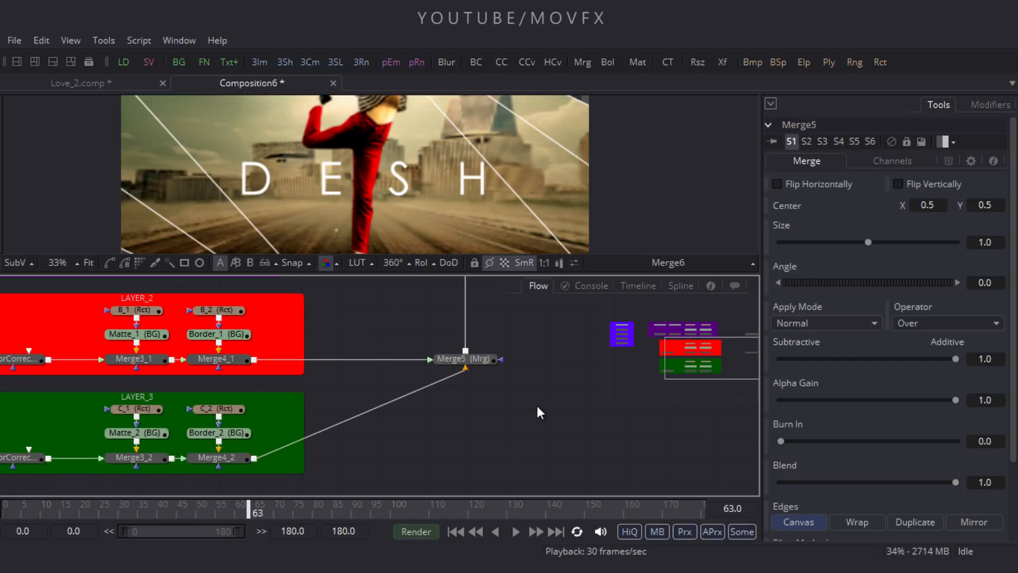
key("shift+space")
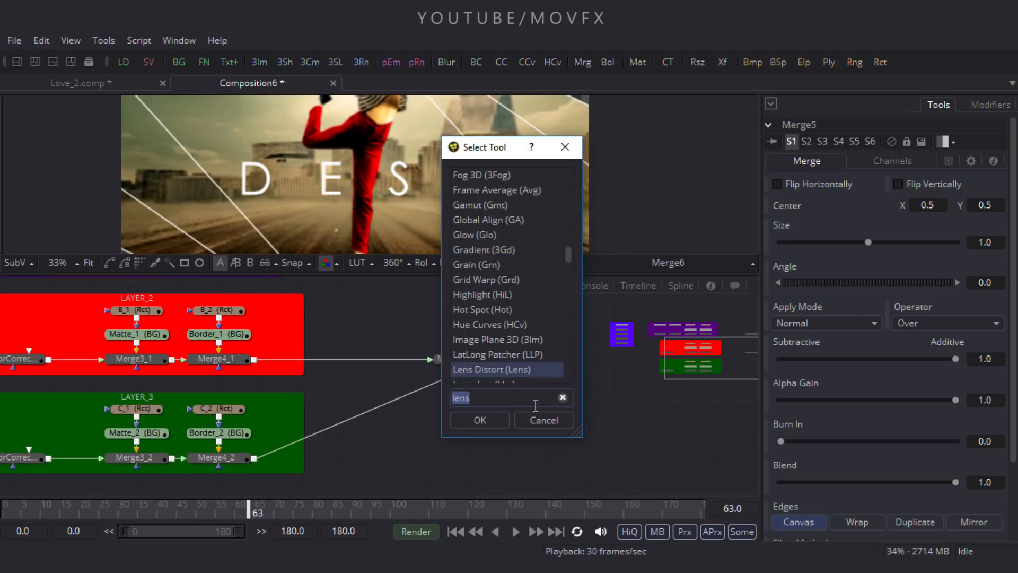
left_click(563, 397)
type("shadow")
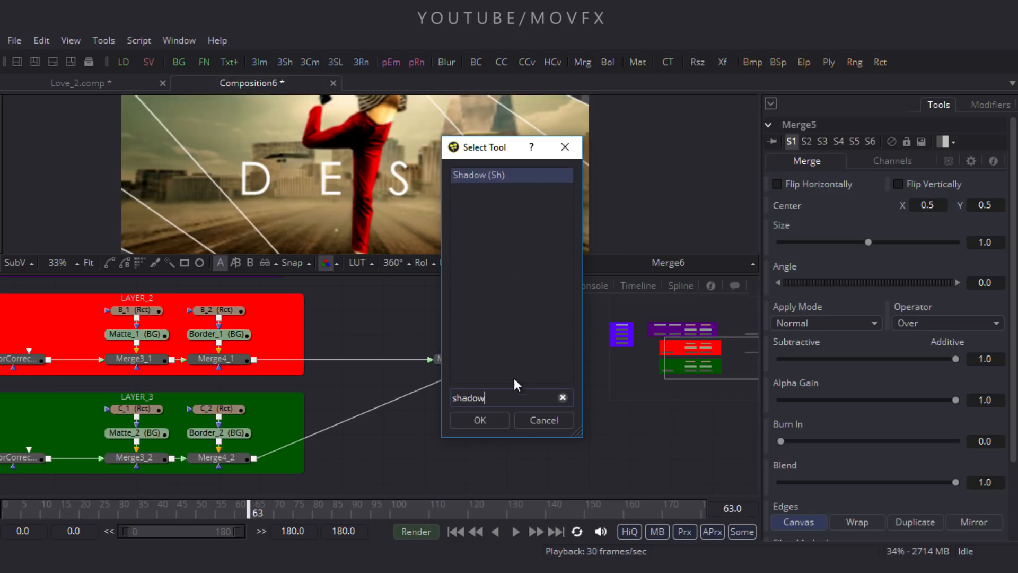
left_click(479, 421)
left_click_drag(545, 392, 425, 465)
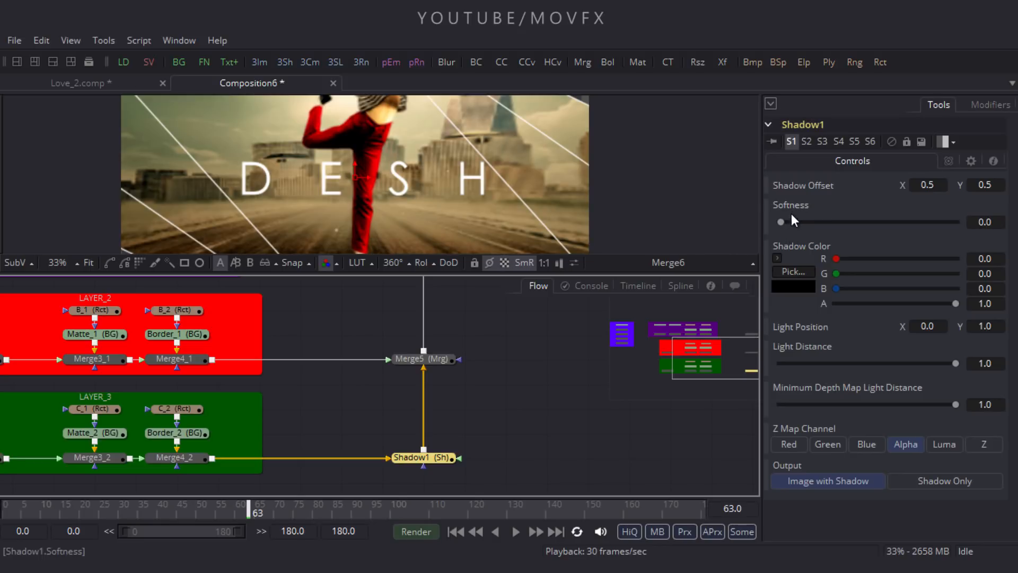
left_click_drag(782, 224, 988, 227)
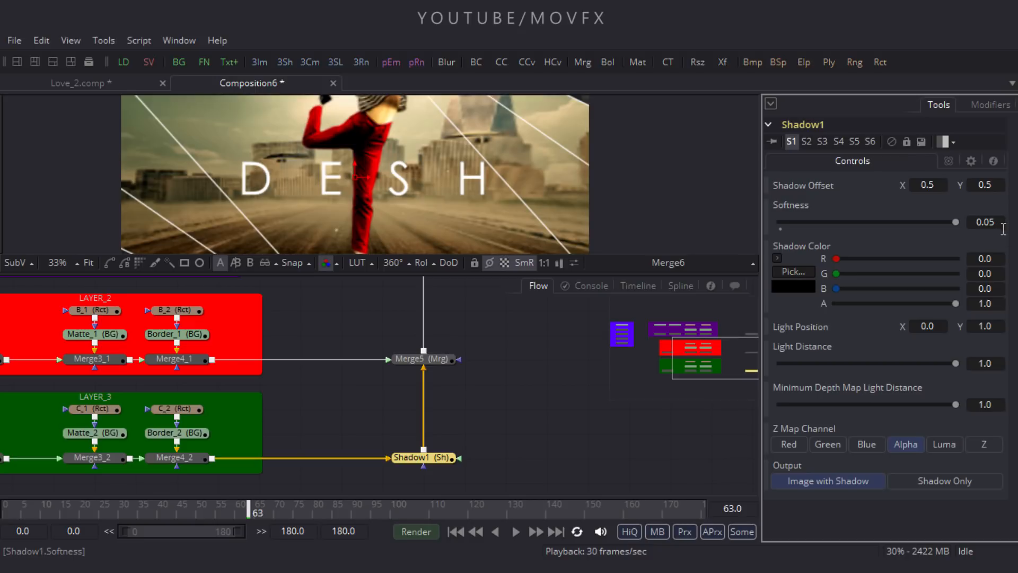
Paste a copy of the Shadow node and insert it into the connection between Merge4_1 and Merge5.
scroll(583, 387, "up", 2)
scroll(509, 403, "down", 1)
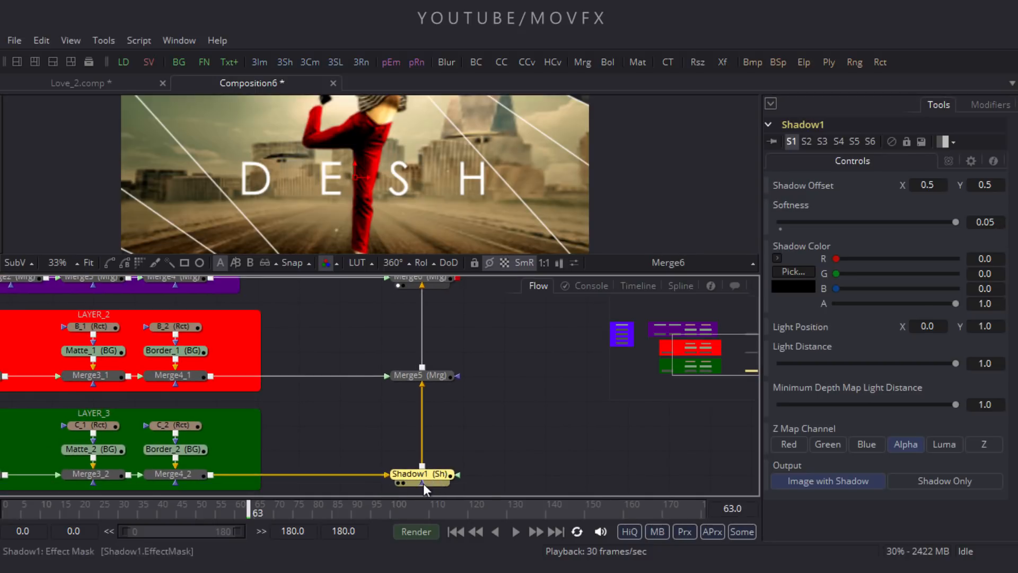
left_click(502, 466)
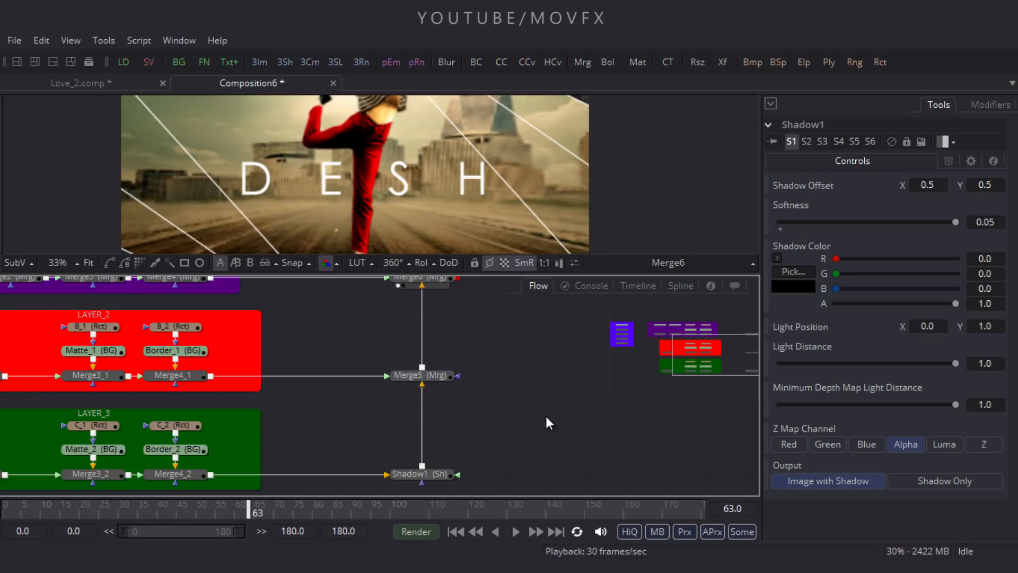
key("ctrl+v")
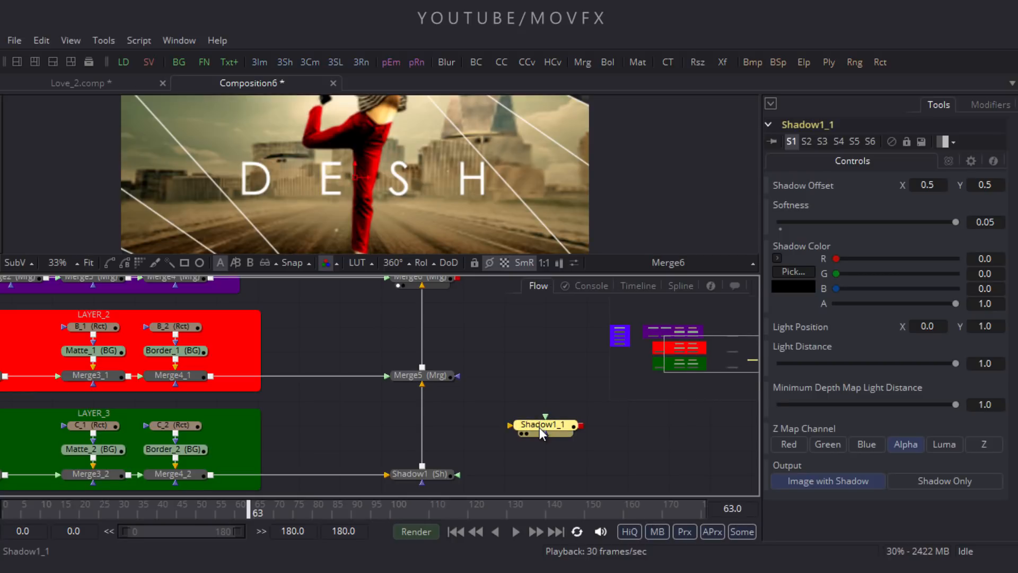
left_click_drag(542, 424, 317, 383)
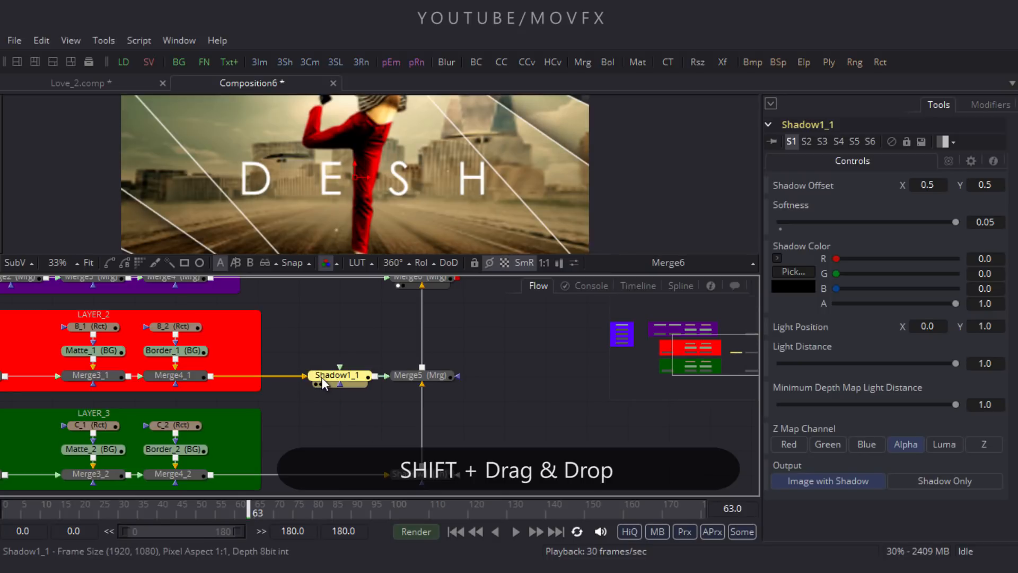
Paste another copy of the Shadow node and insert it between Merge4 and Merge6 beside LAYER_1.
left_click_drag(493, 365, 495, 387)
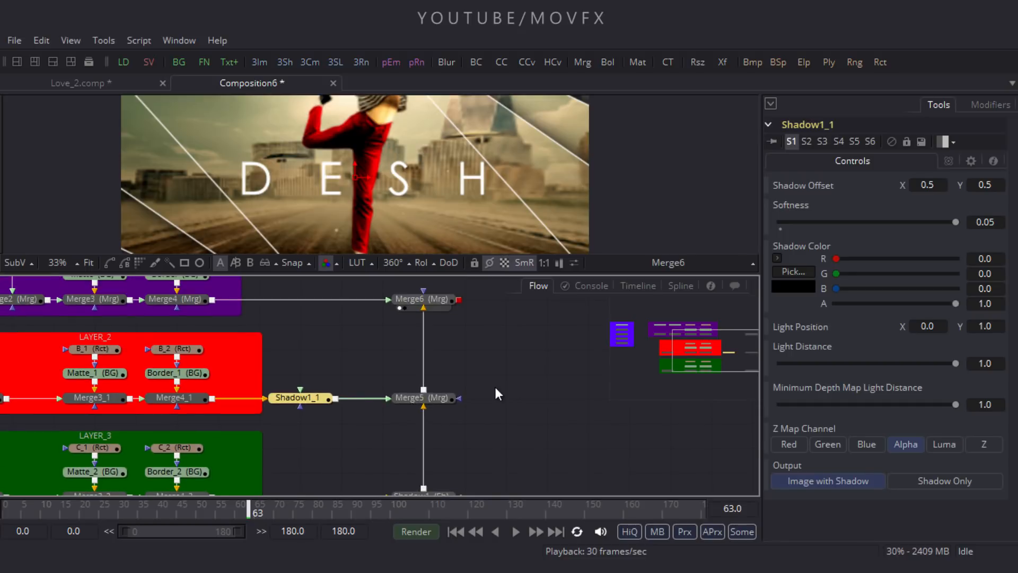
left_click_drag(360, 357, 365, 392)
left_click(338, 375)
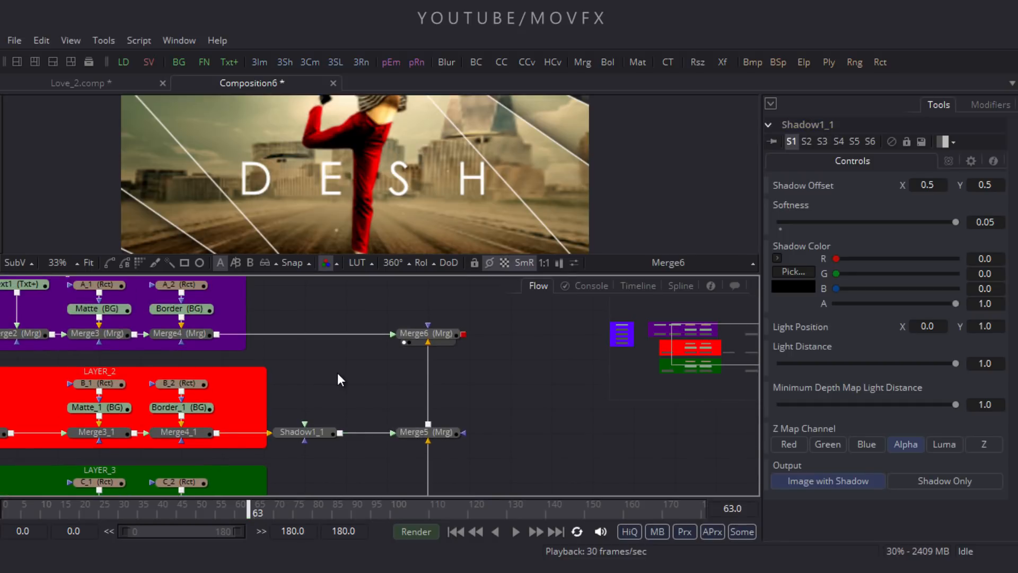
key("ctrl+v")
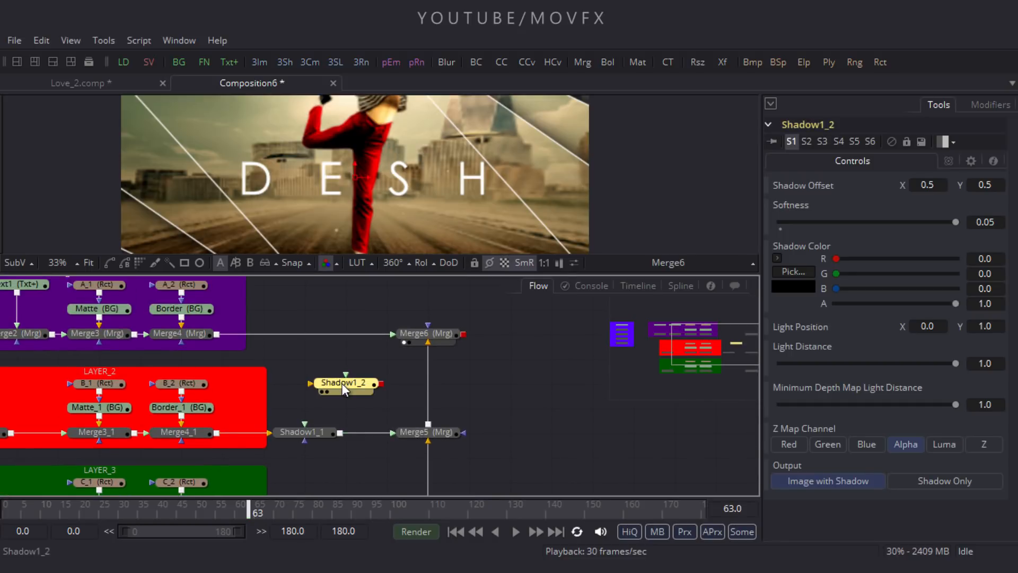
left_click_drag(343, 383, 313, 339)
left_click(519, 362)
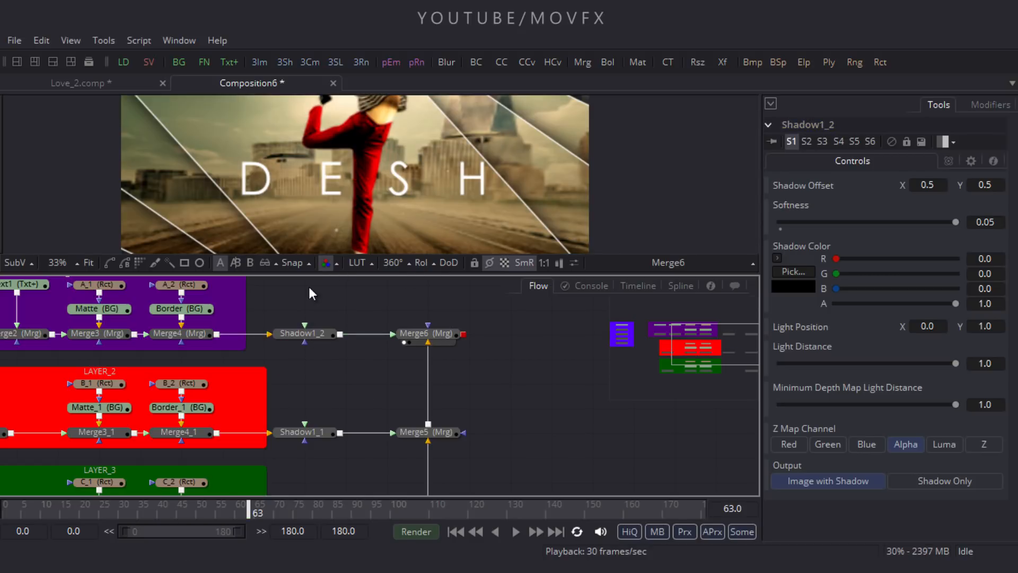
Desaturate LAYER_3 at frame 62 by setting its color corrector's master saturation to 0.
left_click_drag(310, 274, 309, 329)
mouse_move(261, 508)
left_mouse_down()
mouse_move(161, 507)
mouse_move(294, 505)
mouse_move(246, 506)
left_mouse_up()
mouse_move(321, 422)
left_mouse_down()
mouse_move(360, 410)
mouse_move(434, 352)
left_mouse_up()
mouse_move(152, 429)
left_mouse_down()
mouse_move(192, 415)
mouse_move(240, 377)
left_mouse_up()
left_click_drag(195, 424, 228, 406)
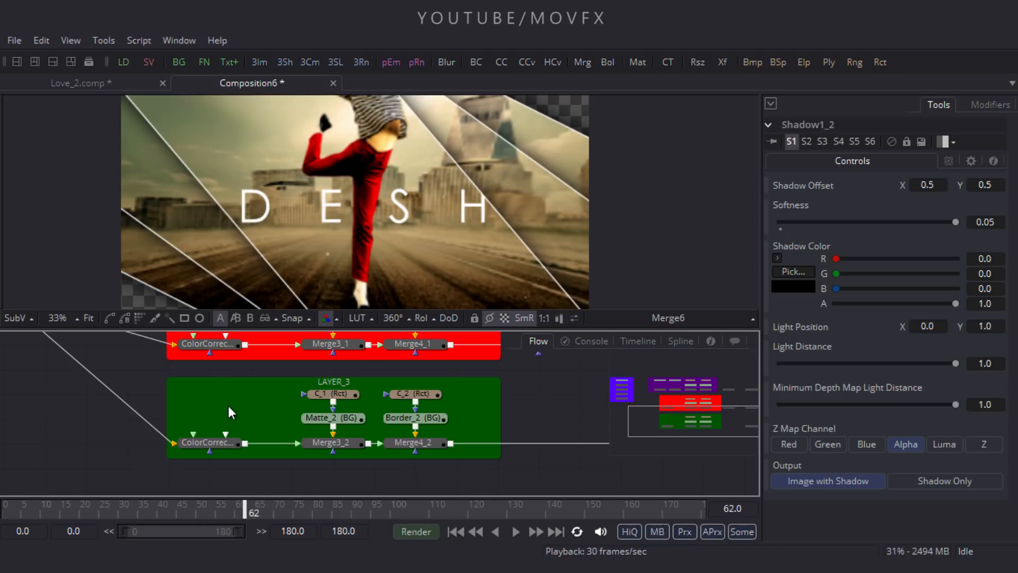
left_click(210, 444)
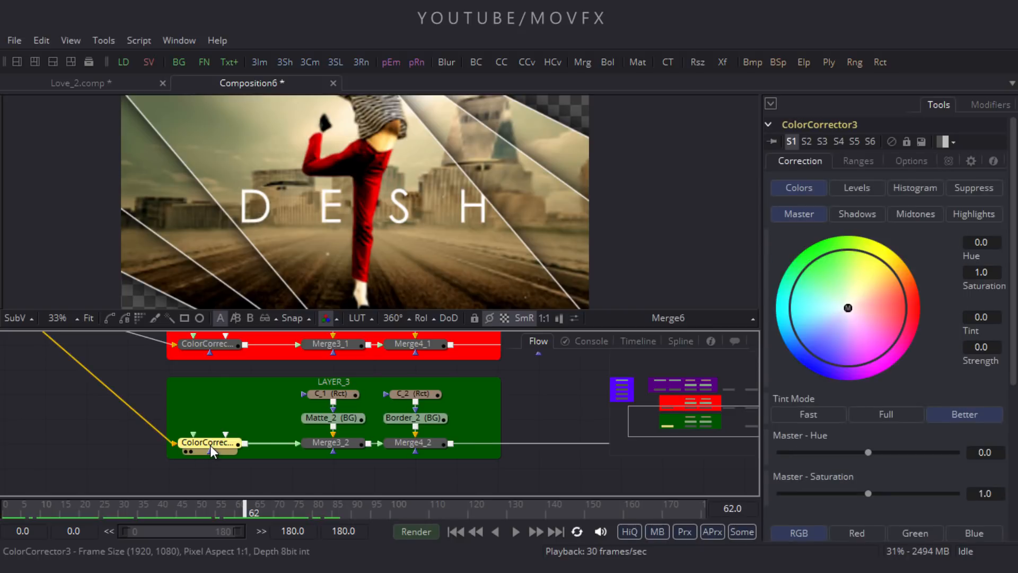
scroll(799, 399, "down", 3)
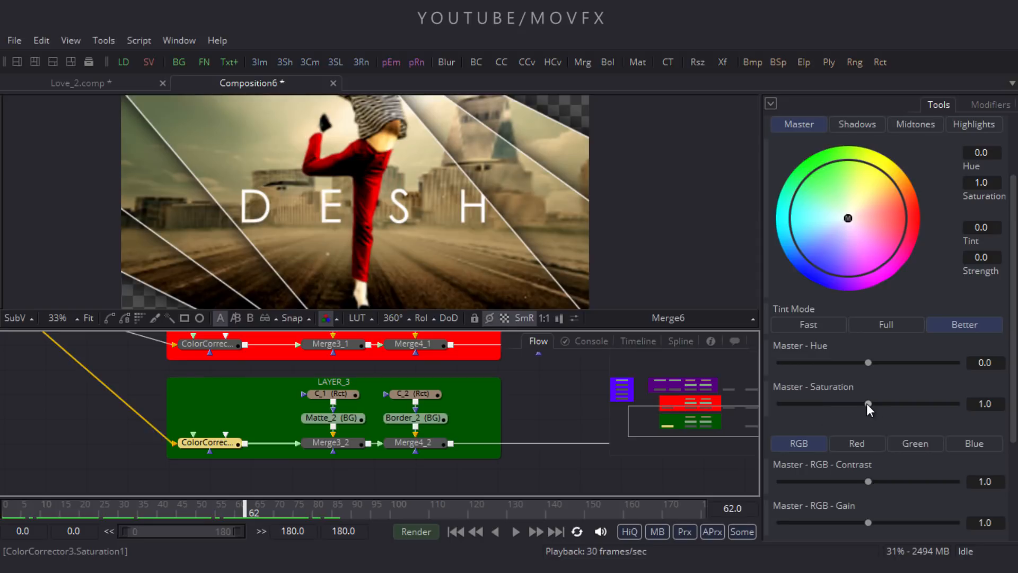
left_click_drag(867, 403, 760, 402)
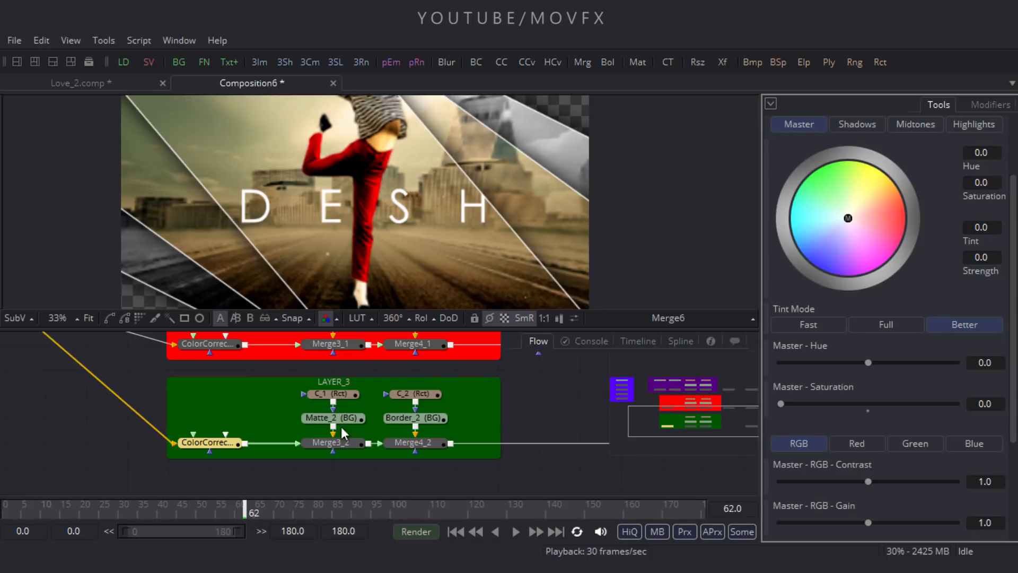
Set the master RGB contrast of LAYER_2's color corrector to 1.5.
left_click_drag(443, 424, 443, 451)
left_click_drag(245, 405, 246, 459)
left_click(209, 425)
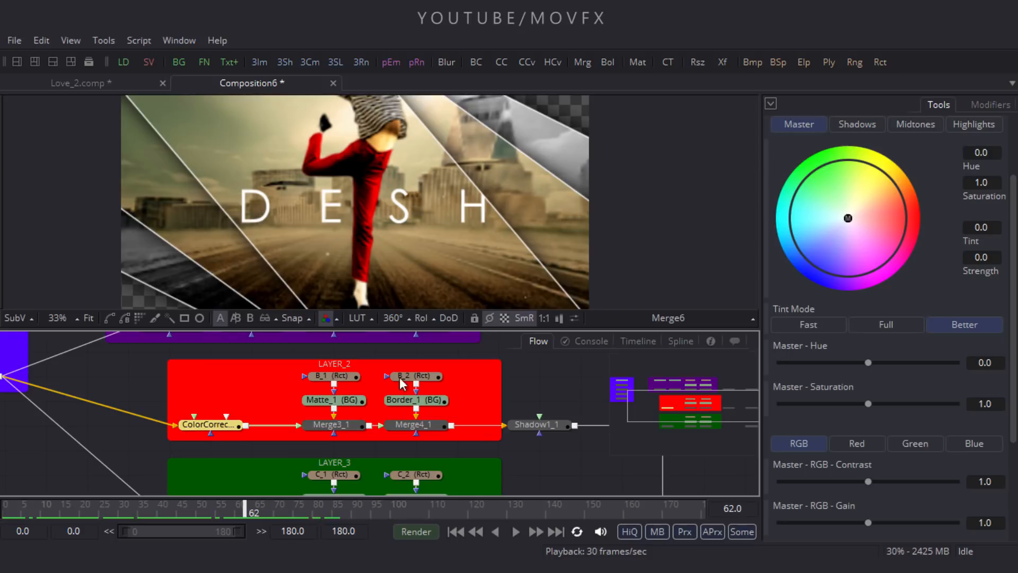
scroll(937, 426, "down", 3)
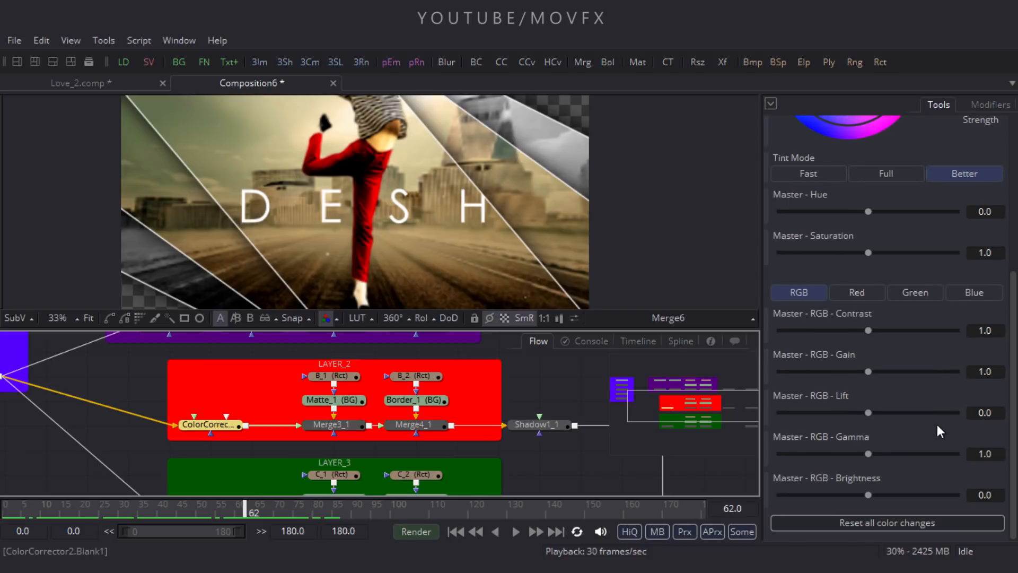
left_click_drag(869, 331, 881, 330)
left_click(979, 333)
type("1.5")
key("Tab")
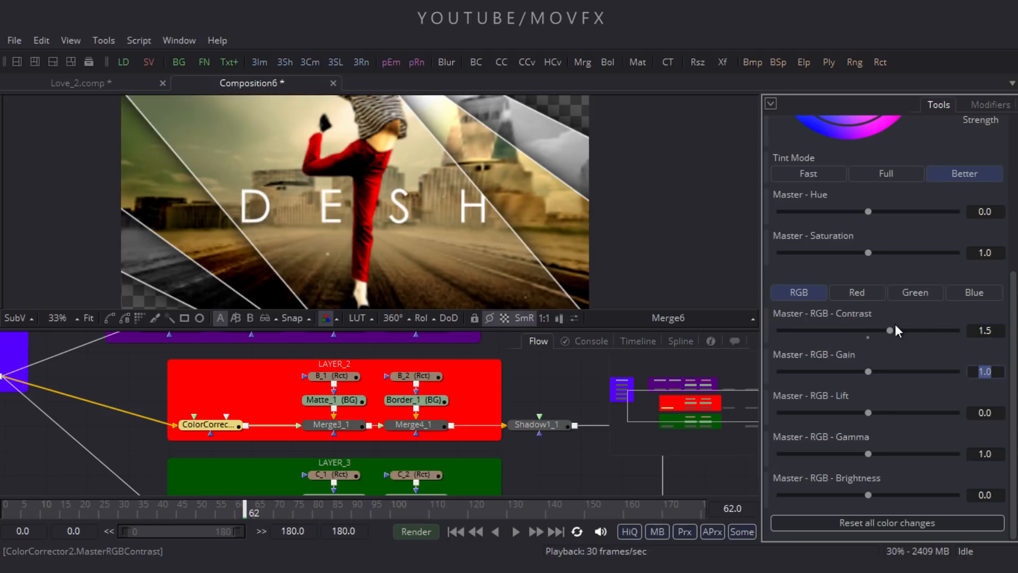
left_click(540, 380)
Enlarge the viewer and scrub to frame 49 to preview the color-corrected layers with the image fitted.
left_click_drag(503, 330, 503, 352)
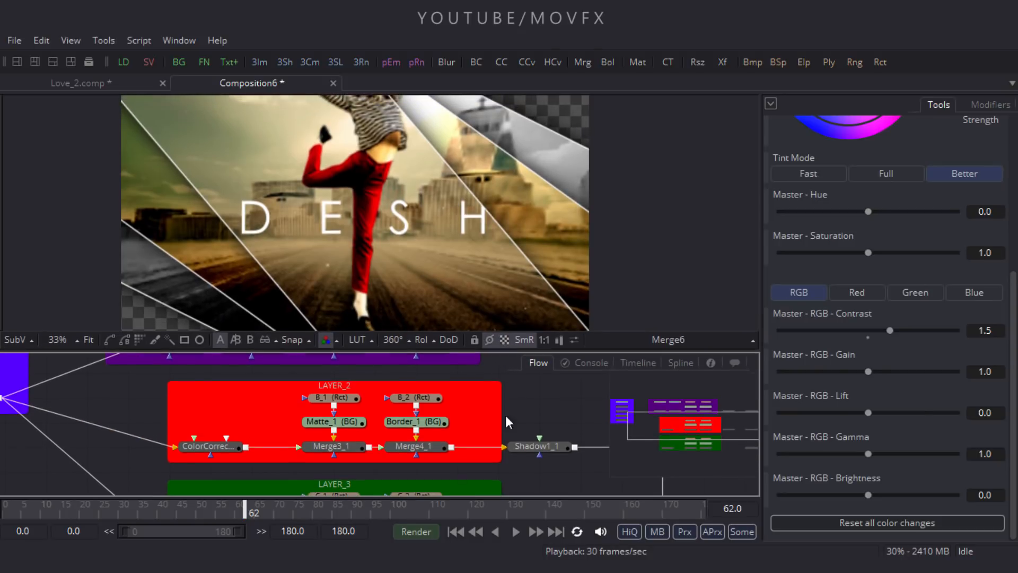
left_click_drag(377, 511, 194, 512)
scroll(540, 421, "down", 2)
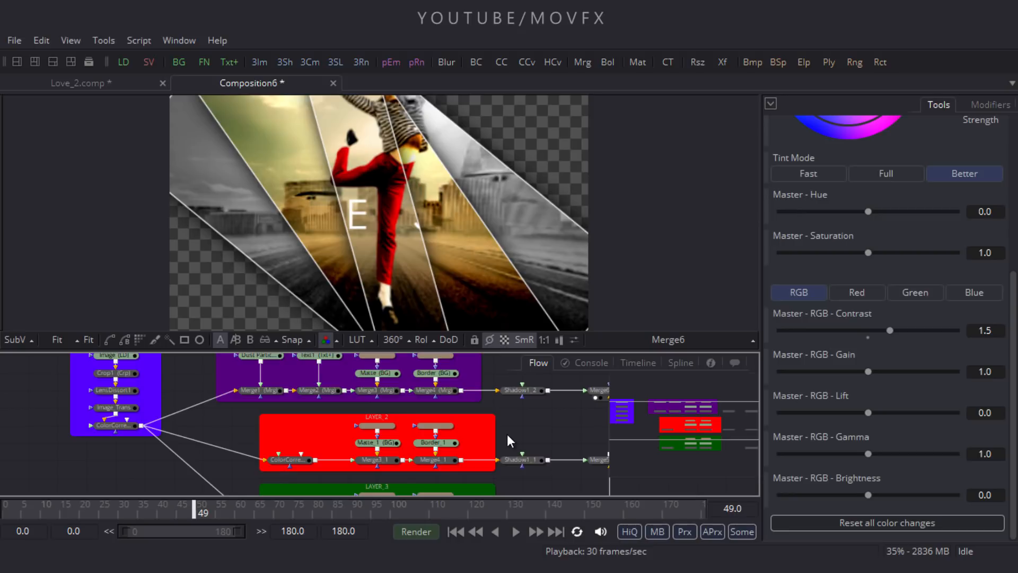
Add a Merge node above the layer rows in the enlarged flow, using Image_Tile's color corrector output as its background.
key("F4")
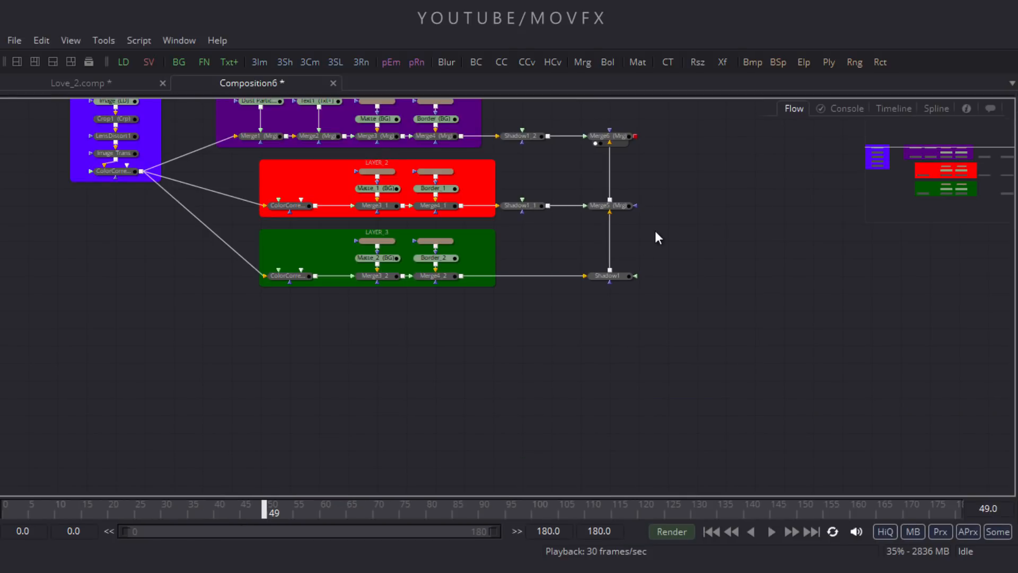
left_click_drag(655, 232, 667, 377)
scroll(605, 311, "up", 2)
left_click_drag(500, 305, 657, 340)
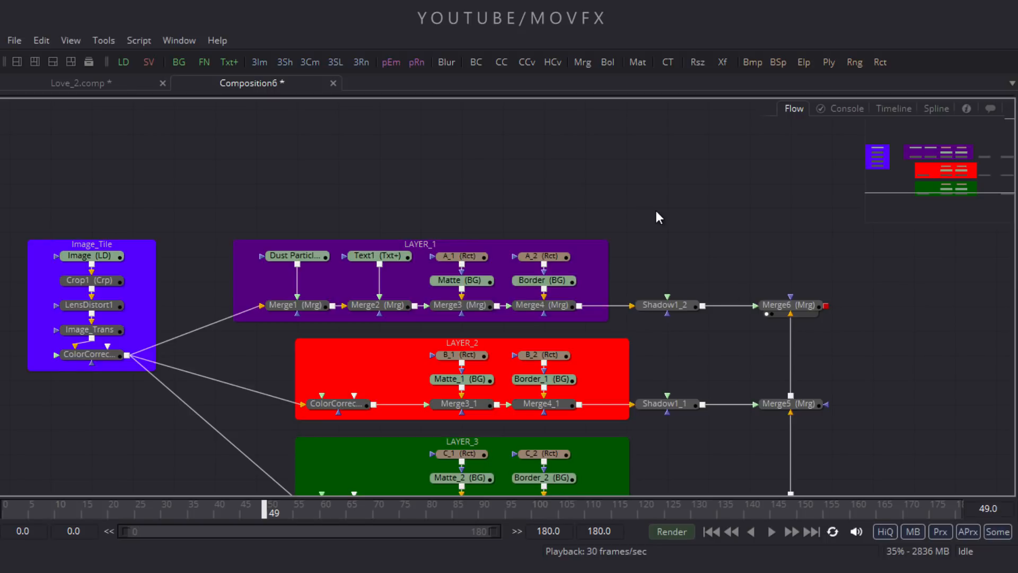
left_click(582, 62)
left_click_drag(662, 202, 127, 355)
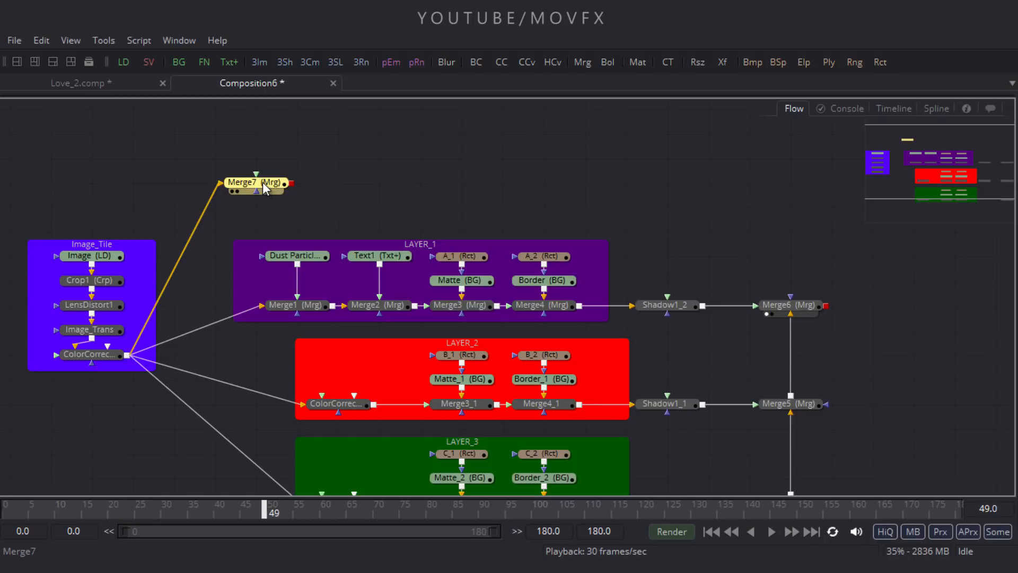
Place the new merge directly above Merge6 and route its background connection horizontally over LAYER_1 from a bend above Image_Tile.
left_click_drag(263, 188, 673, 164)
left_click_drag(542, 187, 124, 213)
left_click_drag(669, 161, 788, 208)
left_click_drag(860, 279, 656, 279)
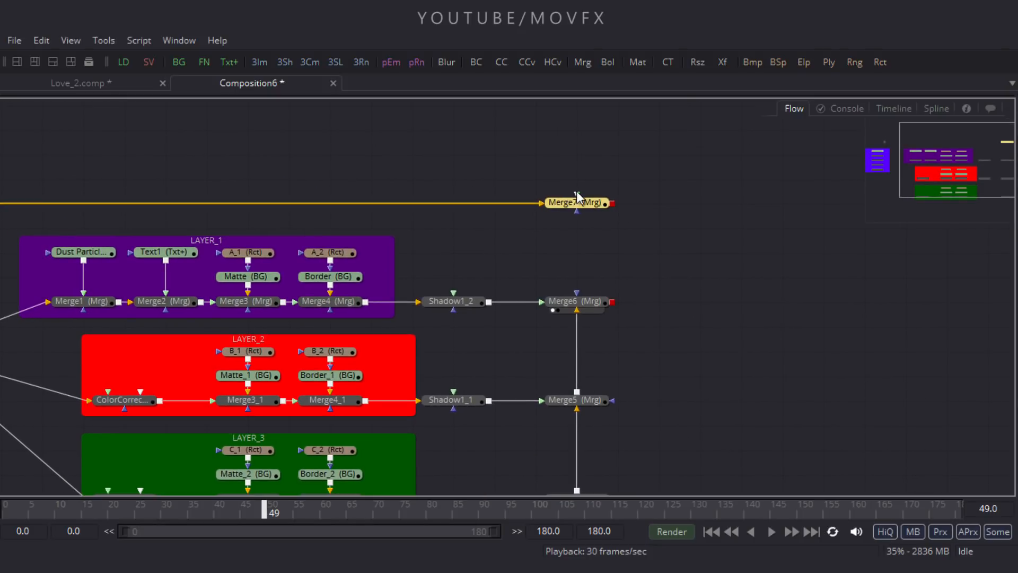
Wire Merge6 to the foreground input of the new merge above it and bring back the viewer beside the flow.
mouse_move(576, 194)
left_mouse_down()
mouse_move(659, 159)
mouse_move(652, 220)
mouse_move(586, 297)
mouse_move(594, 301)
left_mouse_up()
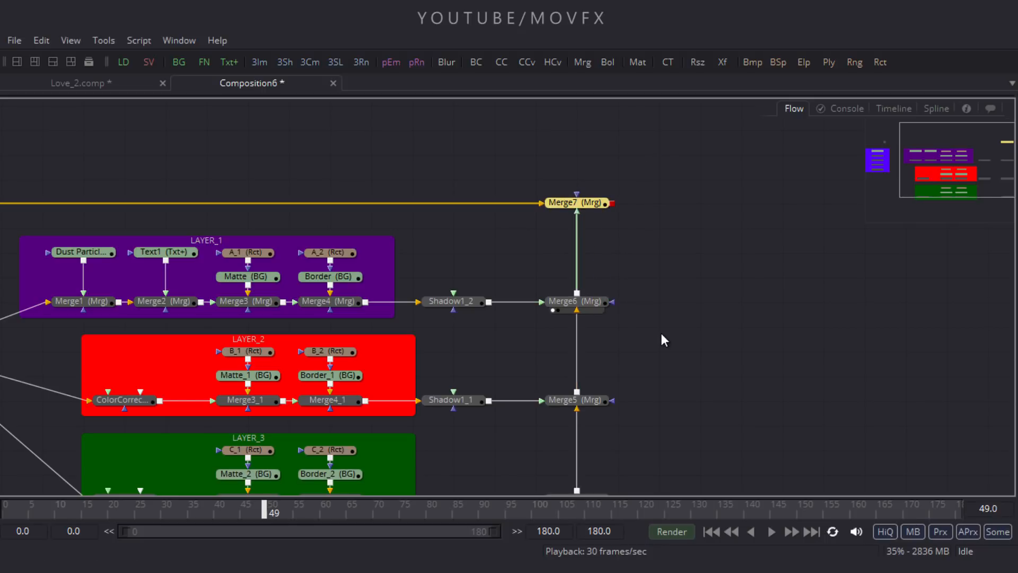
key("F4")
left_click_drag(535, 428, 385, 392)
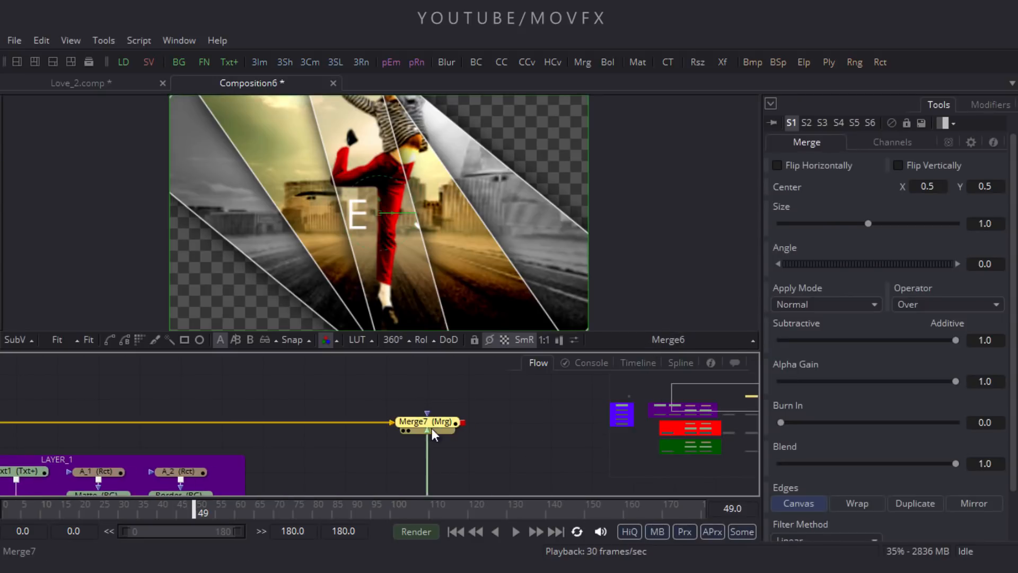
Display the new merge above Merge6 in the viewer.
key("1")
left_click_drag(493, 429, 519, 404)
left_click(509, 426)
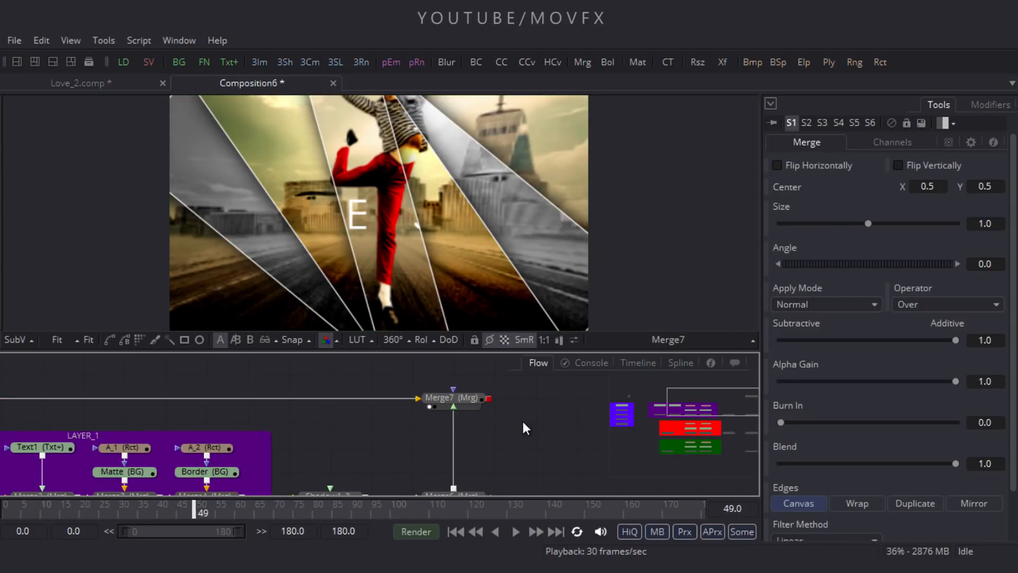
Add a Directional Blur node and insert it on the background connection leading into Merge7.
key("ctrl+space")
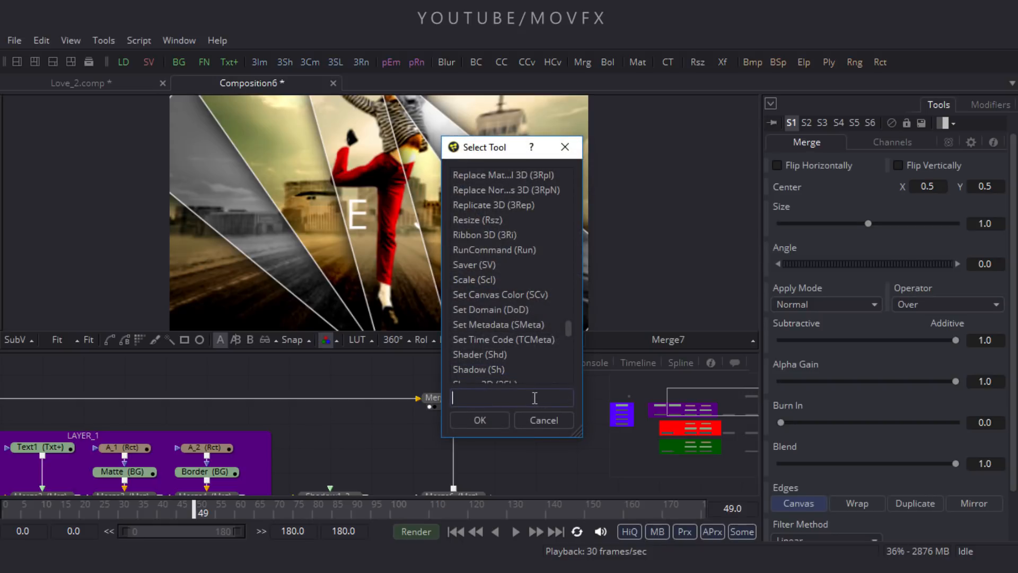
type("dire")
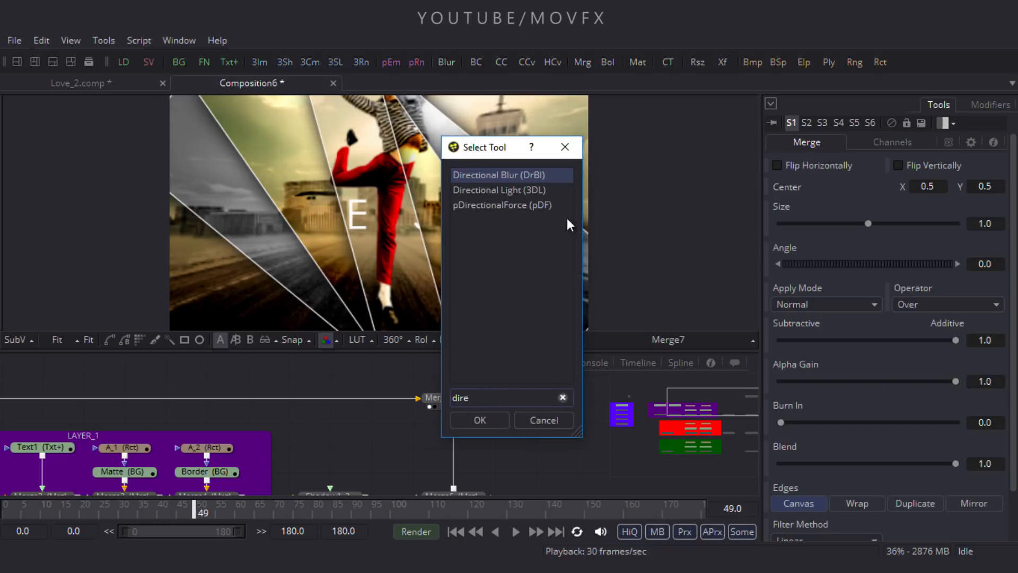
left_click(479, 420)
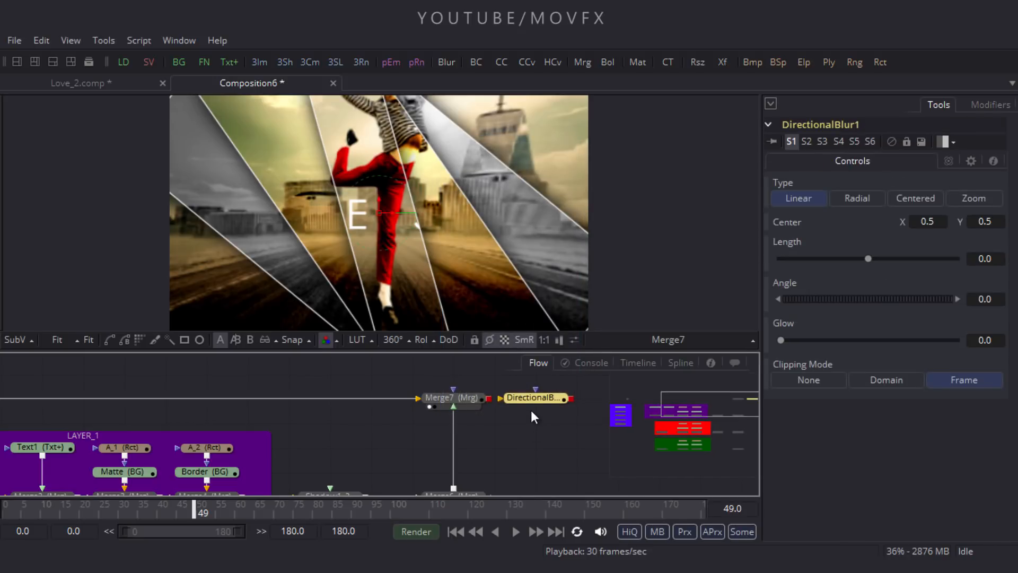
left_click_drag(533, 399, 327, 396)
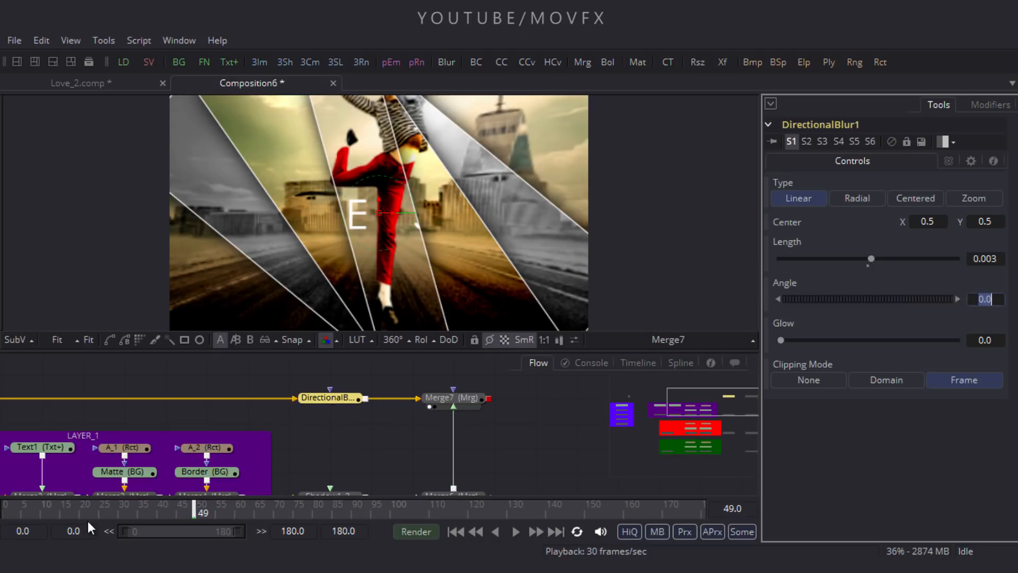
Go to frame 0 and set the directional blur's length to 0.02.
left_click_drag(87, 521, 4, 517)
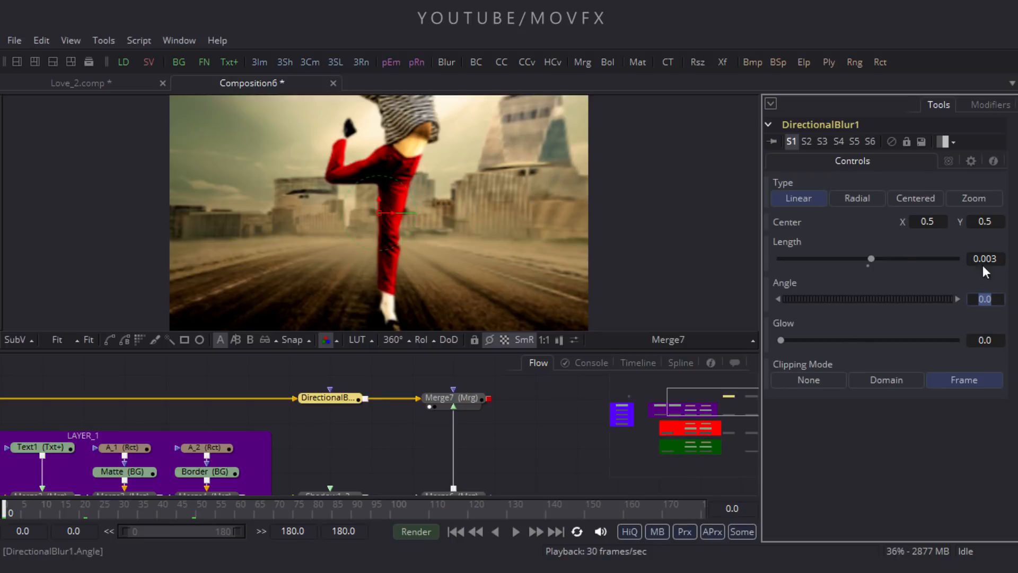
left_click_drag(873, 257, 887, 260)
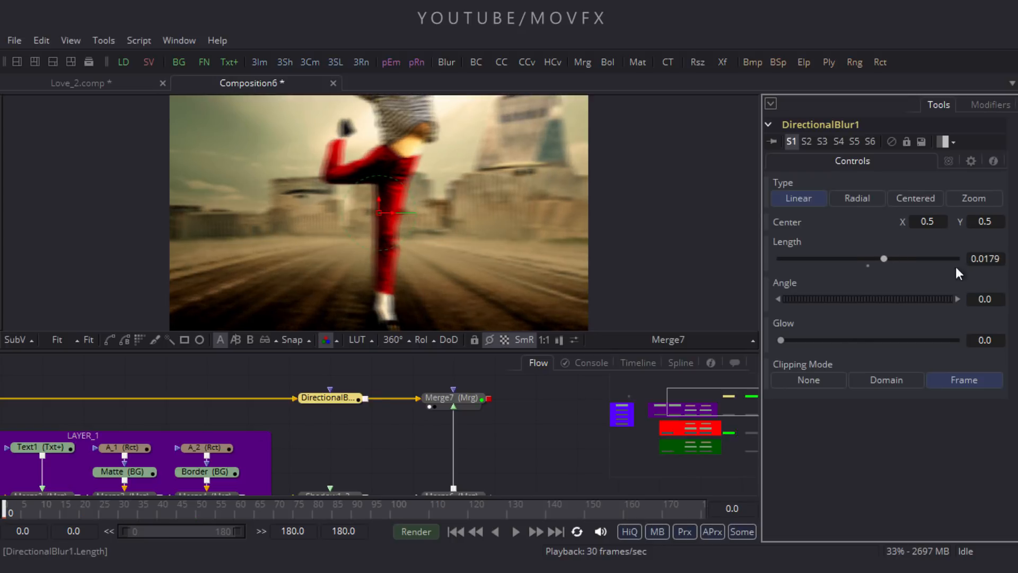
left_click(986, 259)
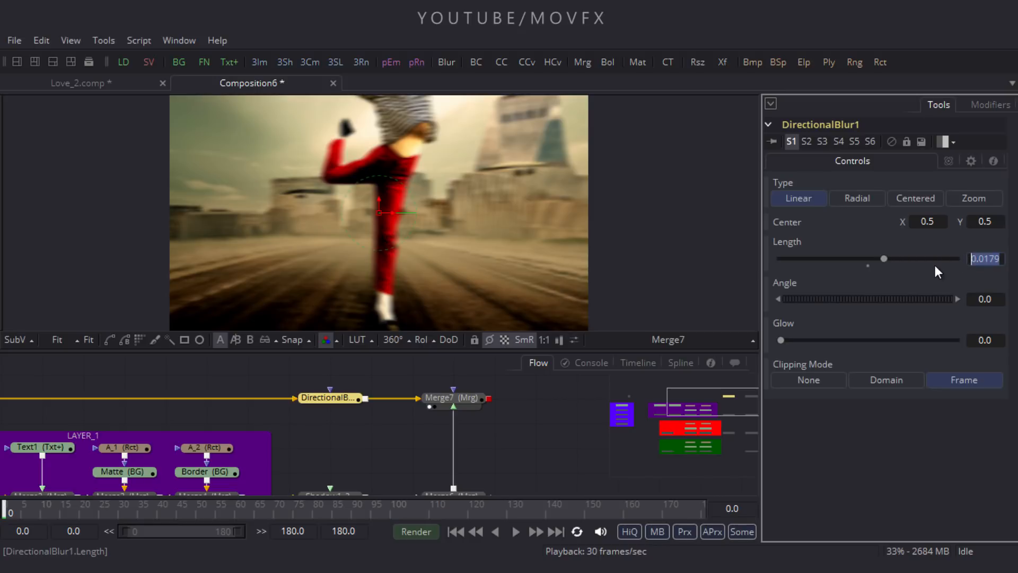
type("0.02")
key("Tab")
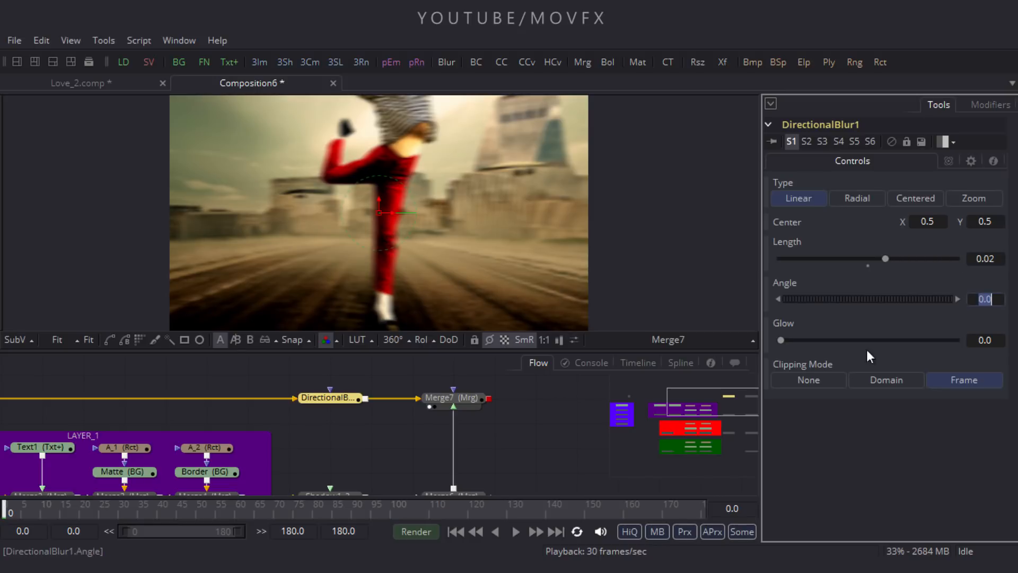
left_click(539, 423)
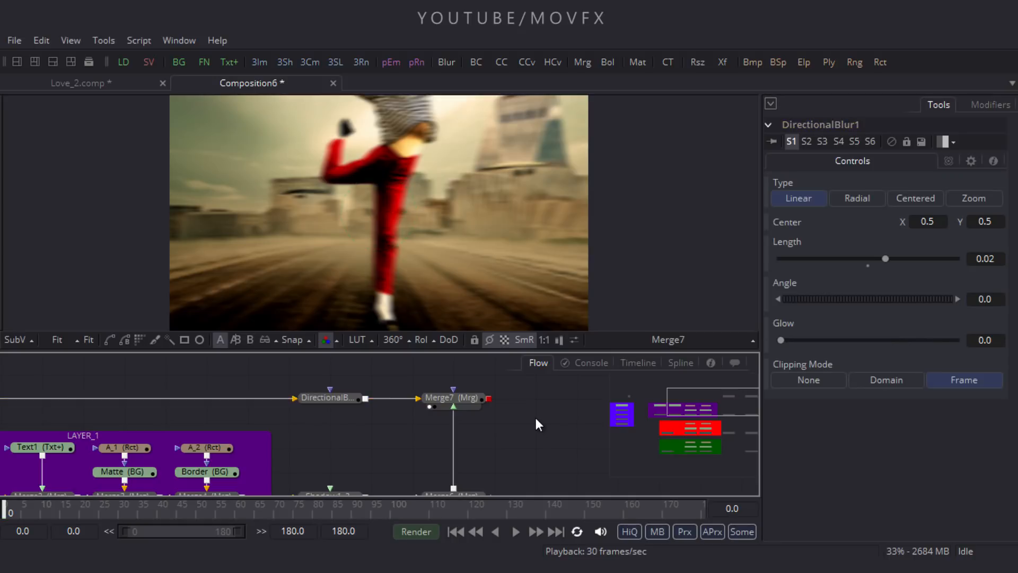
Move the directional blur node further upstream along the background connection, directly above A_2 in LAYER_1.
left_click(336, 408)
left_click_drag(332, 402, 210, 399)
left_click(196, 399)
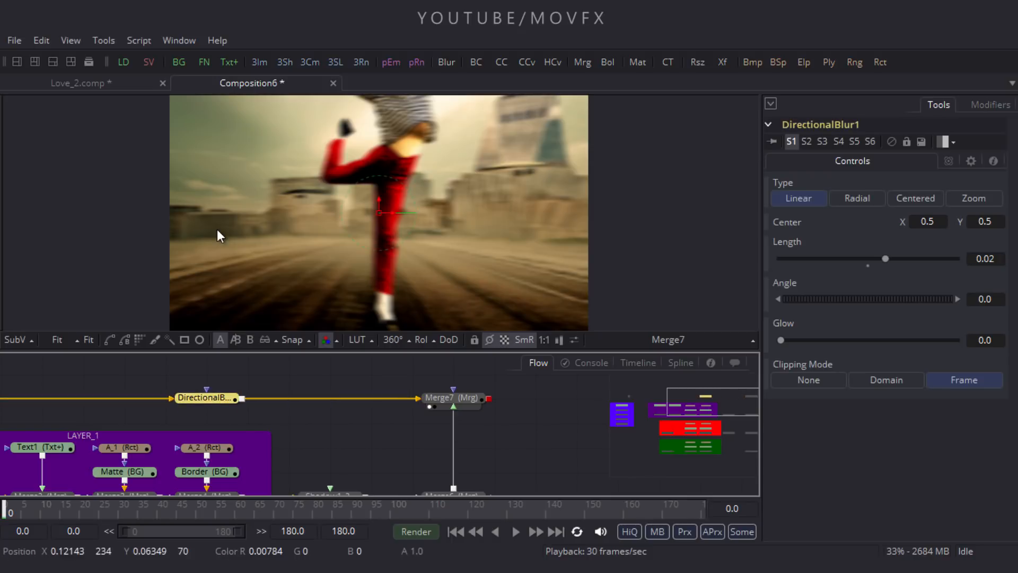
Insert a Color Corrector between the directional blur and Merge7 and set its master saturation to 0.5.
left_click(103, 41)
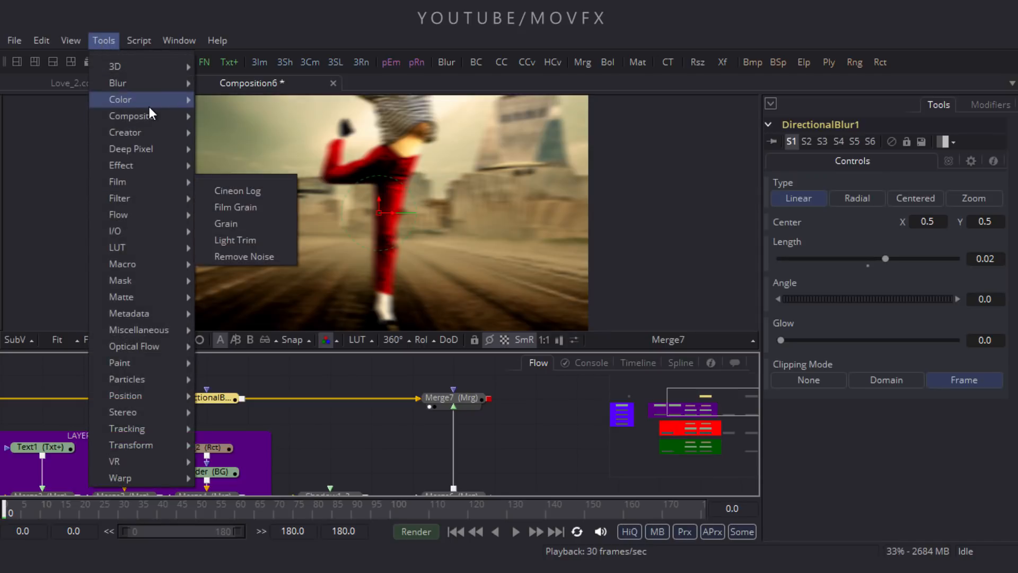
mouse_move(132, 101)
left_click(259, 161)
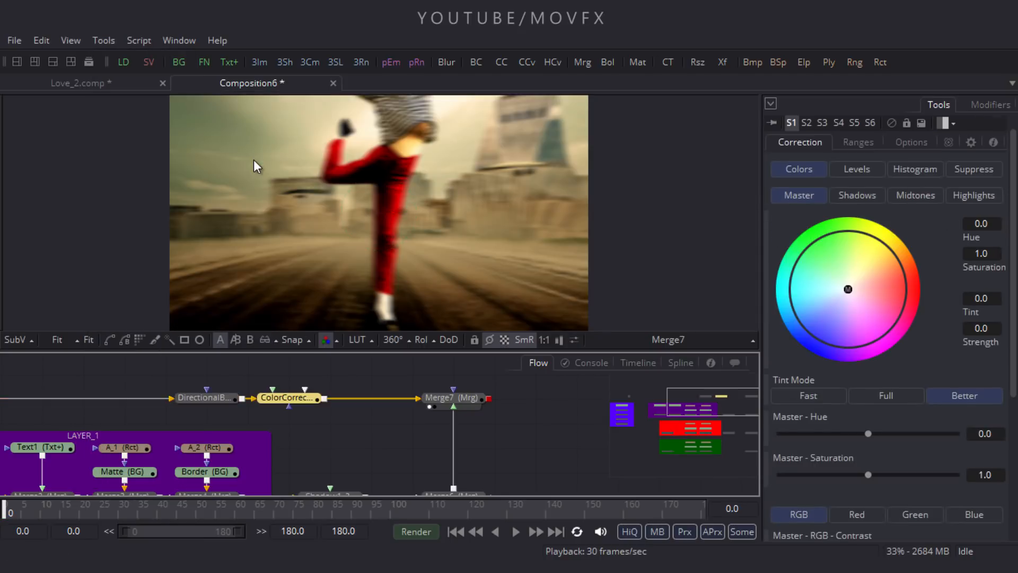
left_click(273, 398)
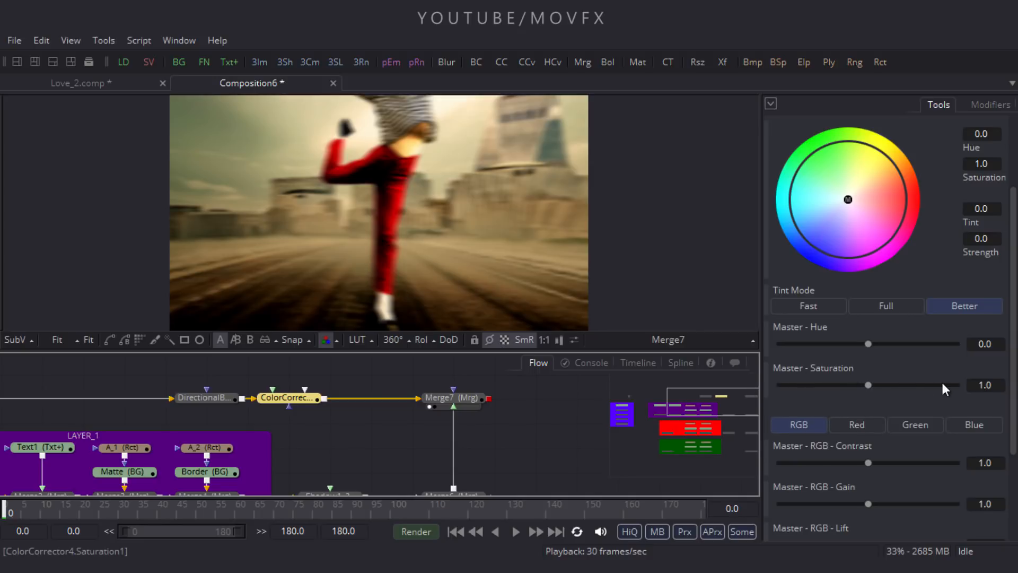
left_click(1001, 383)
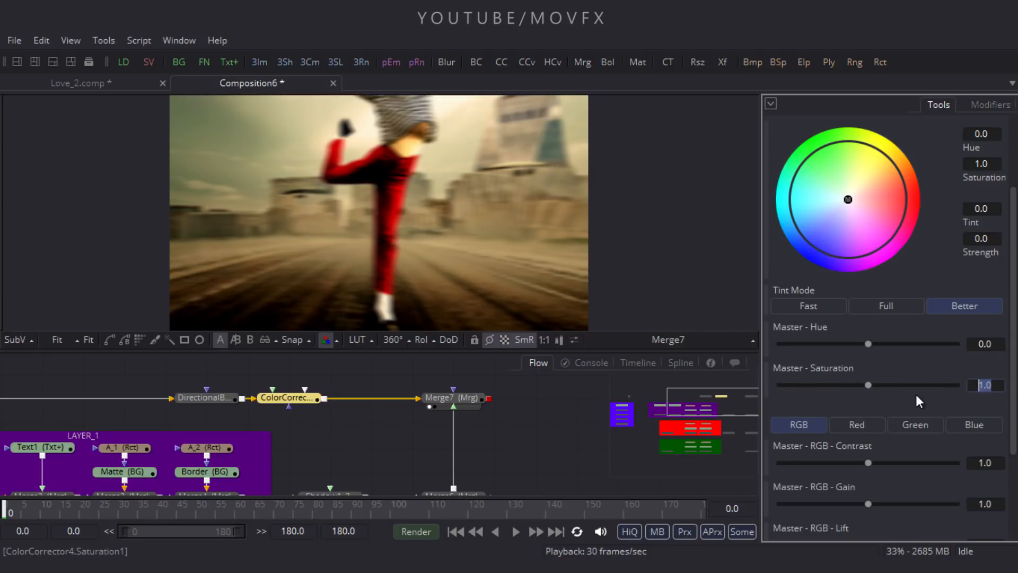
key("BackSpace")
type(".5")
key("Return")
Add a Background node, rename it Black and place it directly above Merge7 in the flow.
left_click_drag(526, 444, 395, 433)
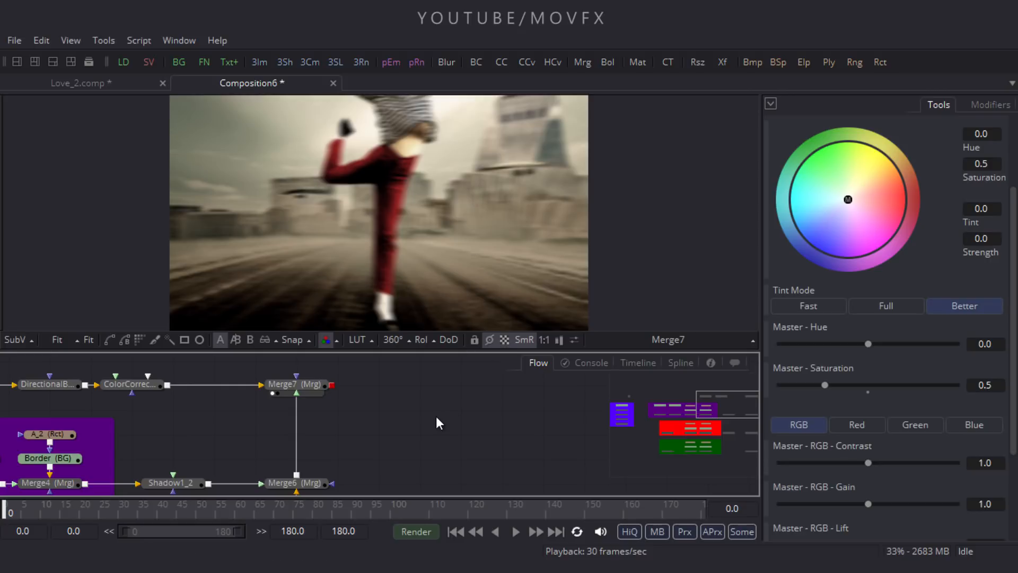
left_click(179, 63)
left_click_drag(379, 433, 420, 409)
key("F2")
key("BackSpace")
type("Black")
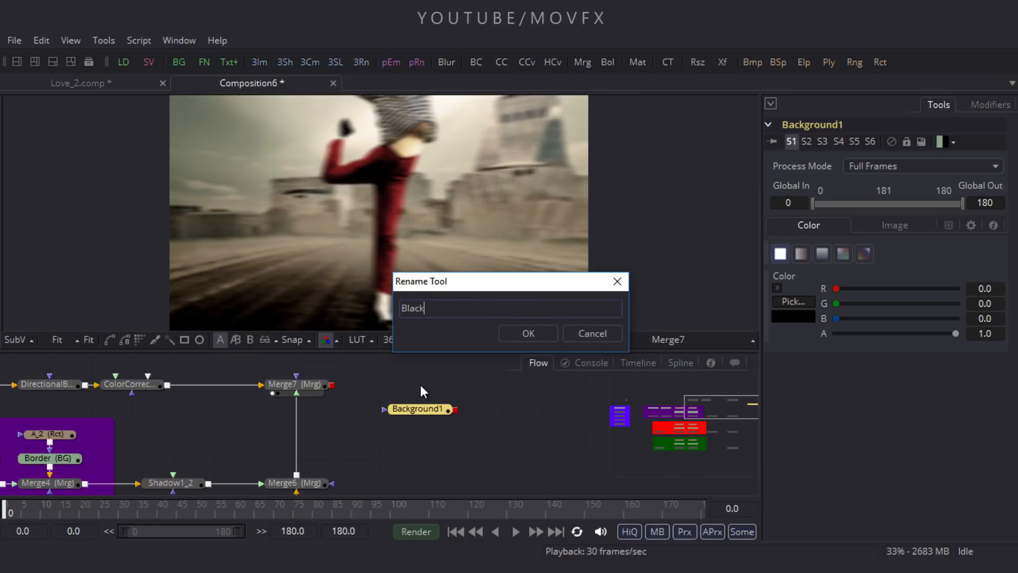
left_click(531, 334)
left_click_drag(418, 405, 377, 381)
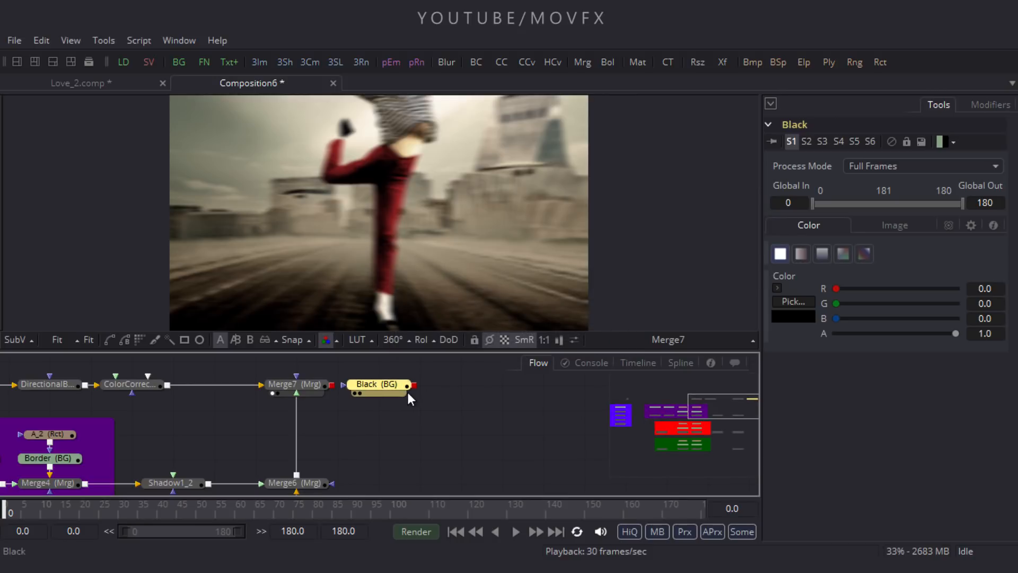
left_click_drag(450, 388, 453, 412)
scroll(300, 384, "up", 3)
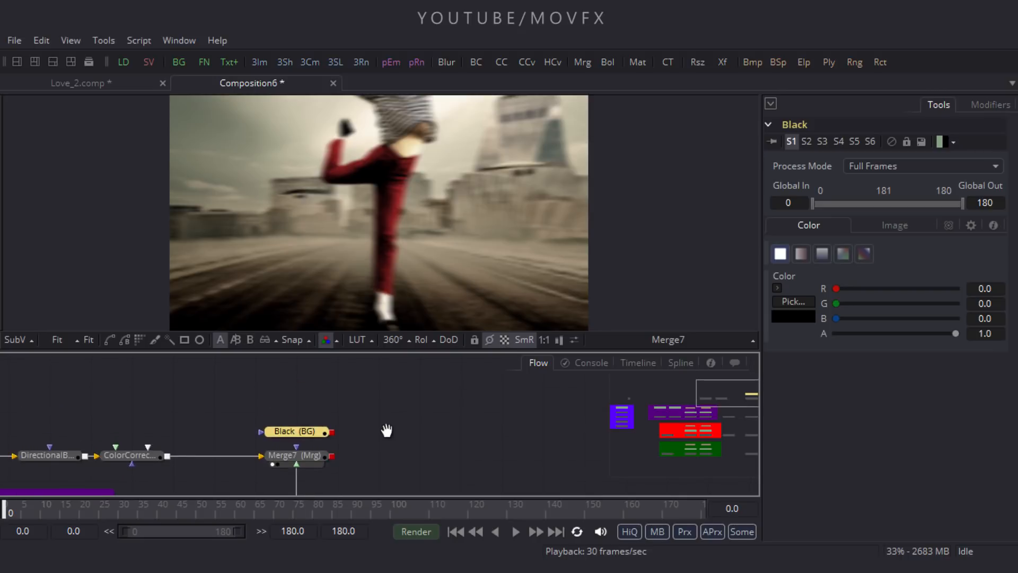
Add a rectangle mask to the Black background and enlarge it to a width of about 1.11 and a height of about 0.81.
left_click(184, 339)
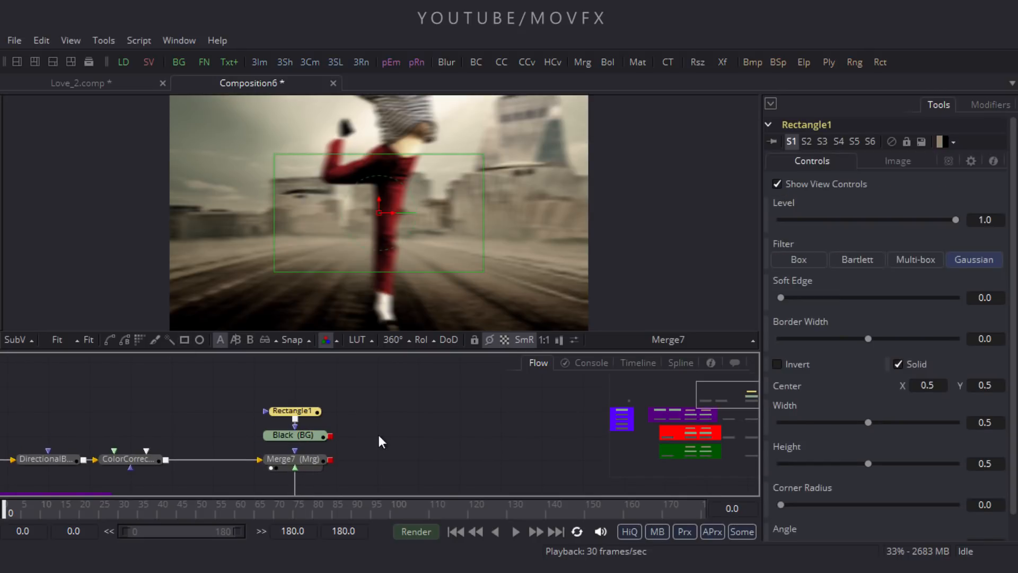
mouse_move(613, 234)
left_mouse_down()
mouse_move(624, 224)
mouse_move(610, 225)
left_mouse_up()
left_click_drag(542, 271, 543, 308)
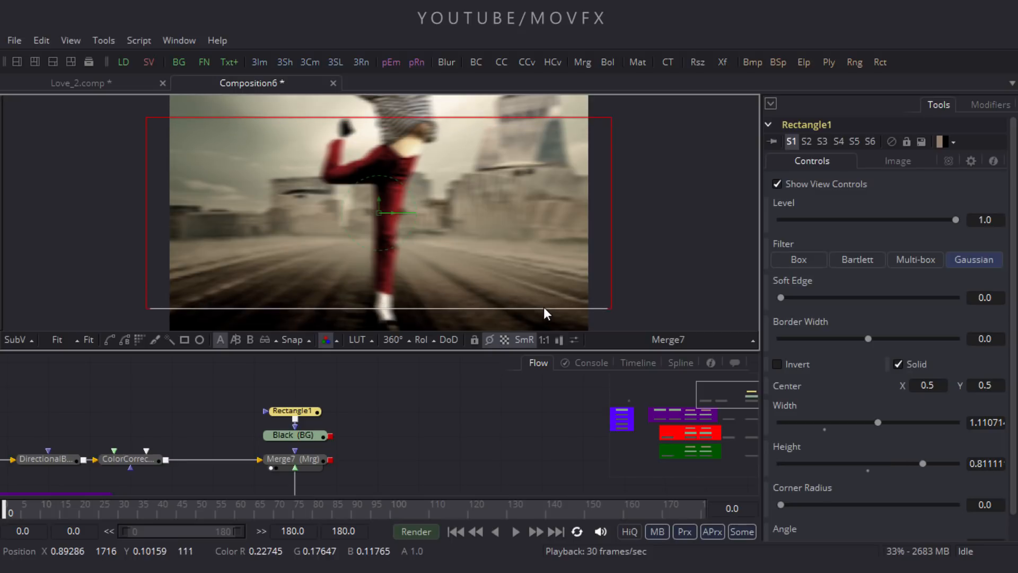
left_click(456, 430)
Add a Merge node with Black as foreground and Merge7 as background, and show it in the viewer.
scroll(444, 392, "down", 3)
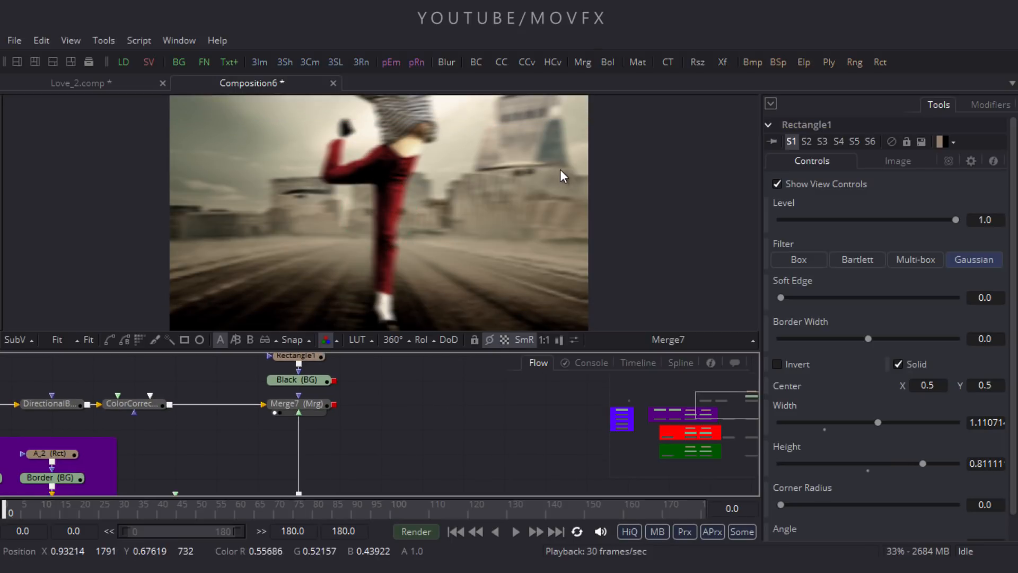
left_click(583, 62)
left_click_drag(463, 395, 312, 388)
left_click_drag(422, 378, 314, 412)
left_click(424, 390)
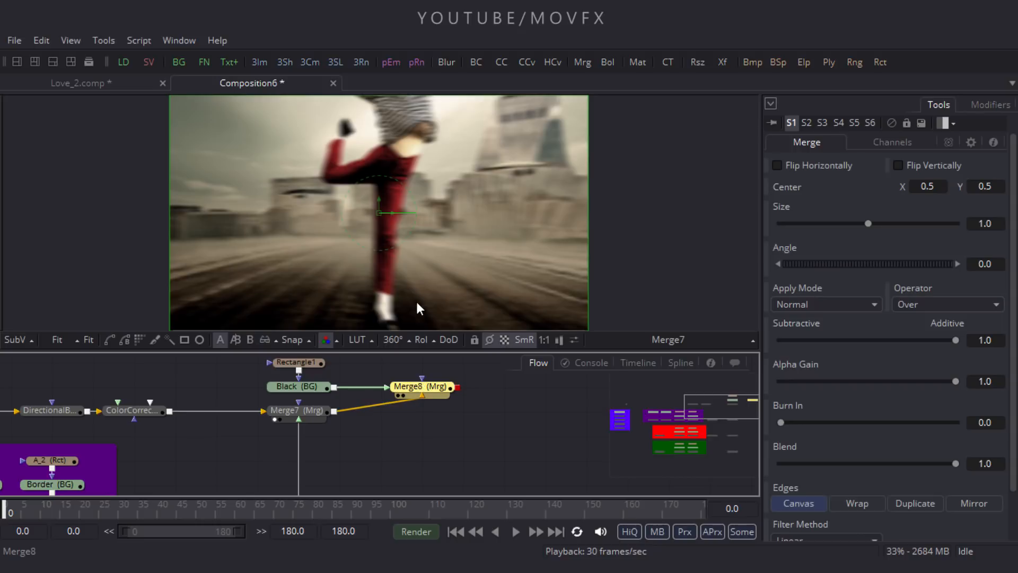
key("1")
Invert the rectangle mask to form letterbox bars and preview the result at frame 138.
left_click(297, 361)
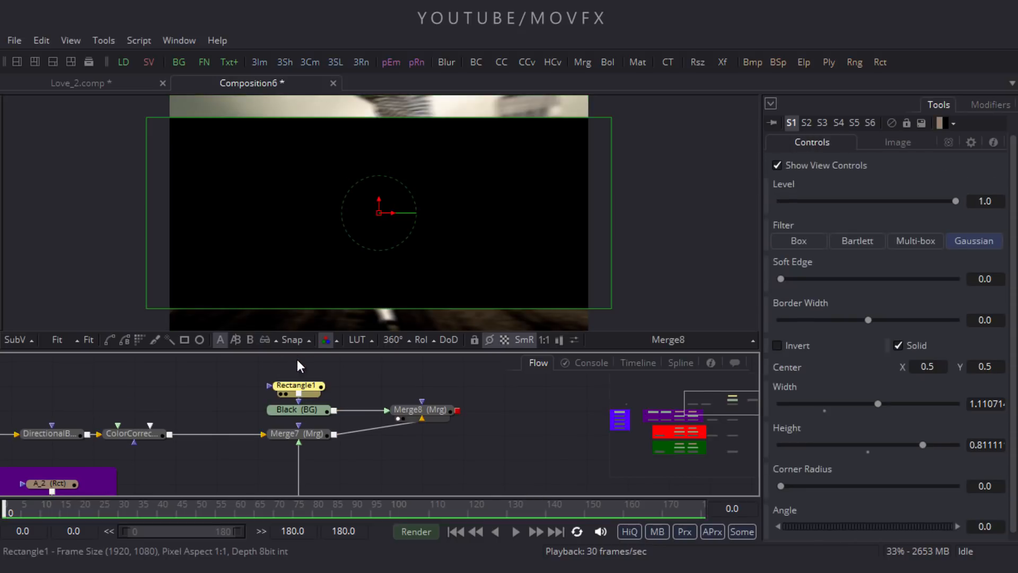
left_click(777, 346)
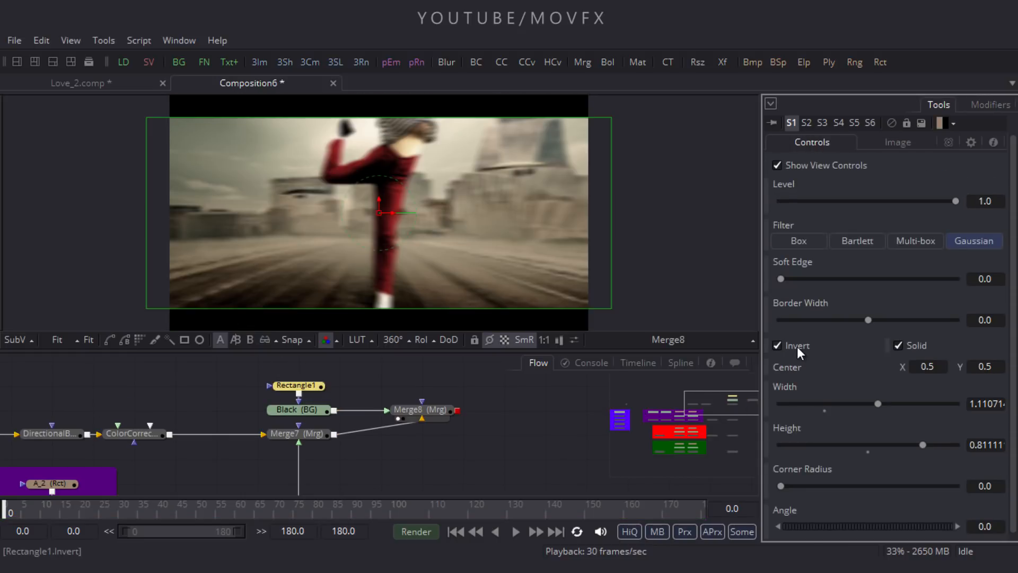
left_click_drag(403, 512, 509, 512)
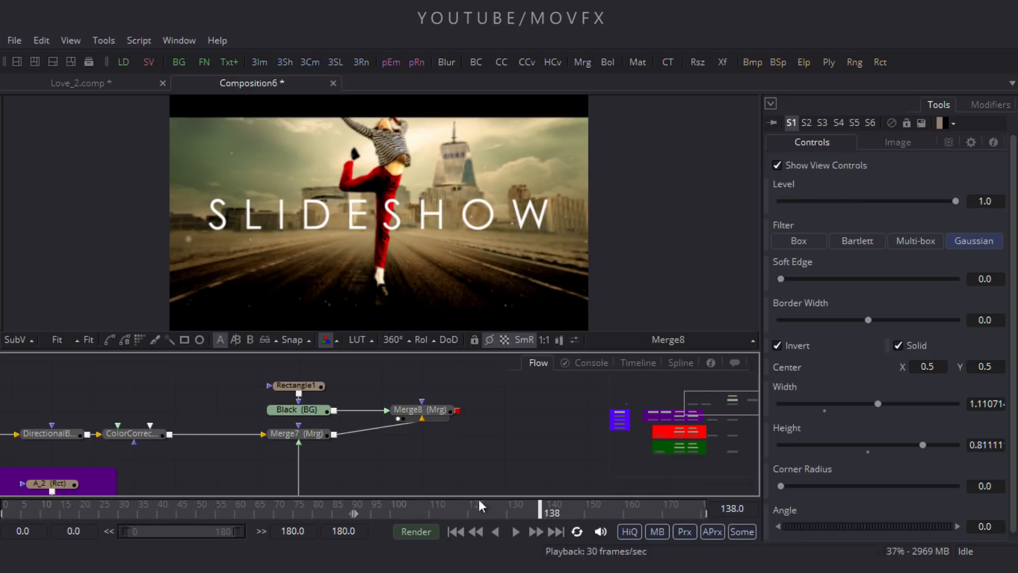
Open the enlarged spline editor and display the LensDistort1 curve fitted in the graph.
scroll(477, 396, "down", 5)
scroll(436, 419, "down", 3)
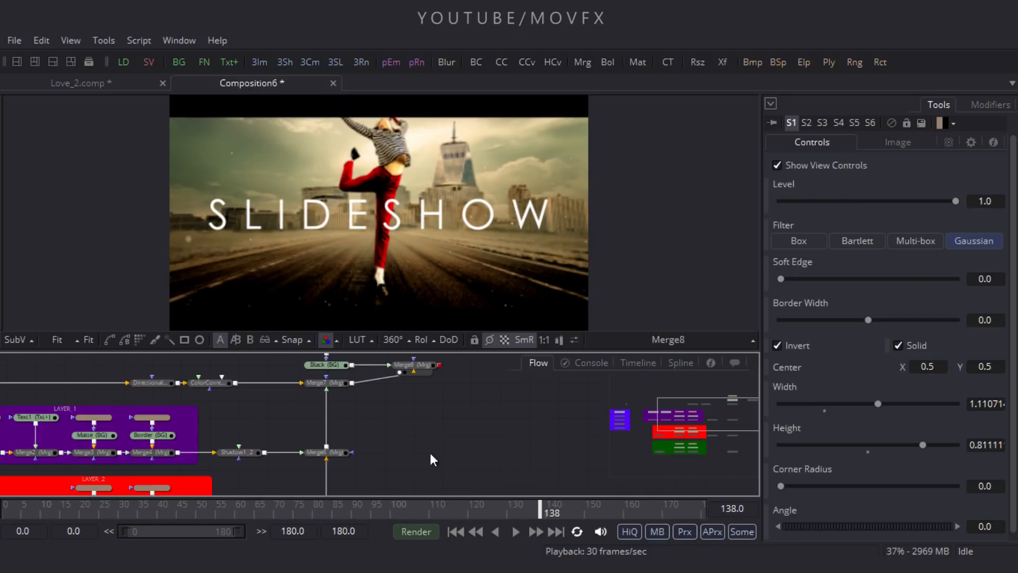
left_click(678, 363)
key("F4")
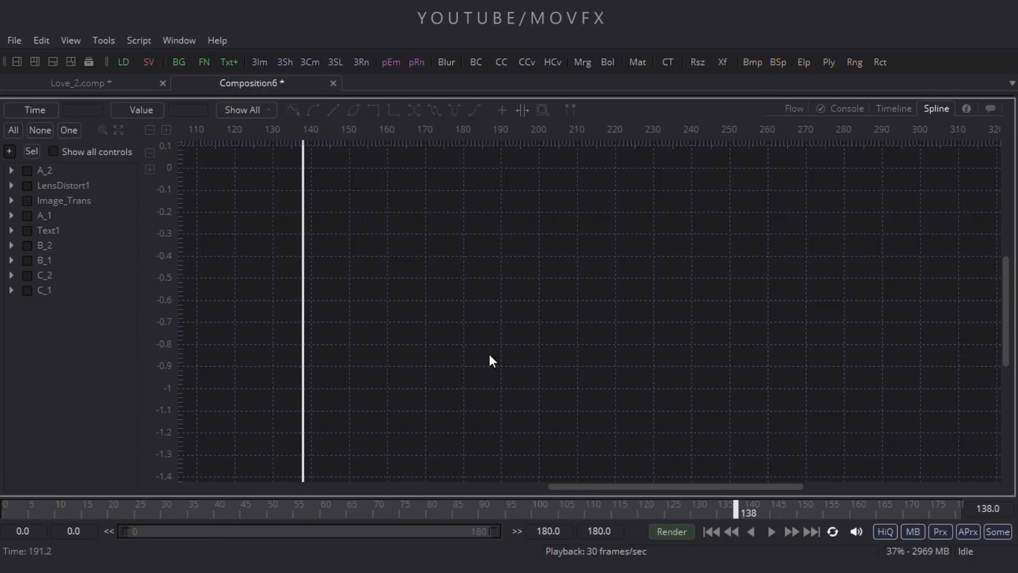
left_click(27, 187)
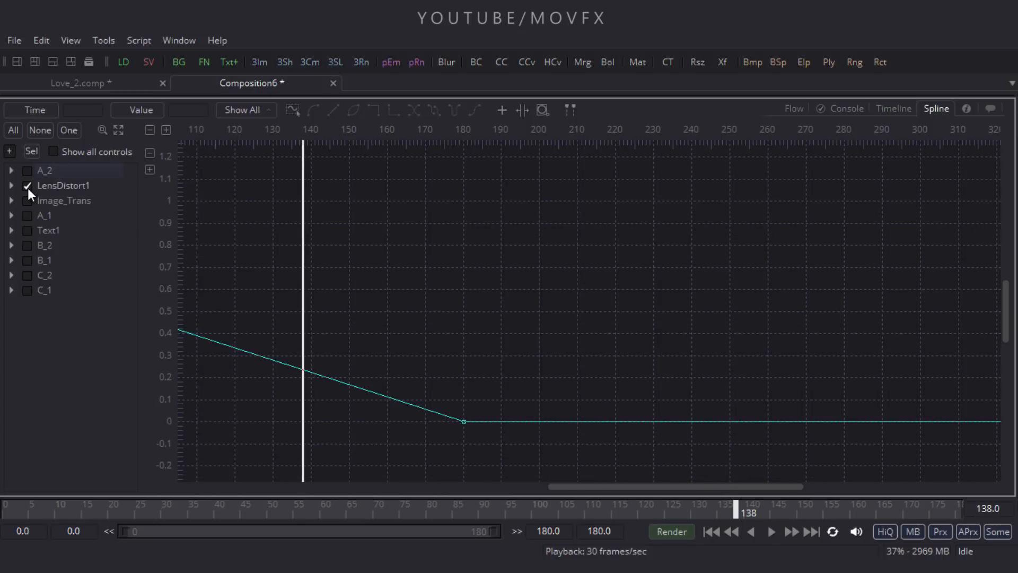
left_click(118, 135)
Flatten both LensDistort1 keyframes and stretch the end keyframe's handle back to frame 0.
left_click_drag(227, 157, 950, 469)
key("f")
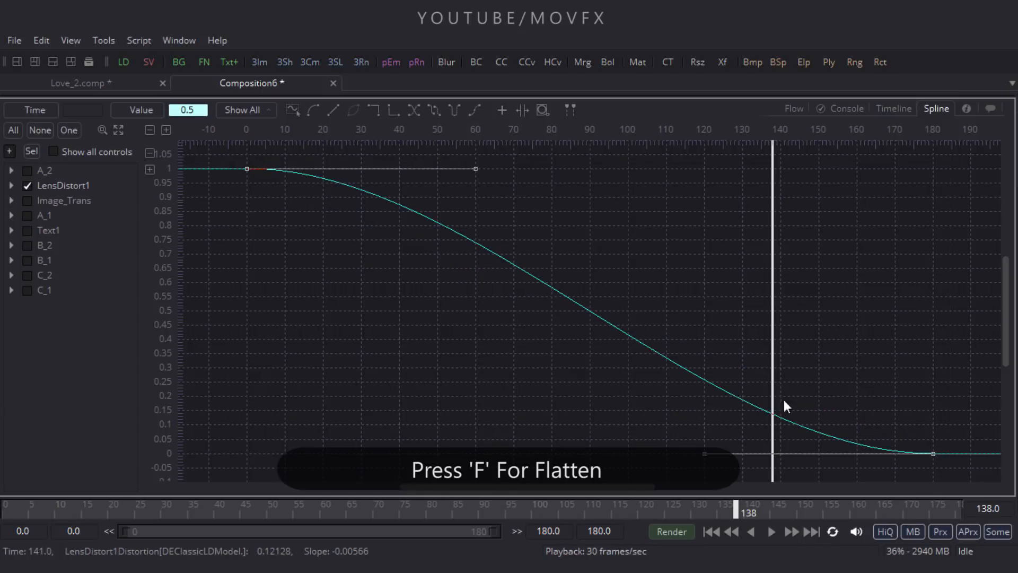
left_click_drag(704, 457, 244, 456)
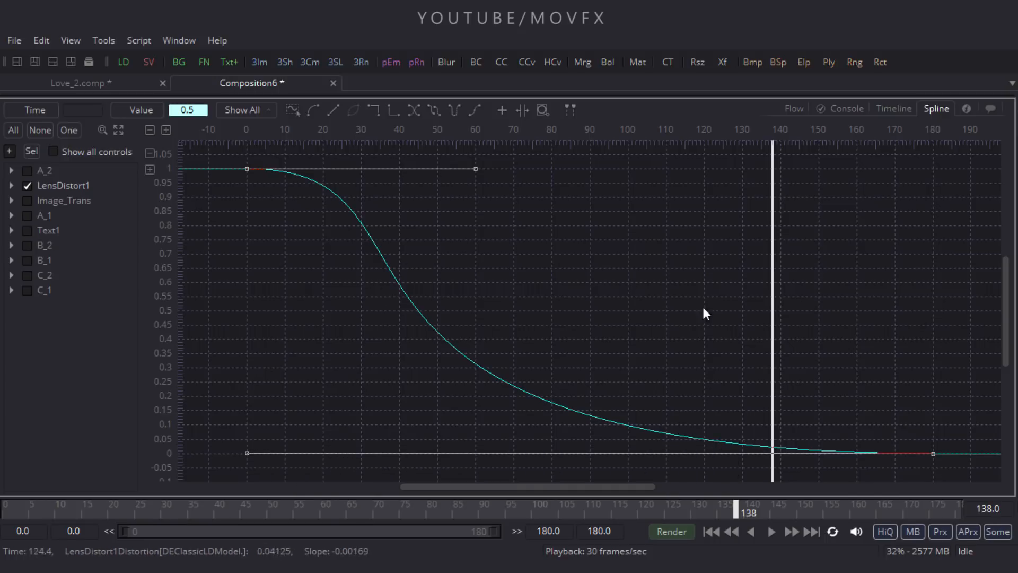
Replace the displayed curve with Image_Trans, fit it in the graph and flatten its two keyframes.
left_click(27, 186)
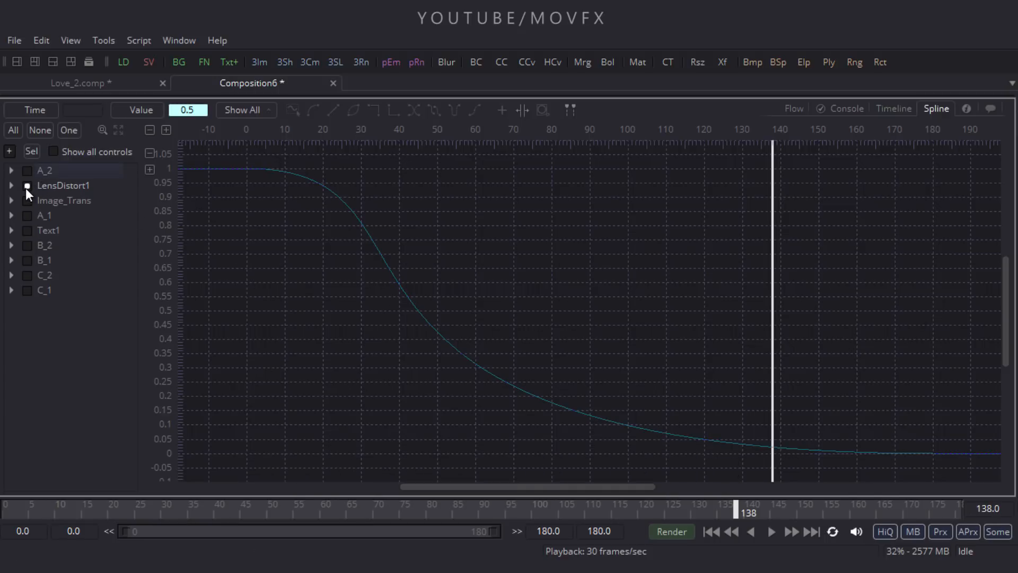
left_click(73, 201)
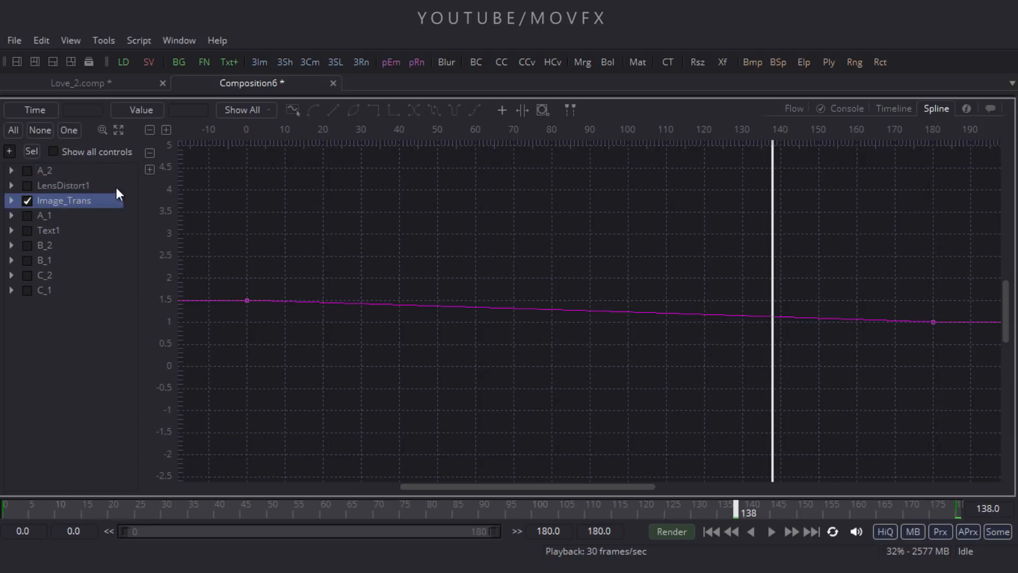
left_click(119, 131)
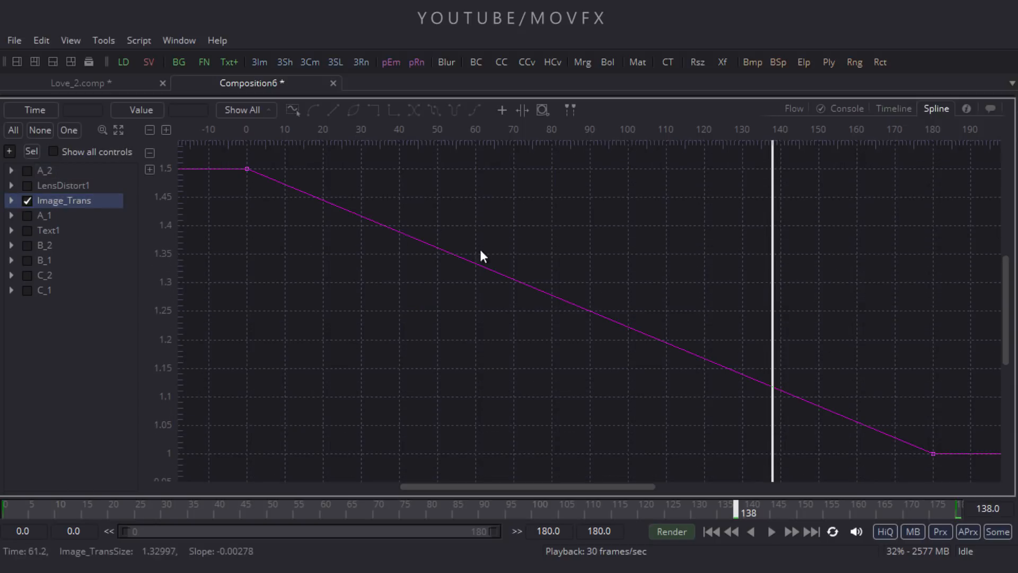
left_click_drag(223, 154, 949, 466)
key("s")
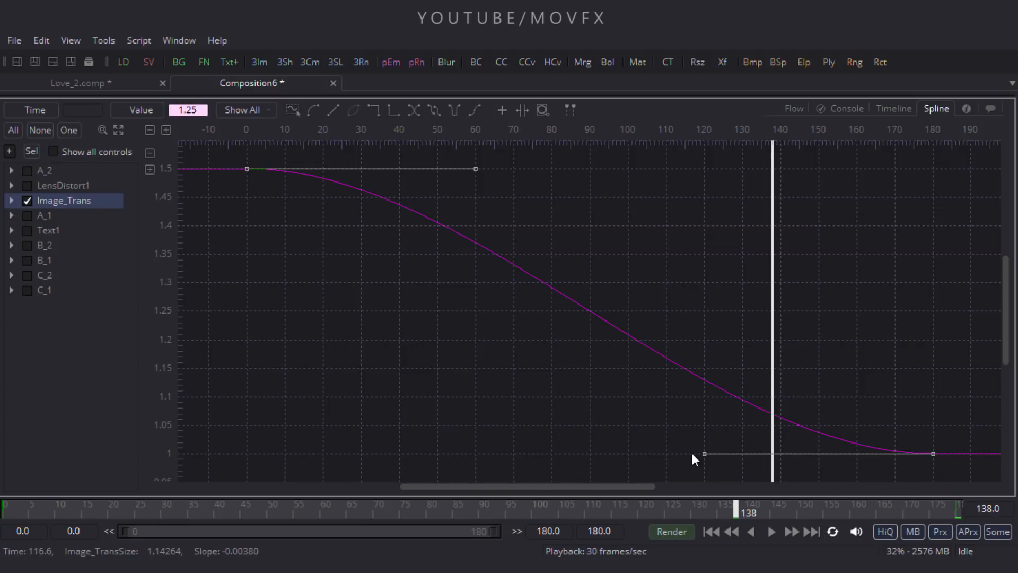
Stretch the Image_Trans end keyframe's handle back to frame 0, and hide that curve from the graph.
left_click_drag(701, 454, 246, 458)
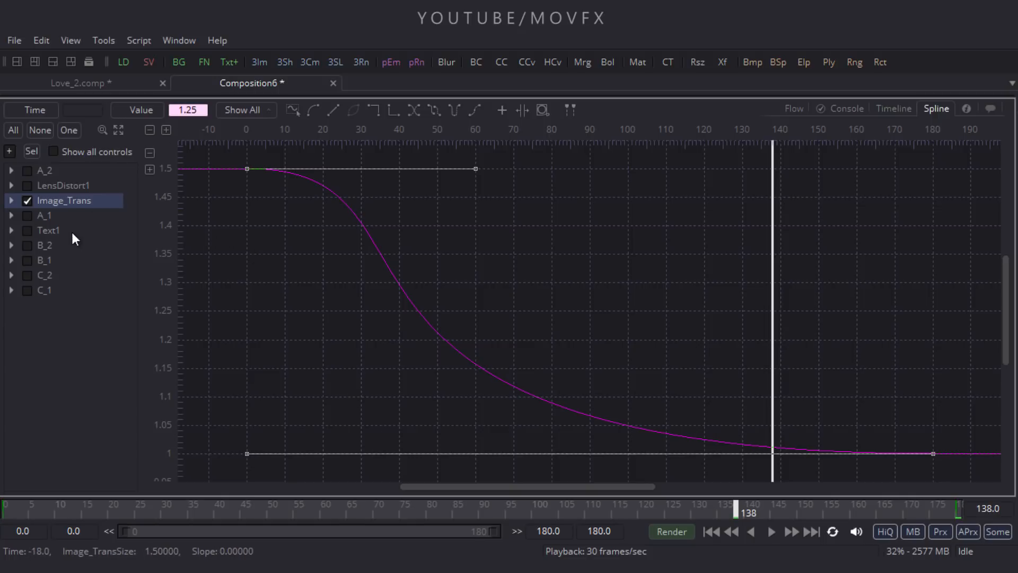
left_click(32, 205)
left_click(39, 206)
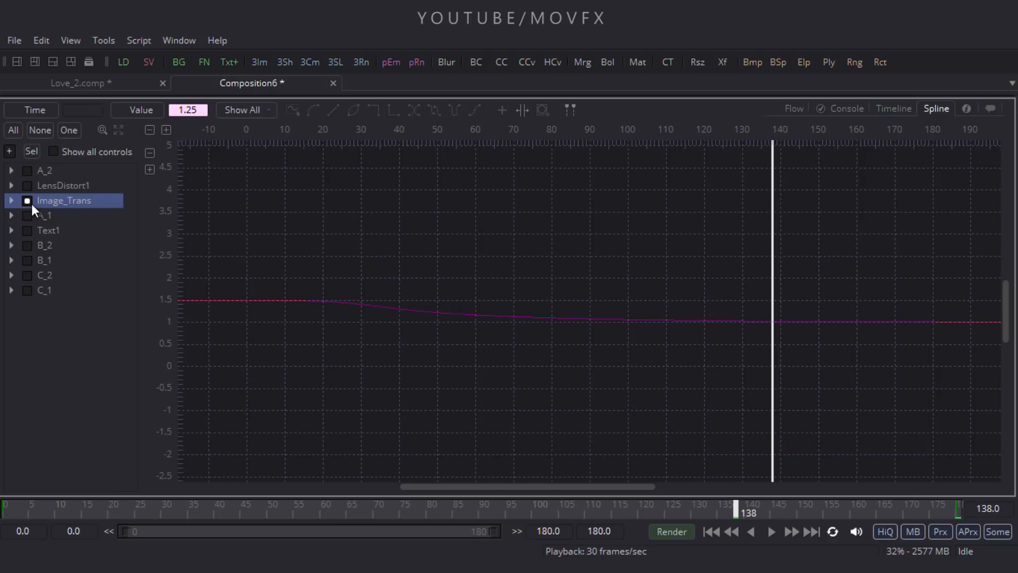
left_click(31, 204)
Smooth Text1's Character Spacing curve by flattening both keyframes and stretching the end keyframe's handle back to frame 0, then hide the curve.
left_click(58, 231)
left_click(12, 230)
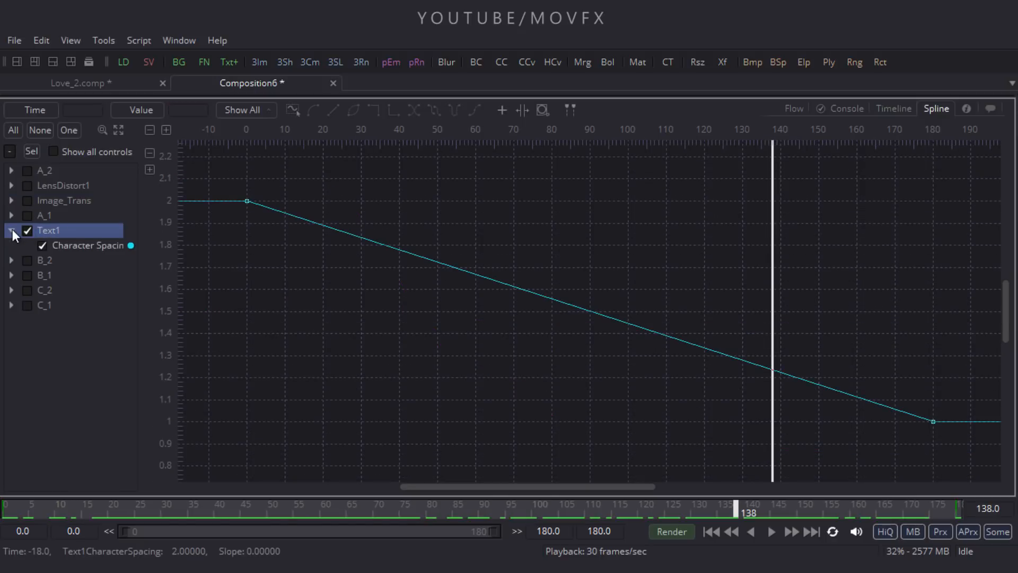
left_click_drag(222, 174, 917, 416)
key("shift+s")
left_click_drag(704, 422, 243, 426)
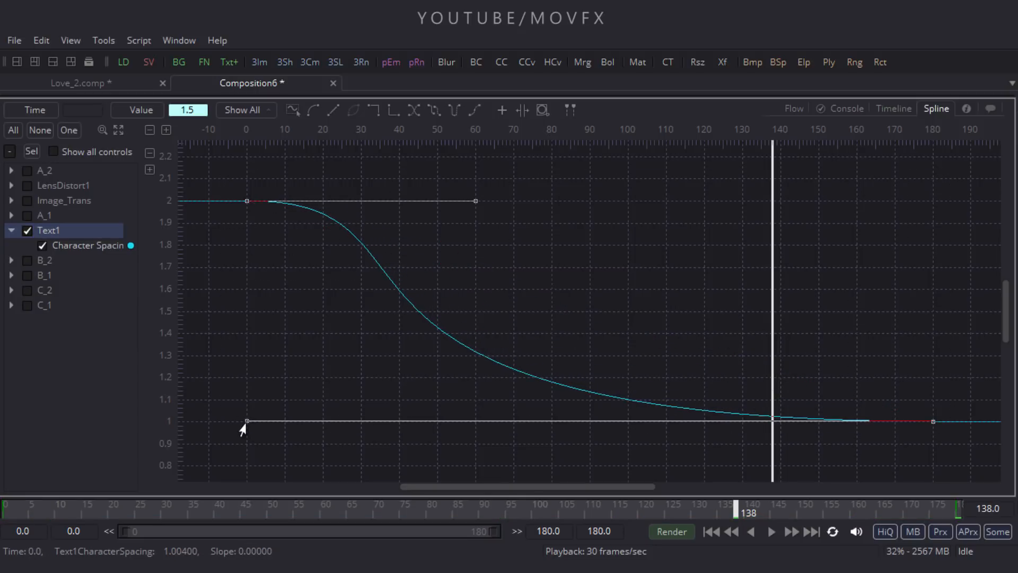
left_click(26, 231)
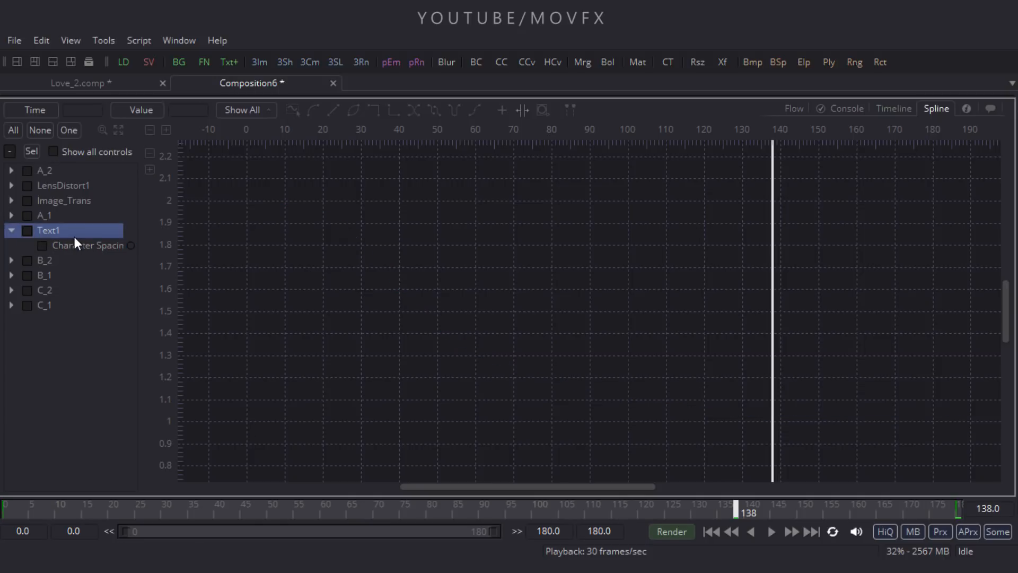
left_click(12, 231)
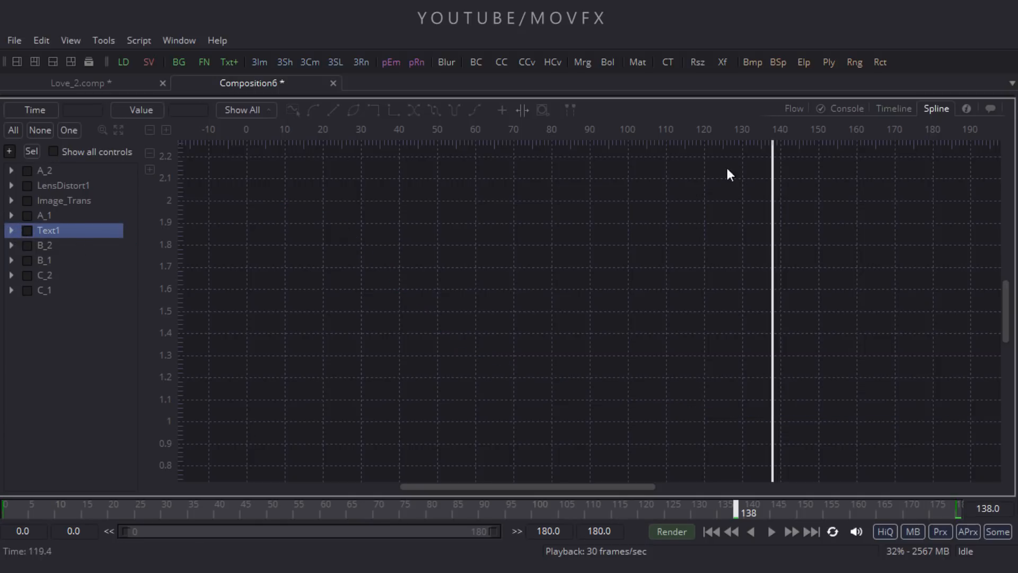
Leave the spline graph for the node flow and play the Merge8 result in the enlarged viewer from frame 0.
left_click(795, 109)
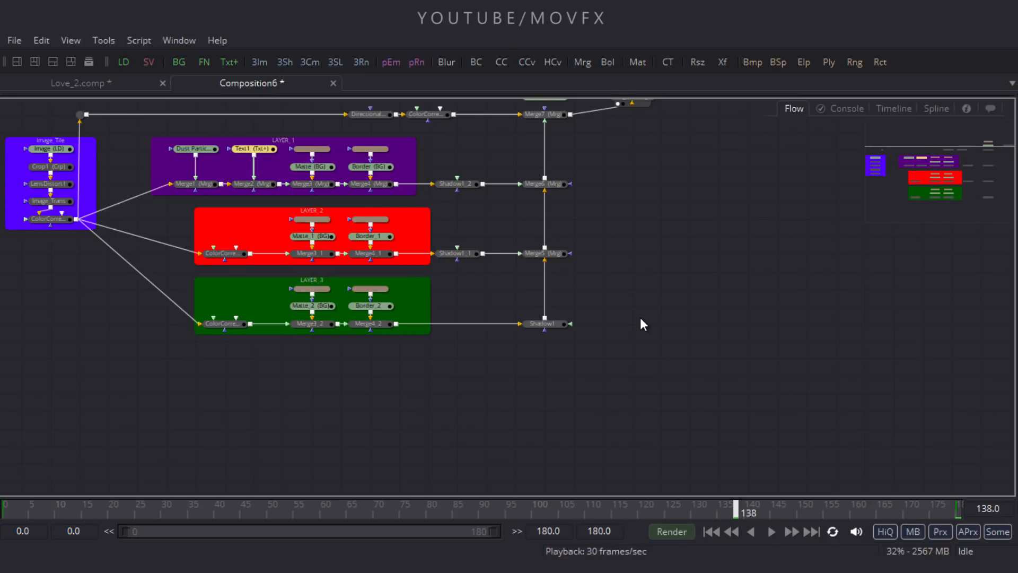
key("F4")
left_click_drag(507, 507, 4, 510)
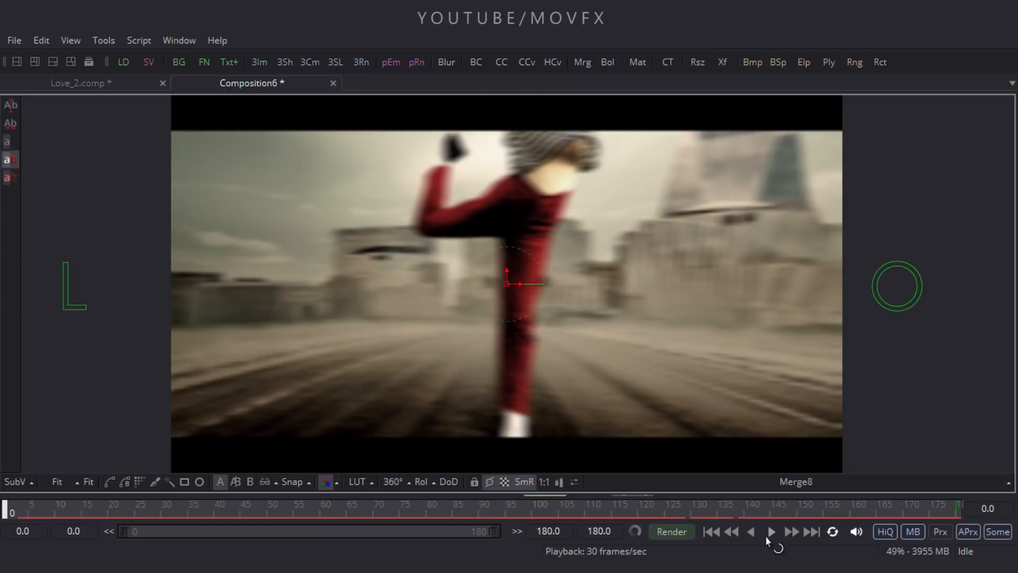
left_click(768, 535)
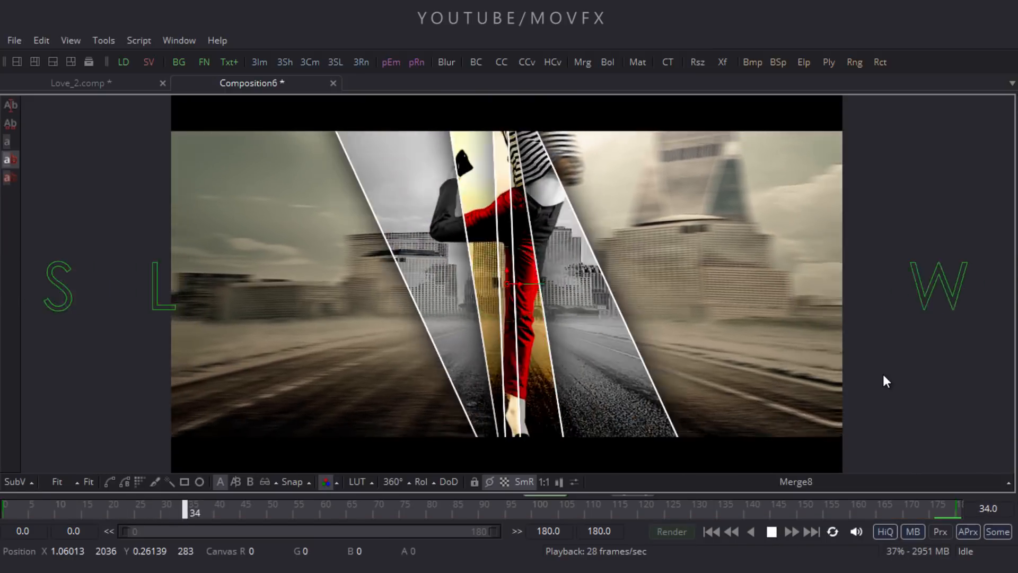